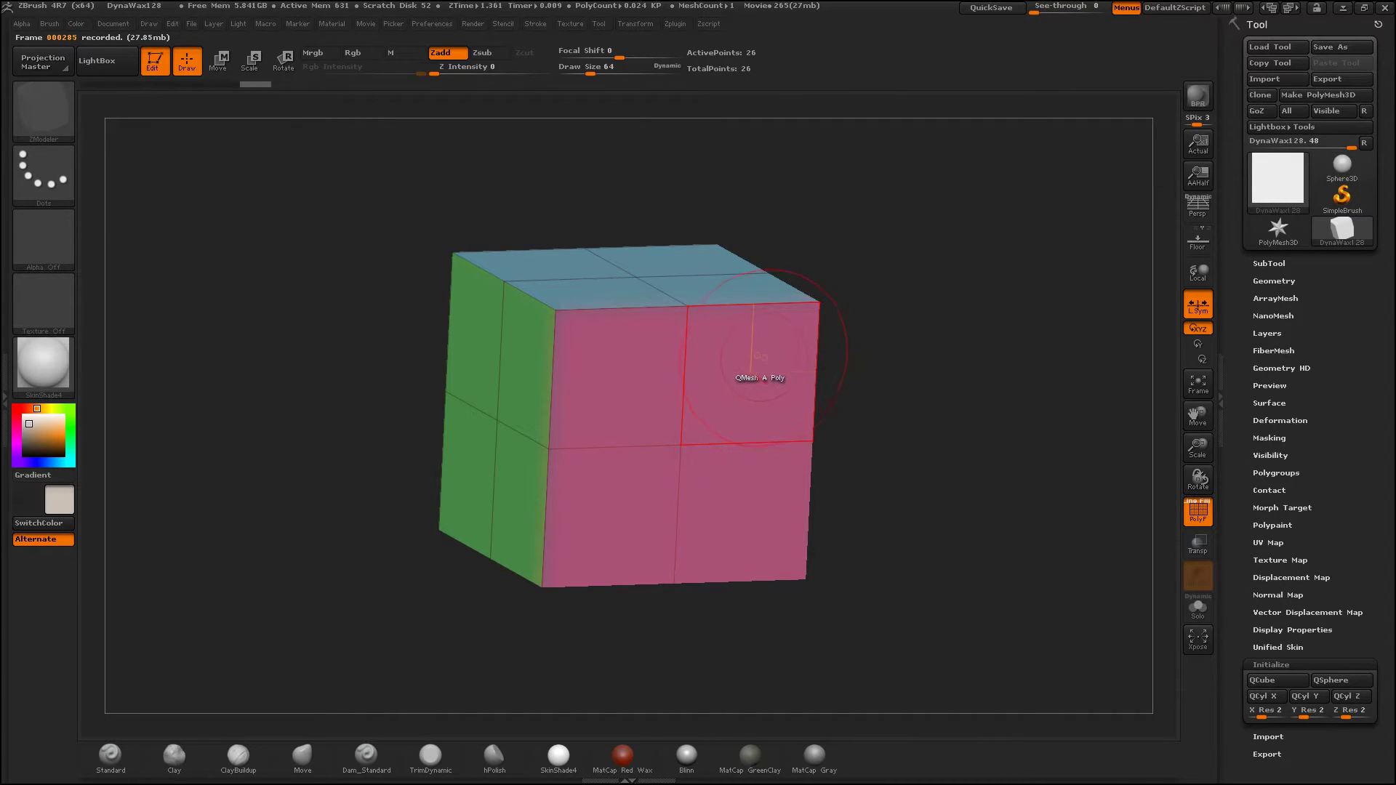
Step: QMesh-extrude the upper-right front polygon into a box, repeat it on another face, and undo the lower one
{"action": "key", "text": "space"}
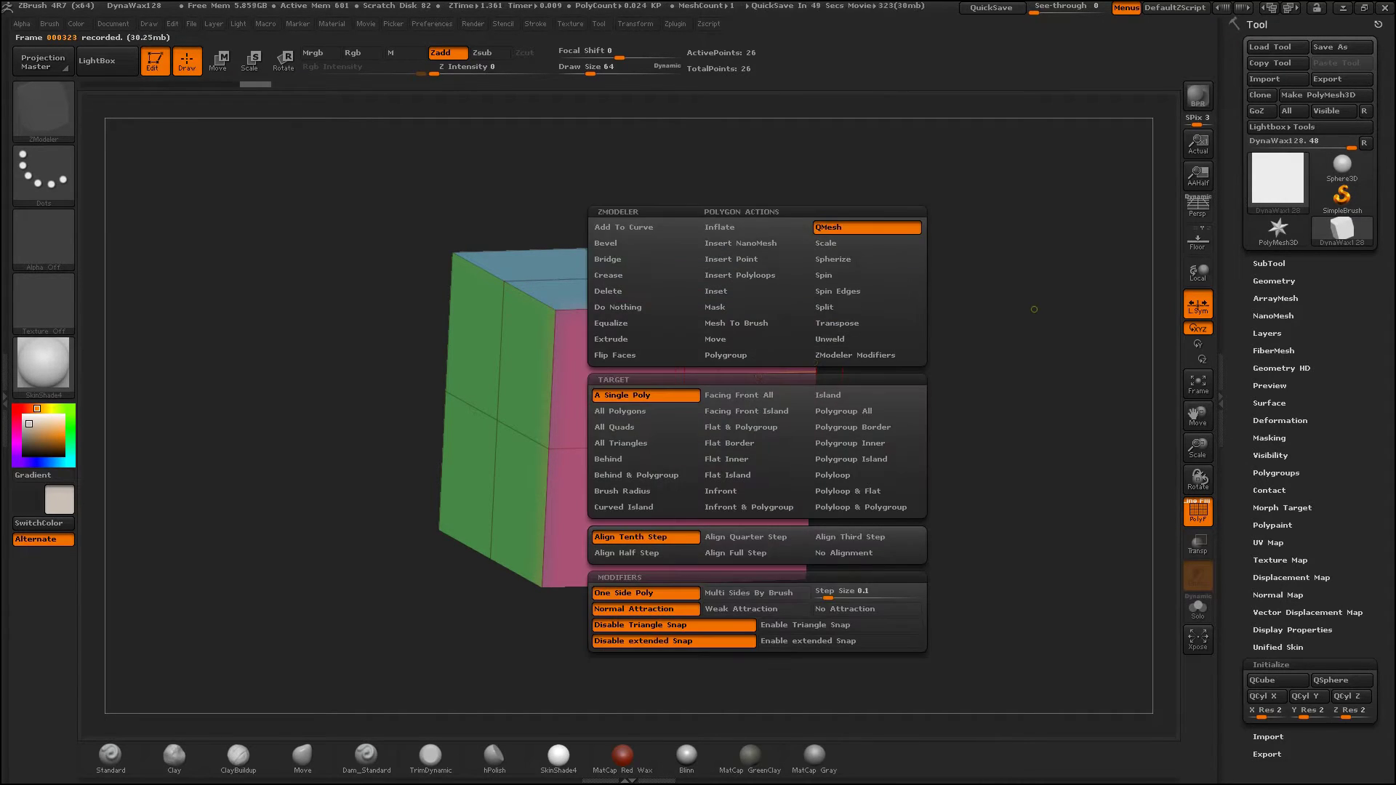
{"action": "left_click_drag", "start_coordinate": [751, 378], "coordinate": [901, 480]}
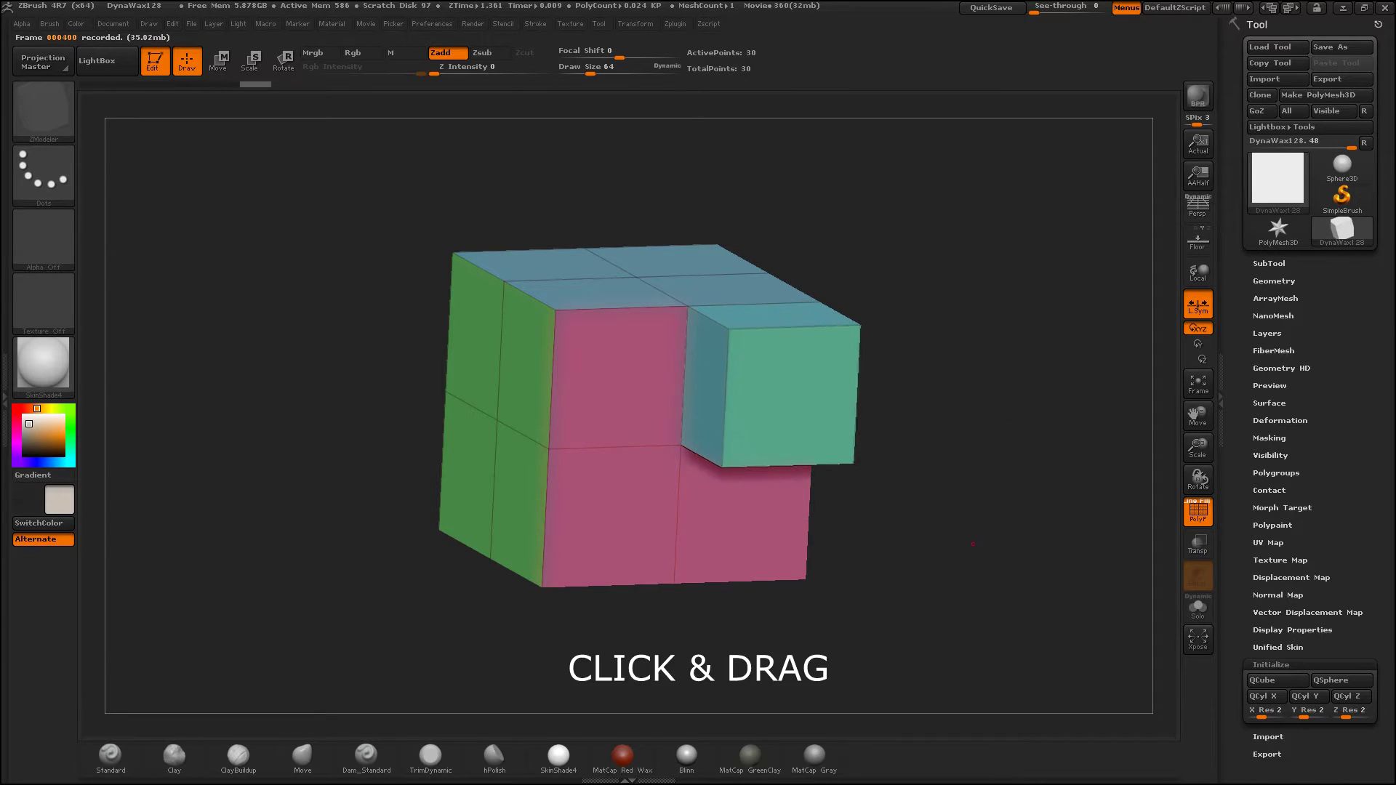
{"action": "left_click_drag", "start_coordinate": [901, 480], "coordinate": [876, 472]}
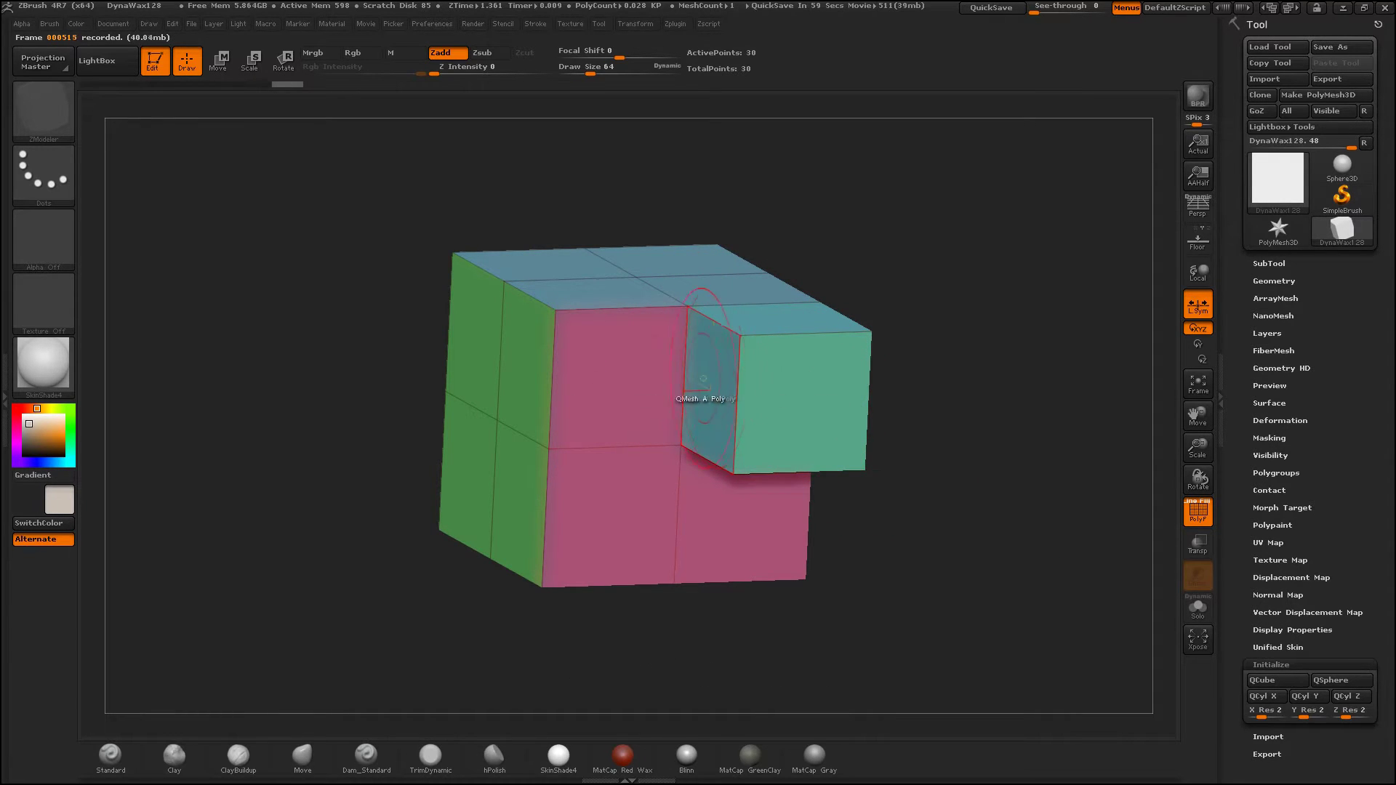
{"action": "left_click", "coordinate": [637, 381]}
{"action": "left_click", "coordinate": [638, 544]}
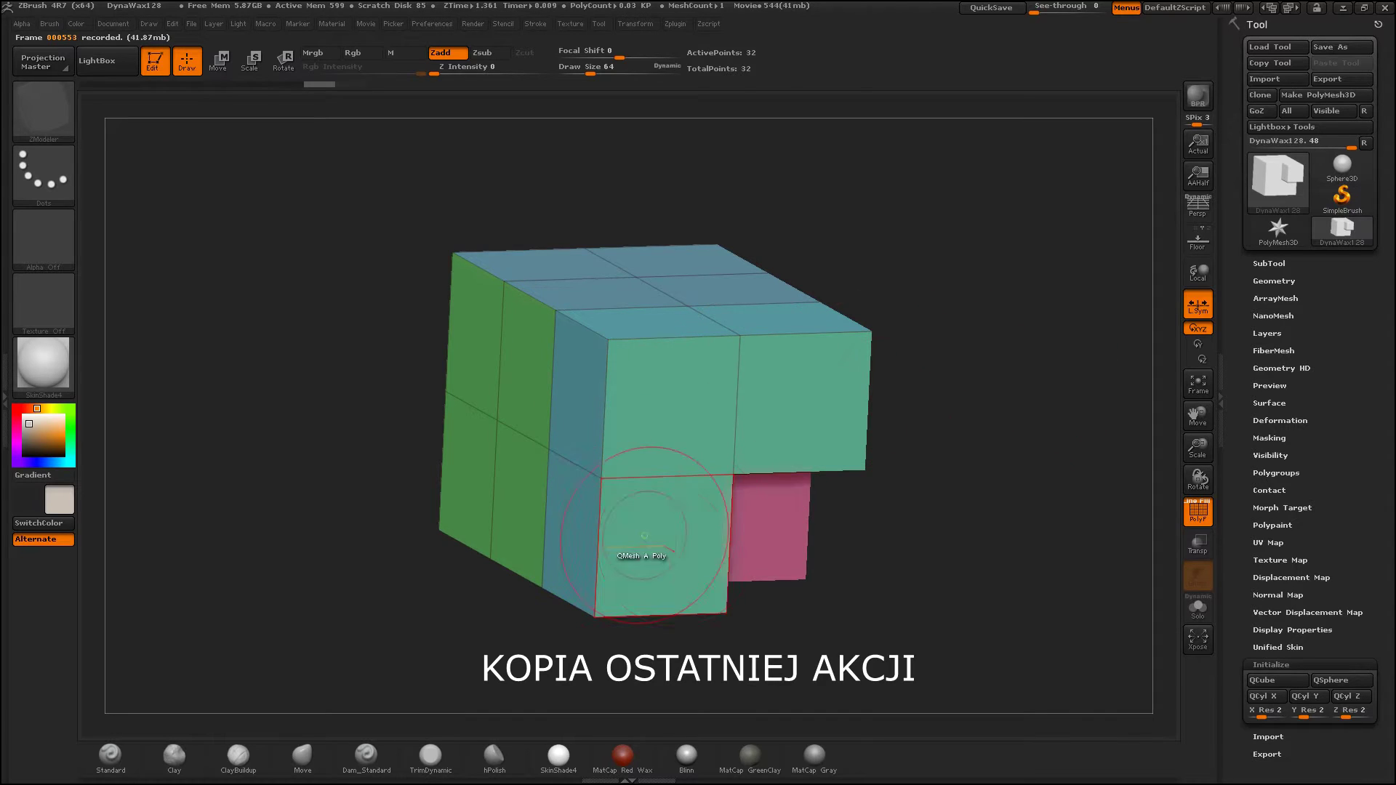
{"action": "key", "text": "ctrl+z"}
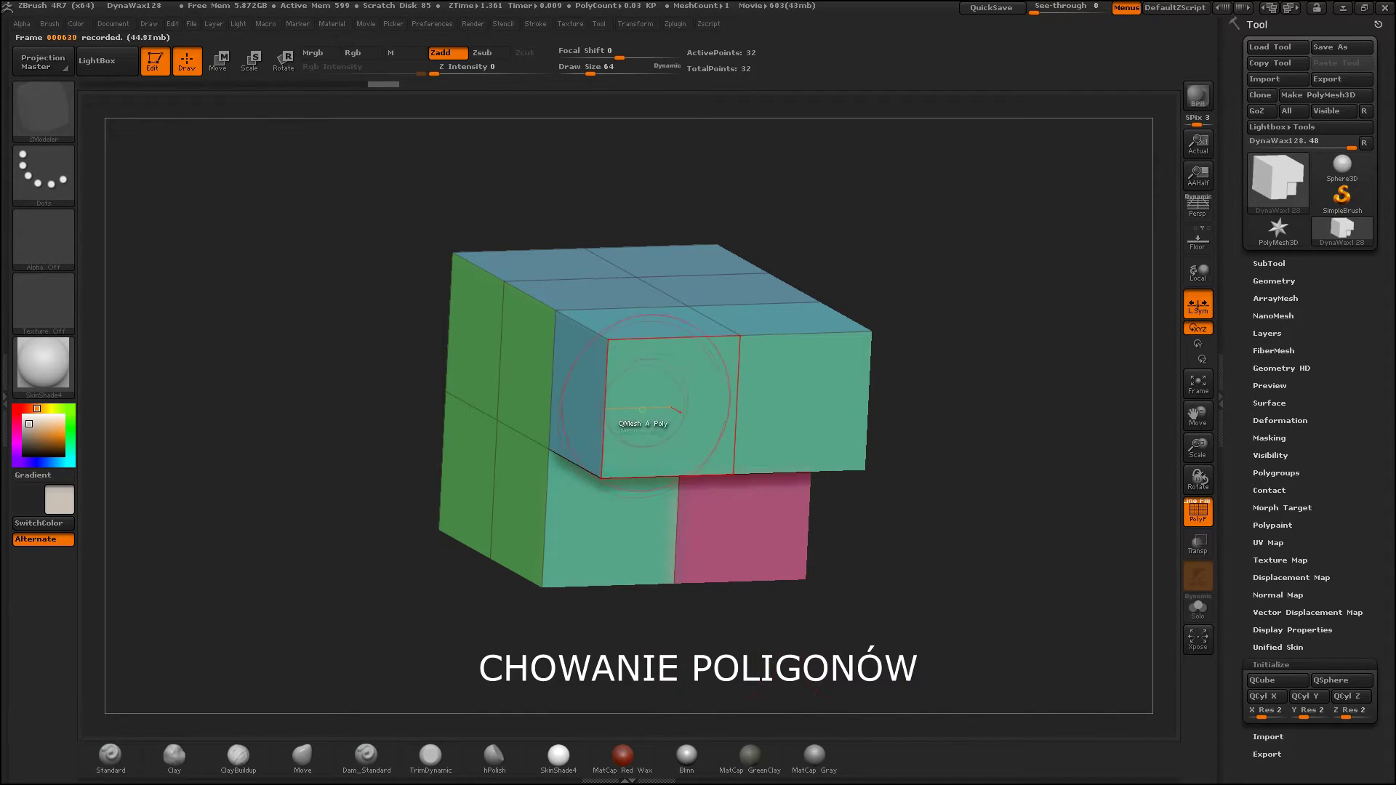
Step: Push the left block flush, then QMesh-extrude the upper-left and small right front faces
{"action": "left_click_drag", "start_coordinate": [655, 420], "coordinate": [618, 384]}
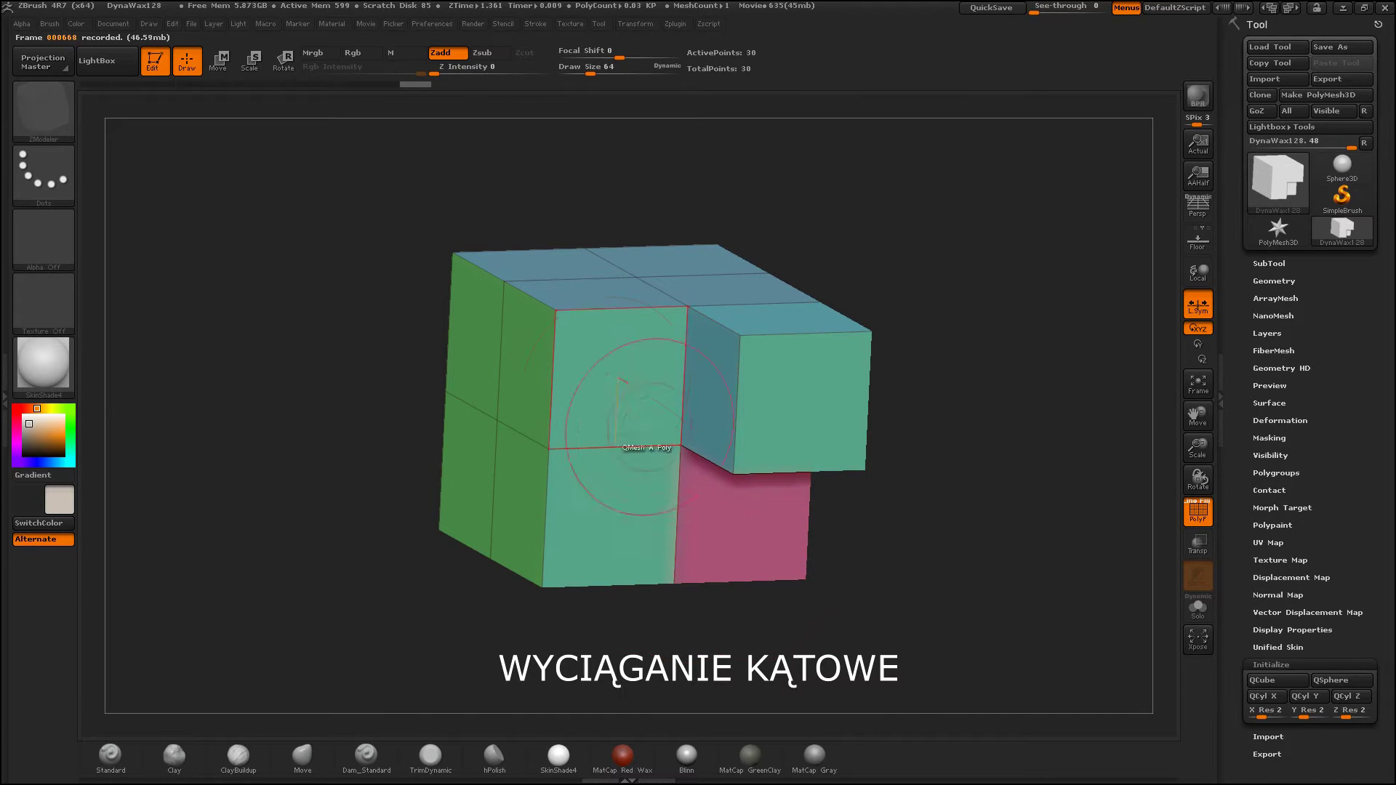
{"action": "left_click", "coordinate": [637, 404]}
{"action": "mouse_move", "coordinate": [637, 404]}
{"action": "left_mouse_down"}
{"action": "mouse_move", "coordinate": [652, 397]}
{"action": "mouse_move", "coordinate": [606, 416]}
{"action": "left_mouse_up"}
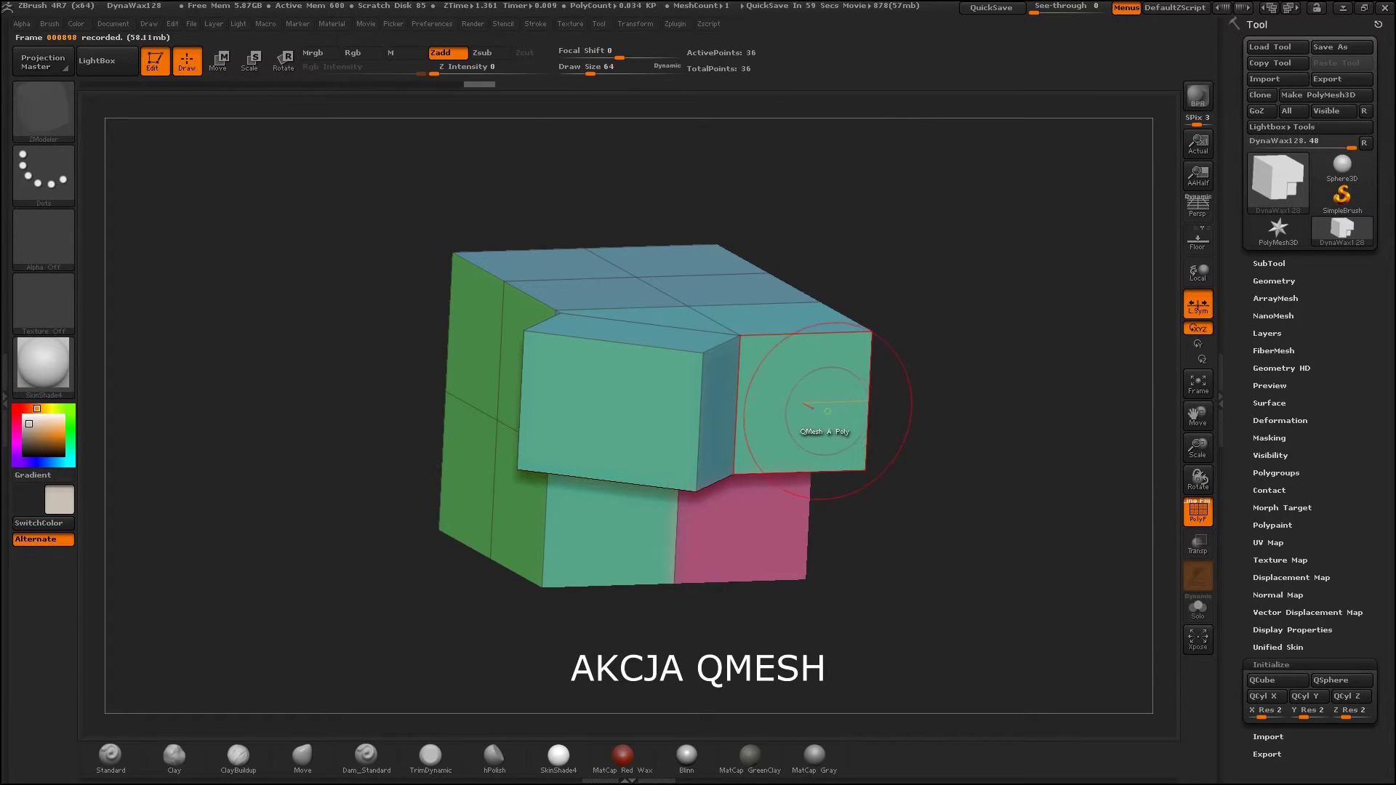
{"action": "mouse_move", "coordinate": [812, 406]}
{"action": "left_mouse_down"}
{"action": "mouse_move", "coordinate": [843, 418]}
{"action": "mouse_move", "coordinate": [849, 467]}
{"action": "mouse_move", "coordinate": [829, 485]}
{"action": "left_mouse_up"}
{"action": "mouse_move", "coordinate": [1128, 445]}
{"action": "left_mouse_down"}
{"action": "mouse_move", "coordinate": [974, 493]}
{"action": "mouse_move", "coordinate": [972, 434]}
{"action": "left_mouse_up"}
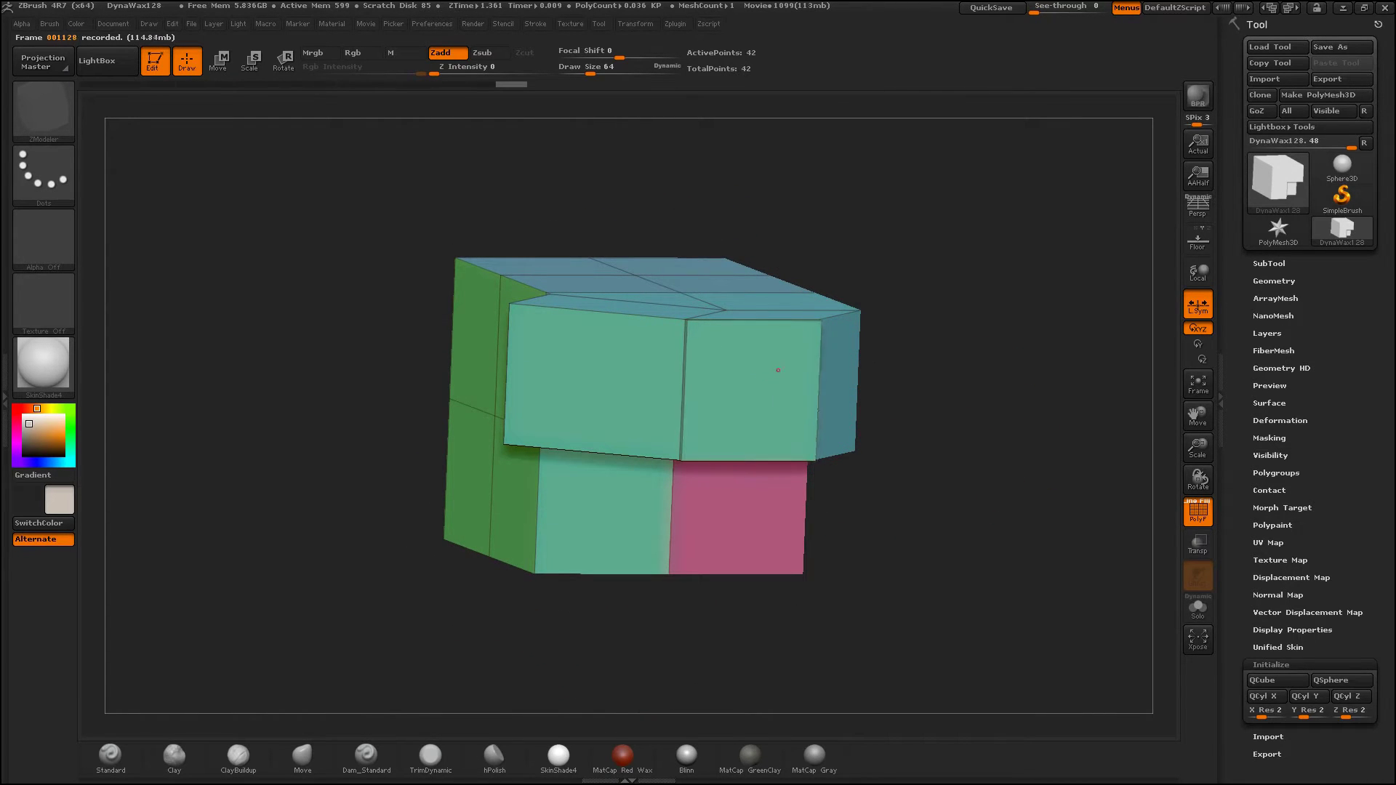
Step: Extrude the front-right face, push its block faces back in, then undo to the plain 2x2 cube
{"action": "mouse_move", "coordinate": [777, 370]}
{"action": "left_mouse_down"}
{"action": "mouse_move", "coordinate": [822, 325]}
{"action": "mouse_move", "coordinate": [1018, 501]}
{"action": "mouse_move", "coordinate": [1002, 481]}
{"action": "left_mouse_up"}
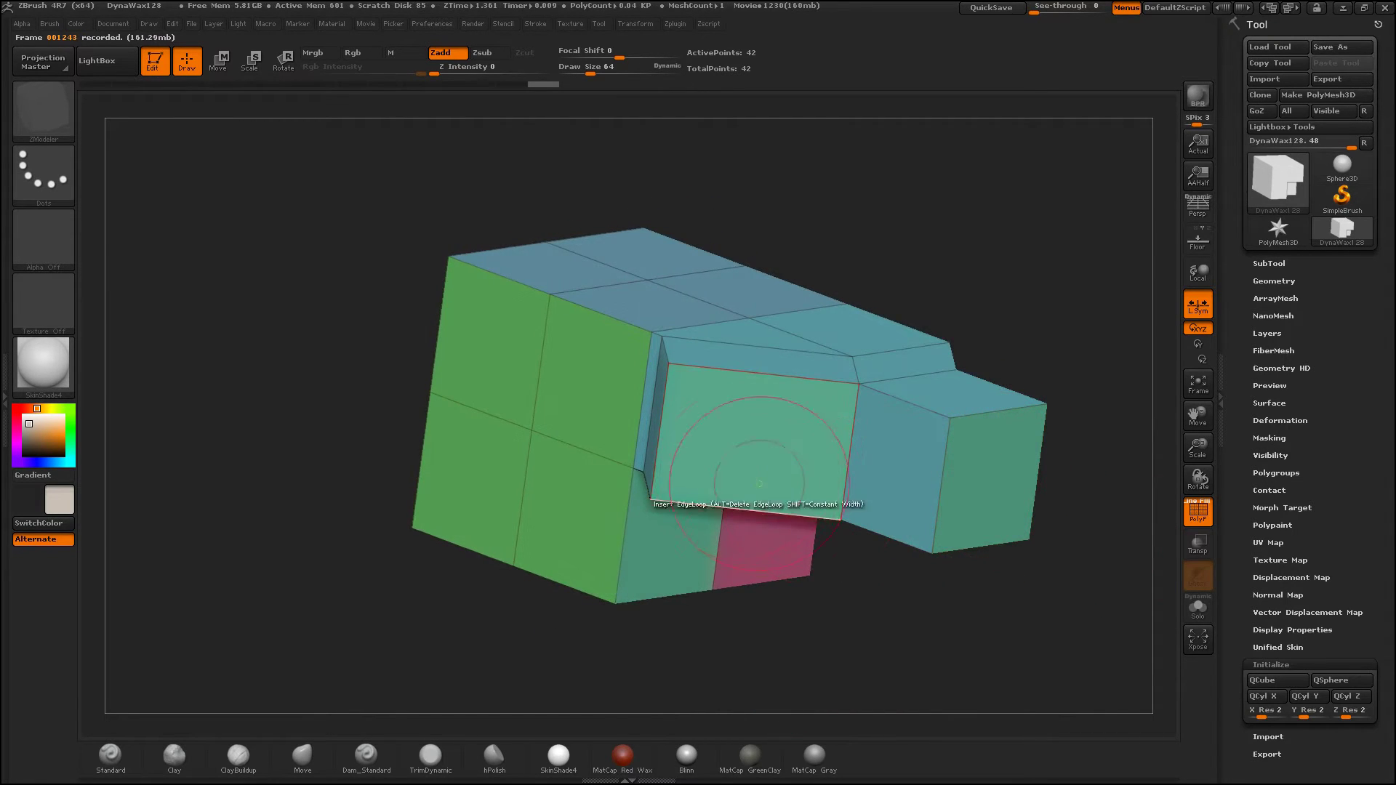
{"action": "left_click_drag", "start_coordinate": [1044, 558], "coordinate": [1015, 565]}
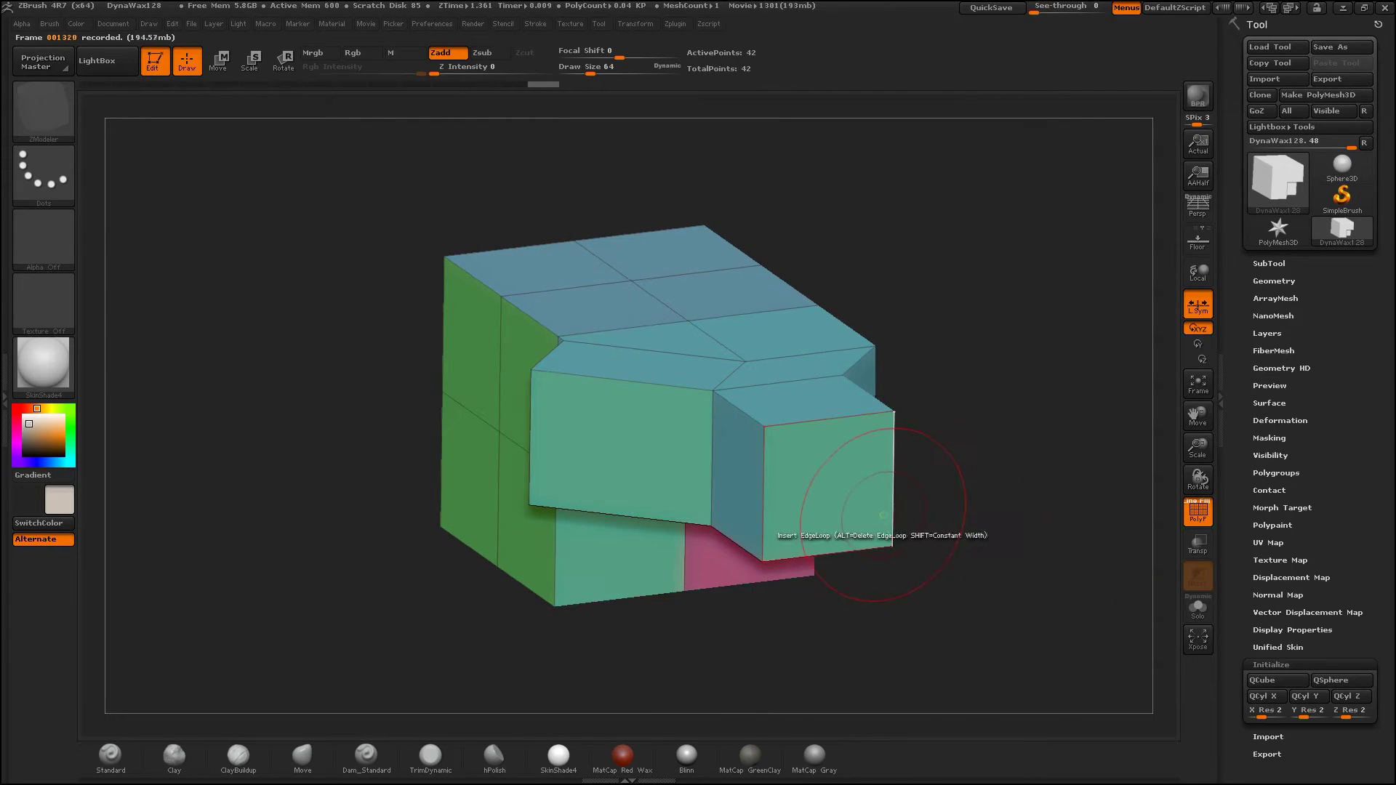
{"action": "mouse_move", "coordinate": [821, 480]}
{"action": "left_mouse_down"}
{"action": "mouse_move", "coordinate": [784, 448]}
{"action": "mouse_move", "coordinate": [807, 429]}
{"action": "left_mouse_up"}
{"action": "left_click_drag", "start_coordinate": [966, 436], "coordinate": [958, 471]}
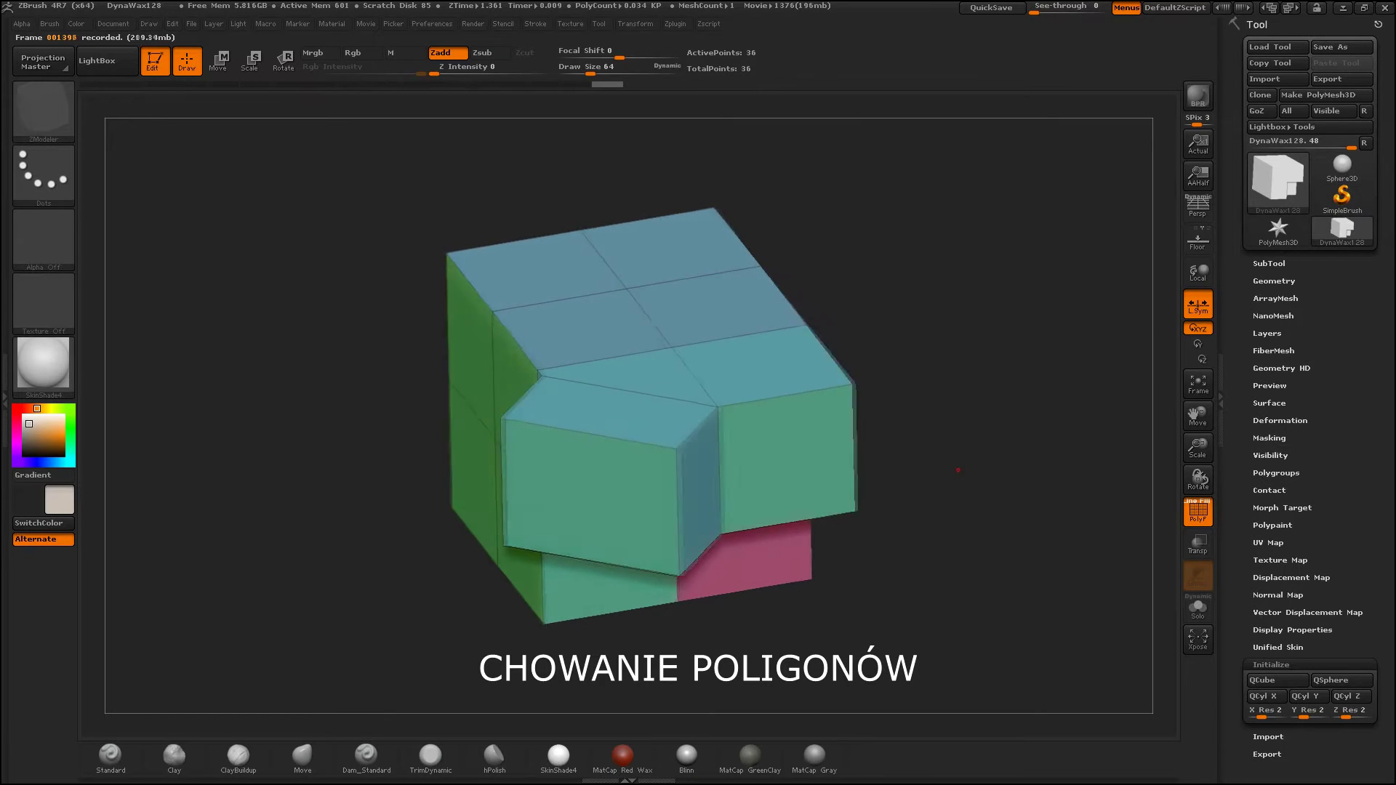
{"action": "left_click_drag", "start_coordinate": [847, 451], "coordinate": [727, 465]}
{"action": "left_click_drag", "start_coordinate": [953, 451], "coordinate": [981, 390]}
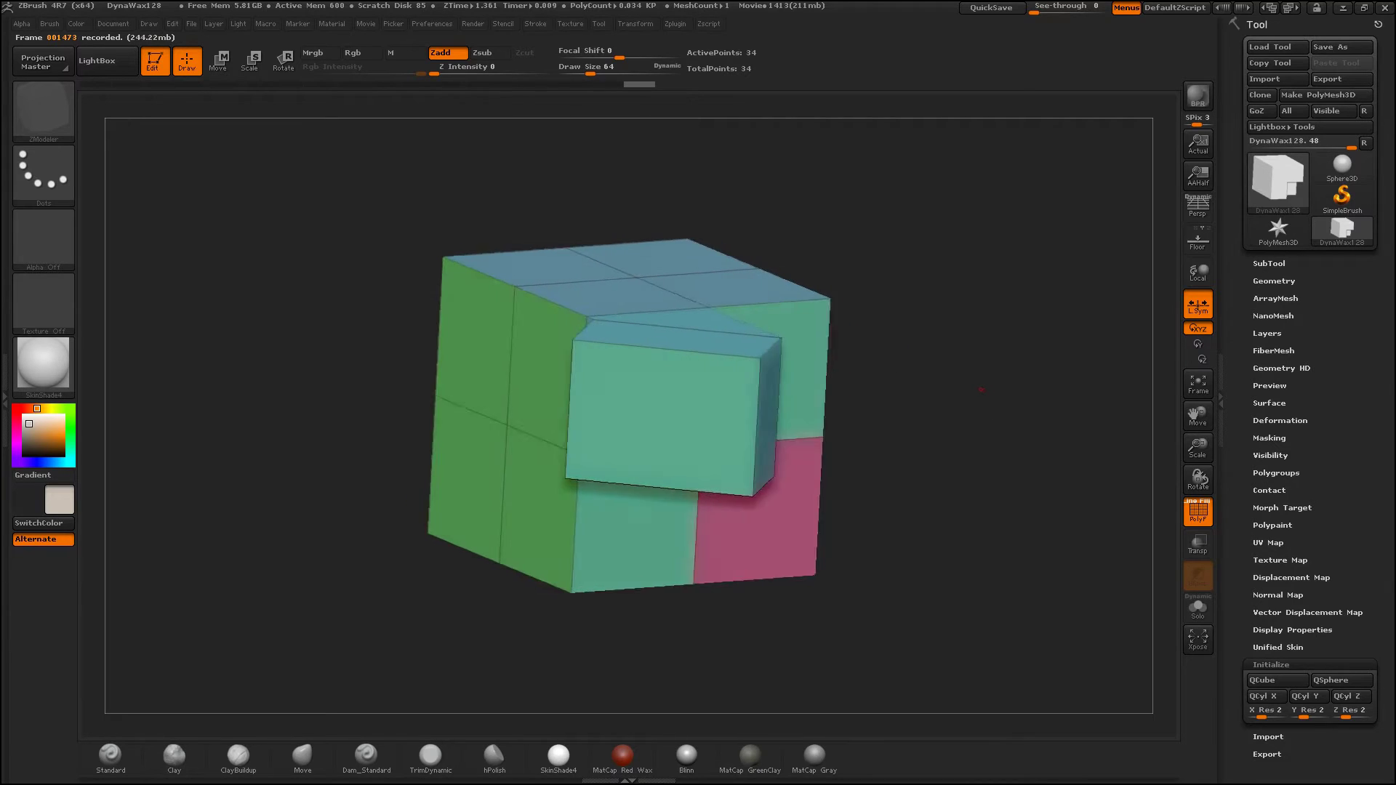
{"action": "key", "text": "ctrl+z"}
{"action": "key", "text": "ctrl+z"}
{"action": "key", "text": "ctrl+z"}
{"action": "key", "text": "ctrl+z"}
{"action": "key", "text": "ctrl+z"}
{"action": "key", "text": "ctrl+z"}
{"action": "key", "text": "ctrl+z"}
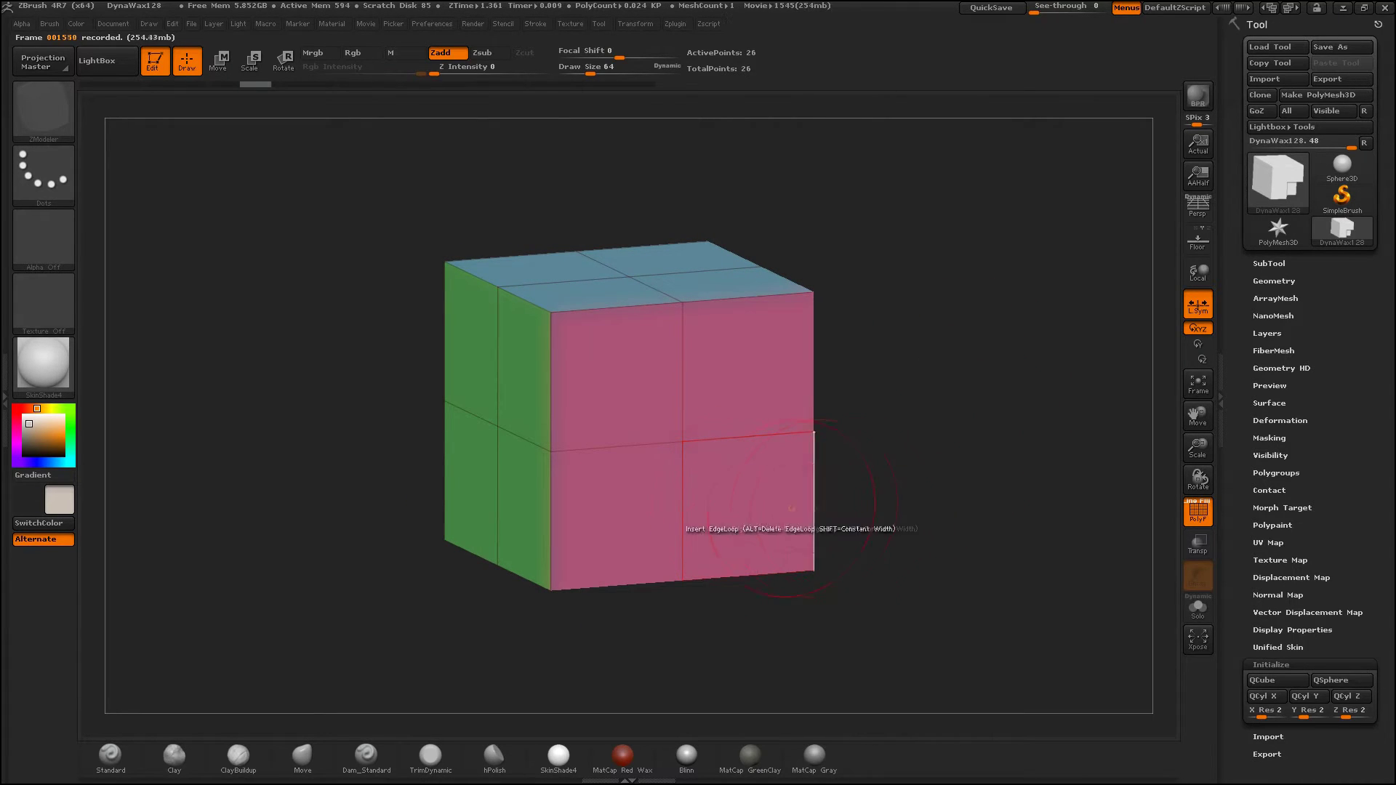
{"action": "left_click", "coordinate": [760, 505], "text": "alt"}
{"action": "left_click", "coordinate": [749, 382], "text": "alt"}
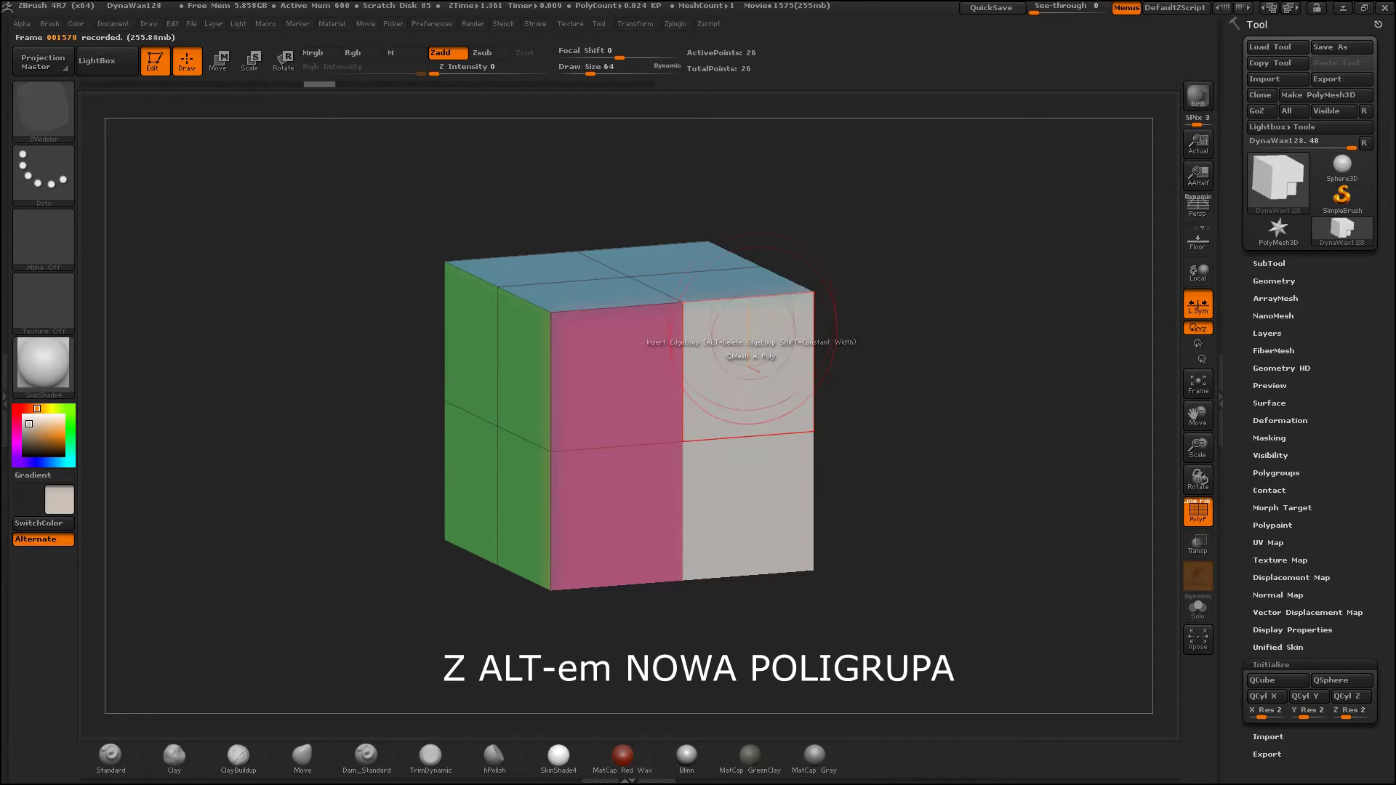
{"action": "left_click", "coordinate": [720, 280], "text": "alt"}
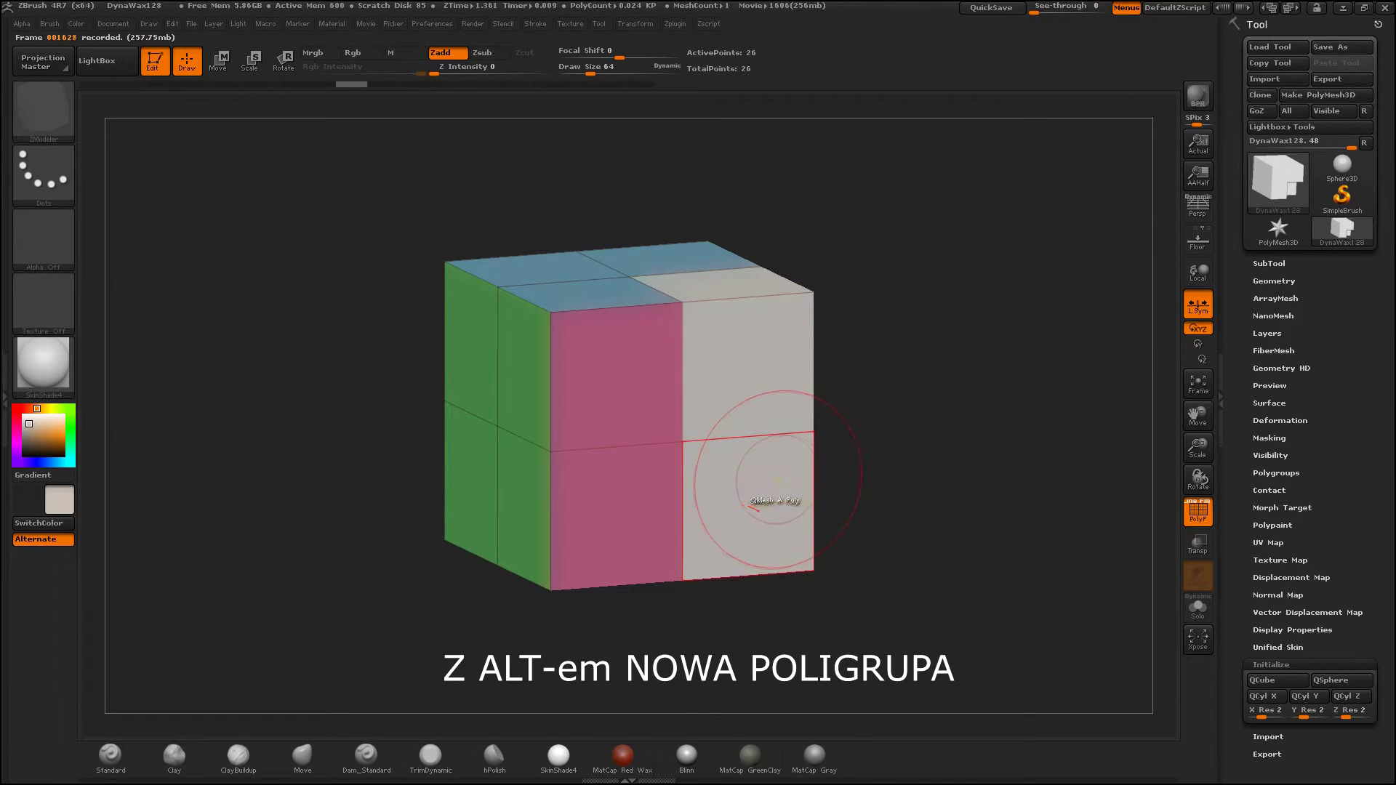
{"action": "left_click_drag", "start_coordinate": [763, 498], "coordinate": [857, 512]}
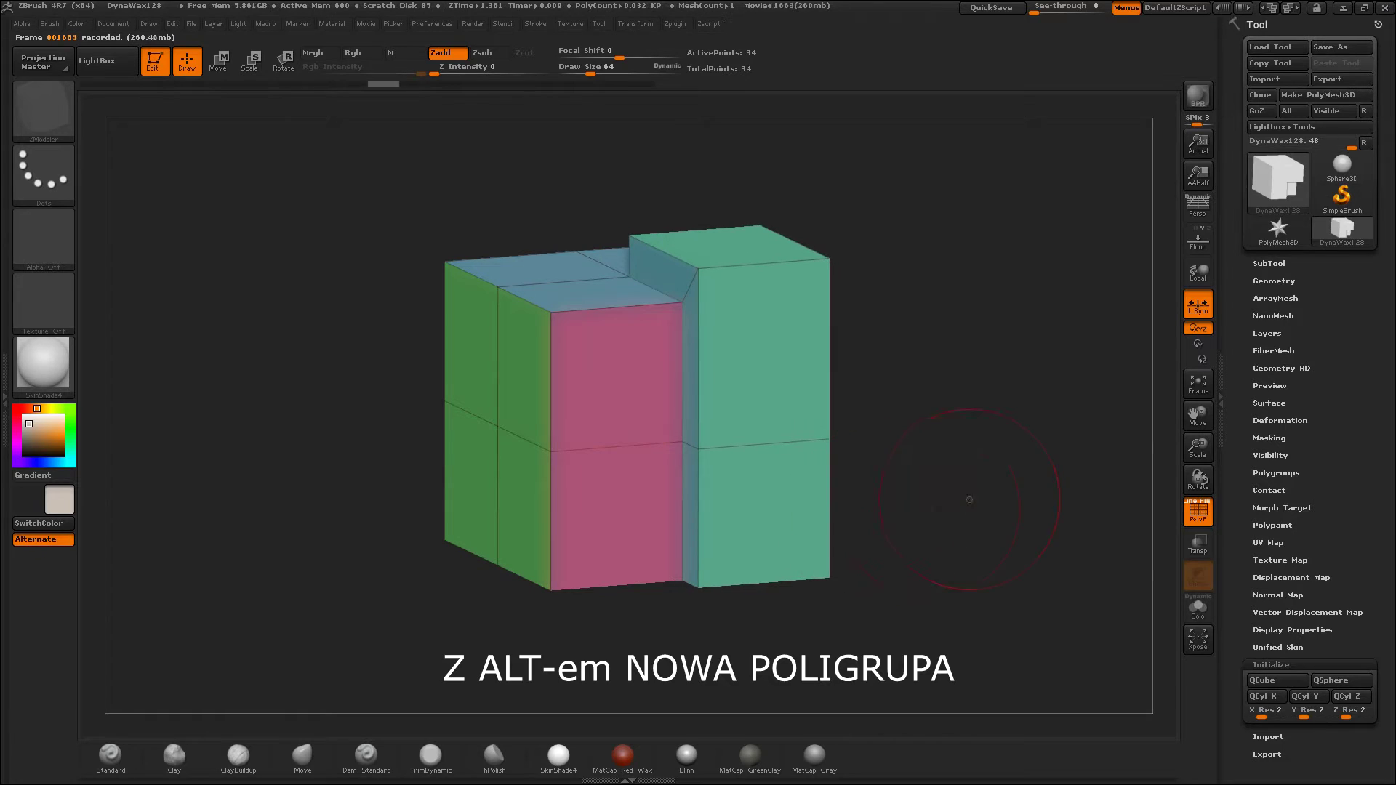
{"action": "key", "text": "ctrl+z"}
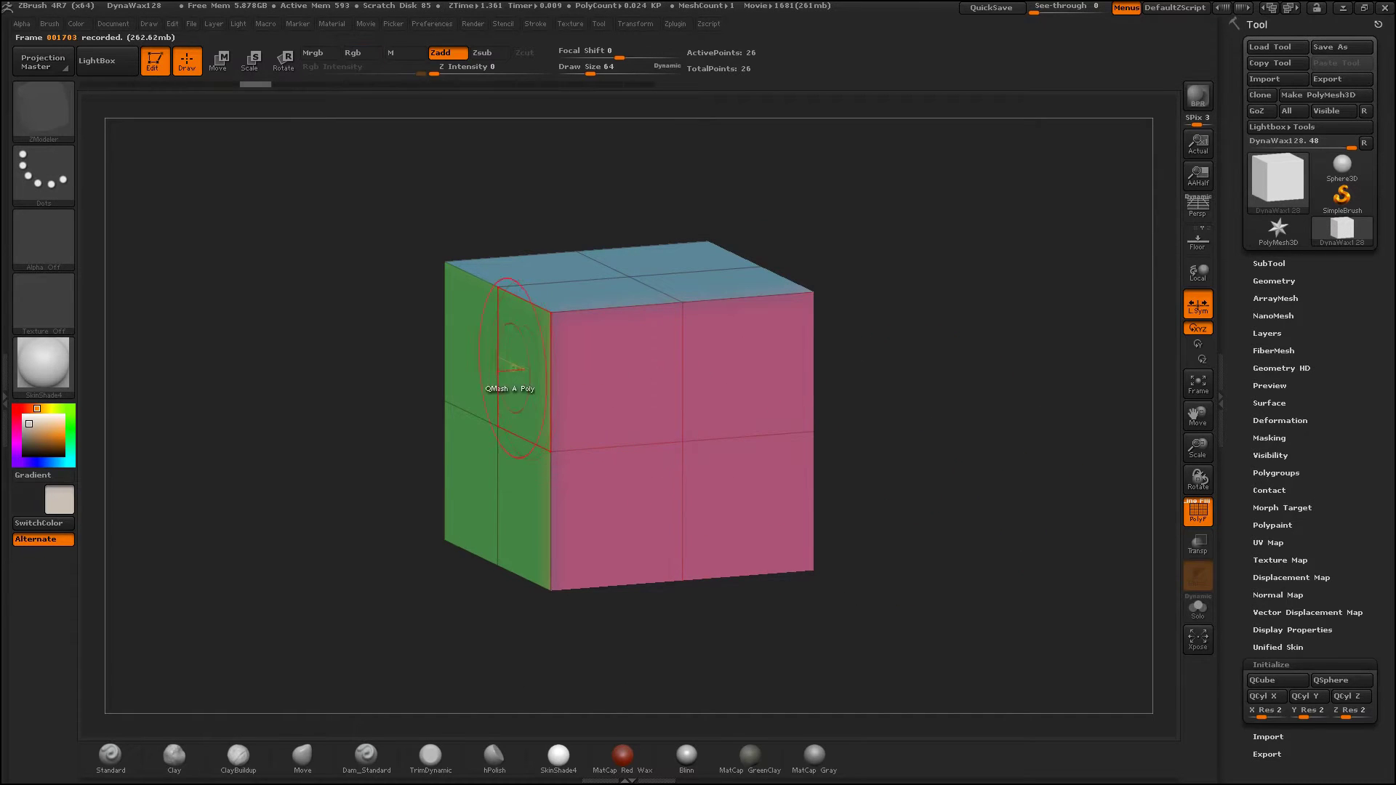
{"action": "left_click", "coordinate": [518, 384], "text": "alt"}
{"action": "left_click", "coordinate": [703, 283], "text": "alt"}
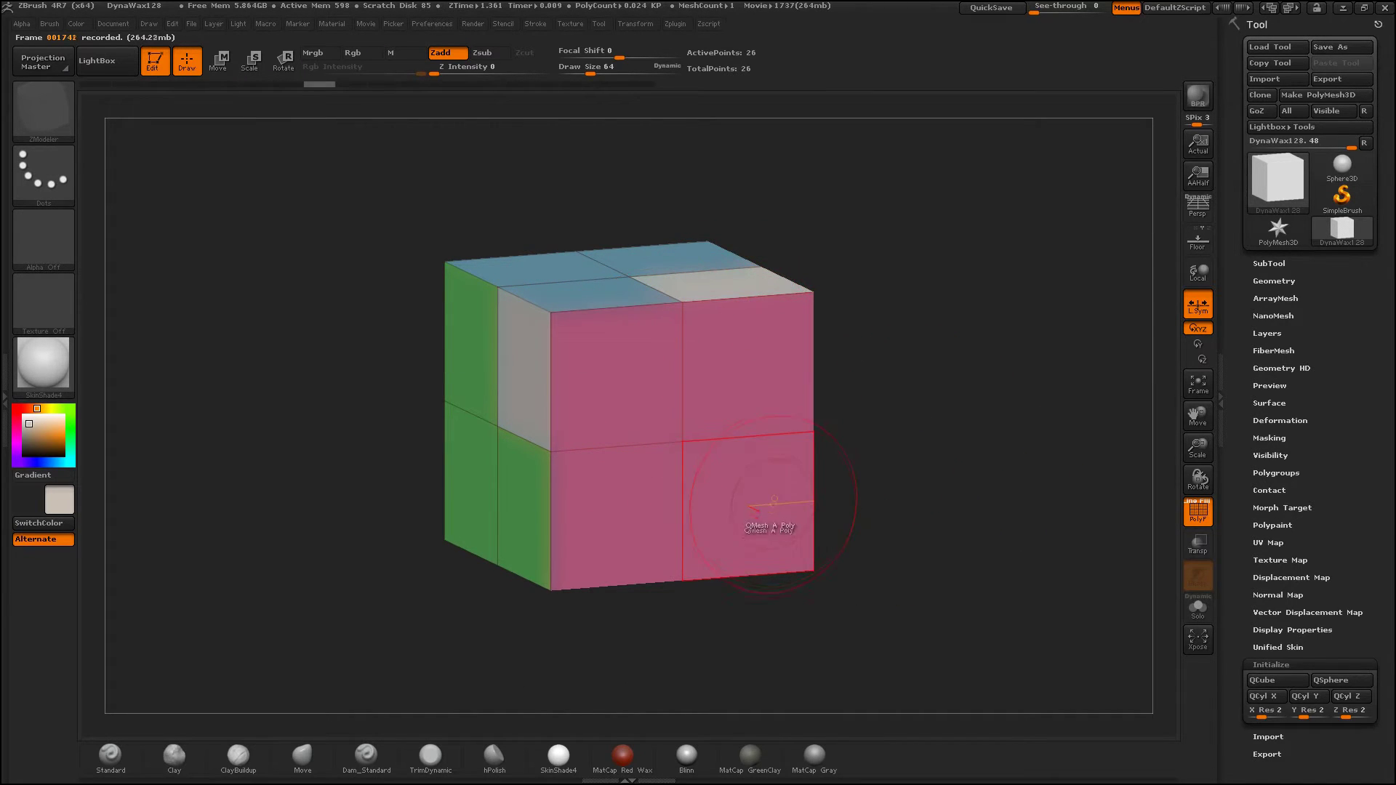
{"action": "left_click", "coordinate": [760, 520], "text": "alt"}
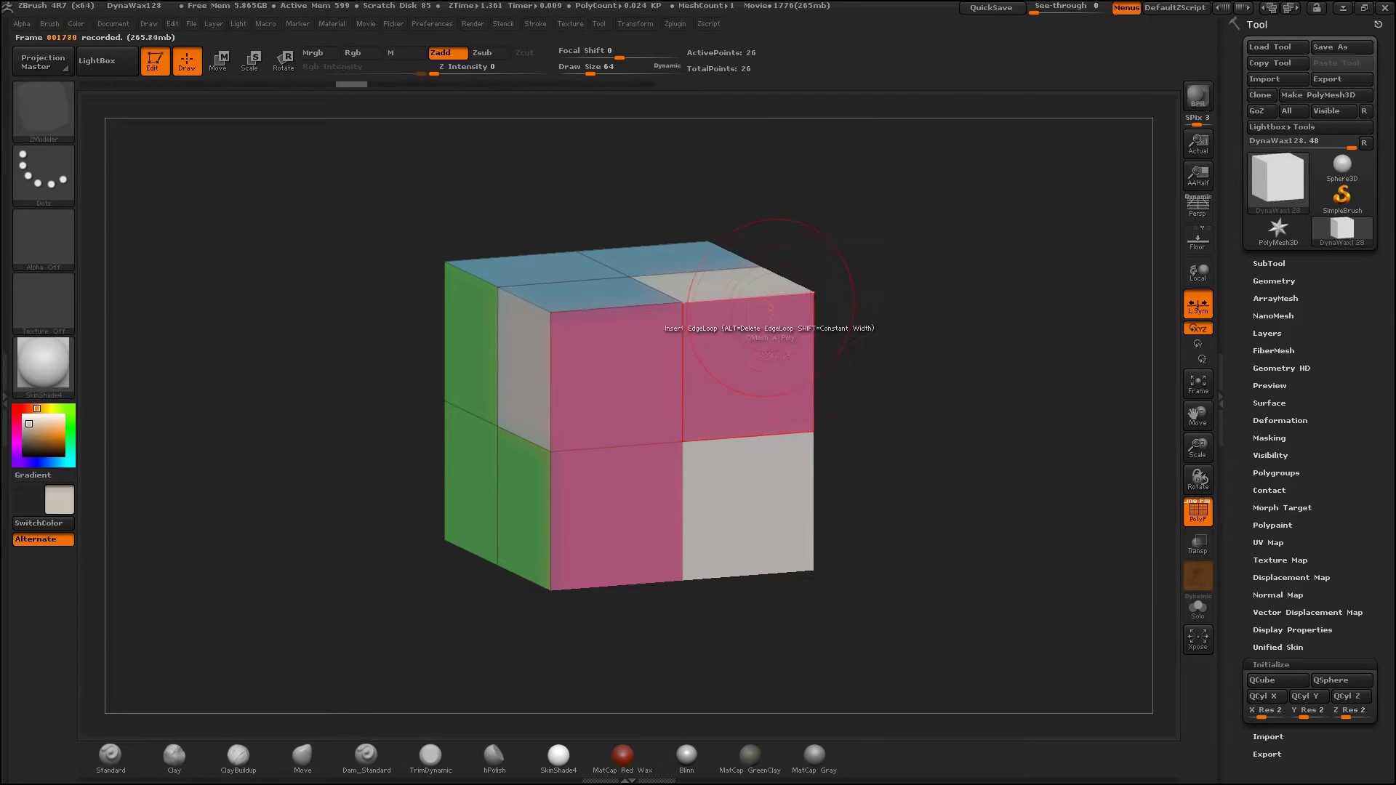
{"action": "left_click_drag", "start_coordinate": [734, 287], "coordinate": [797, 182]}
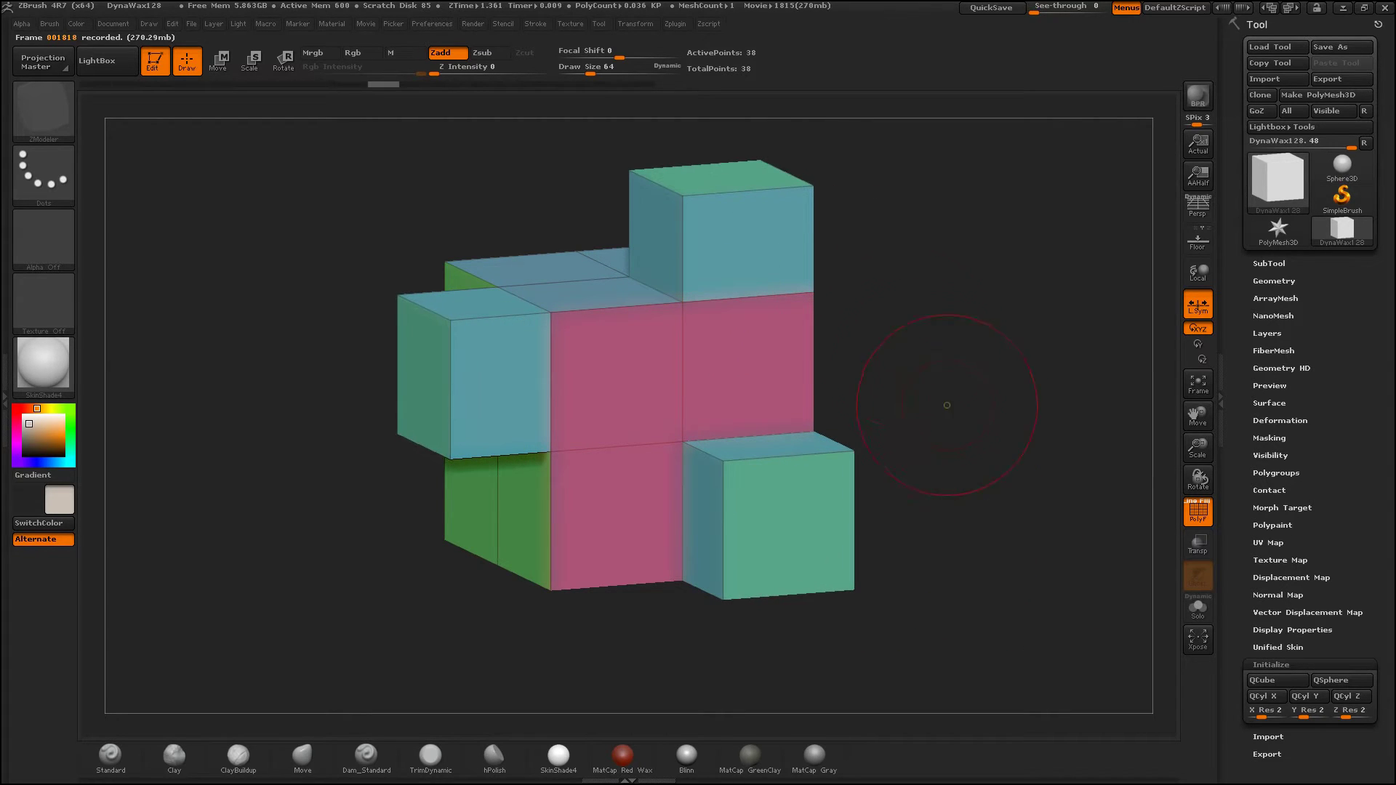
{"action": "key", "text": "ctrl+z"}
{"action": "key", "text": "ctrl+z"}
{"action": "key", "text": "ctrl+z"}
{"action": "key", "text": "ctrl+z"}
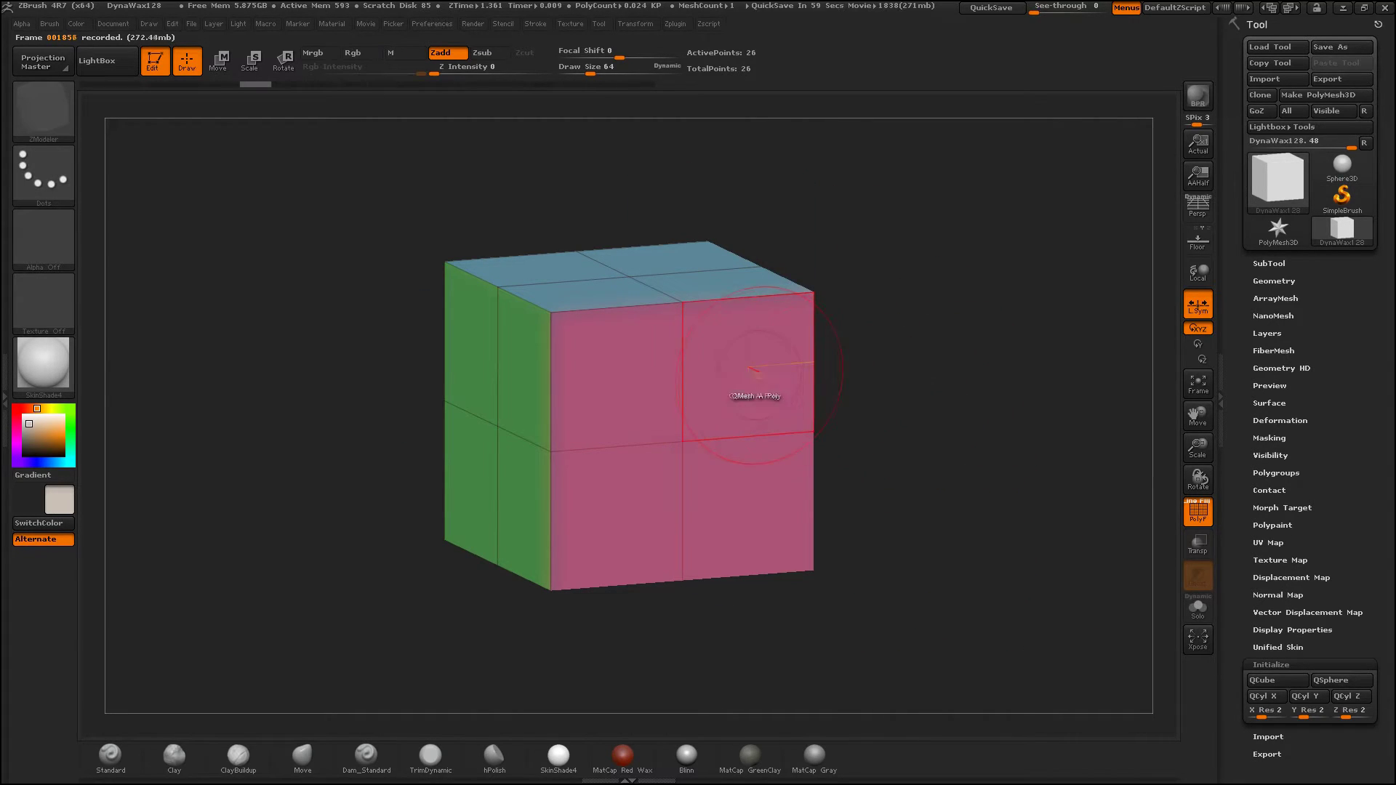
Step: Set QMesh to the Polyloop target, then test-extrude the right column and upper loop, undoing both
{"action": "key", "text": "space"}
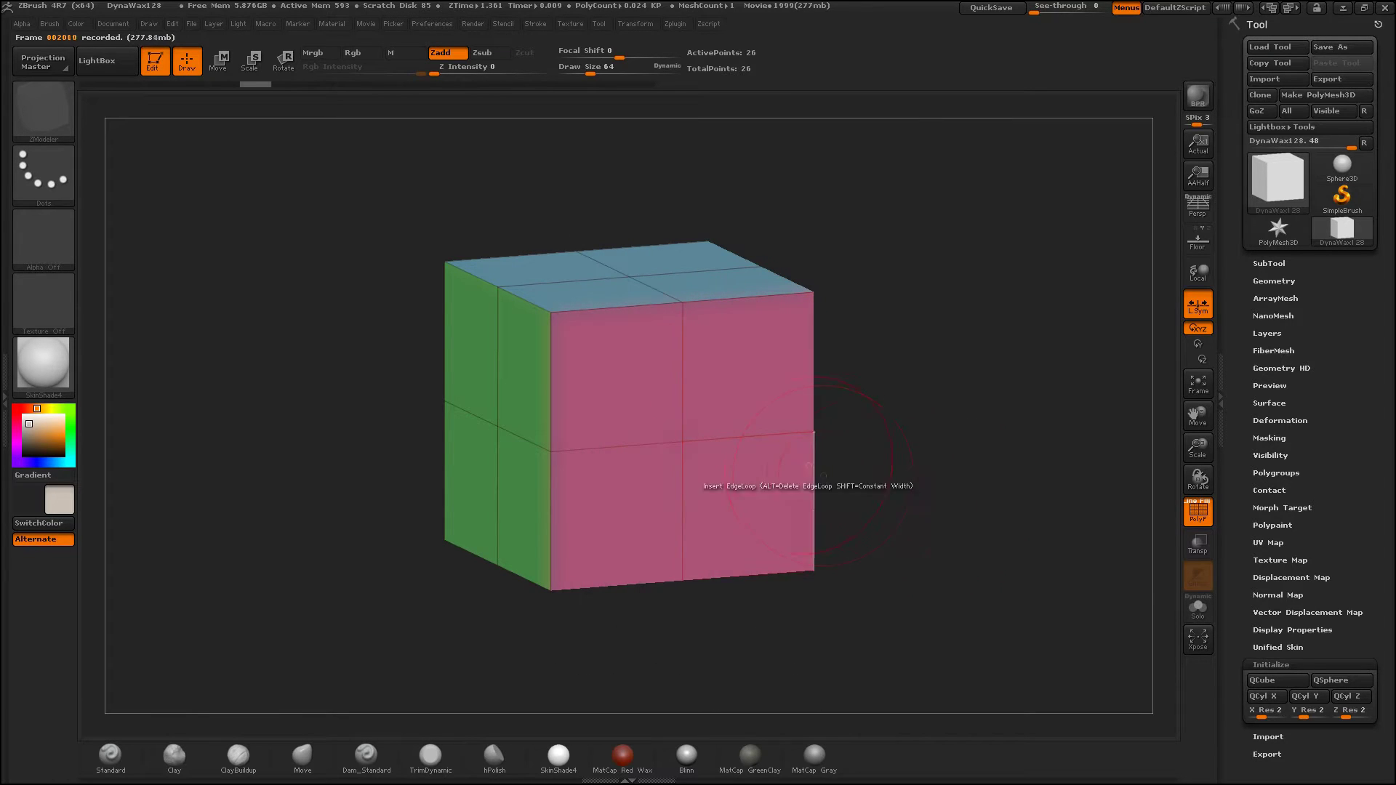
{"action": "left_click", "coordinate": [753, 341]}
{"action": "left_click_drag", "start_coordinate": [754, 341], "coordinate": [765, 356]}
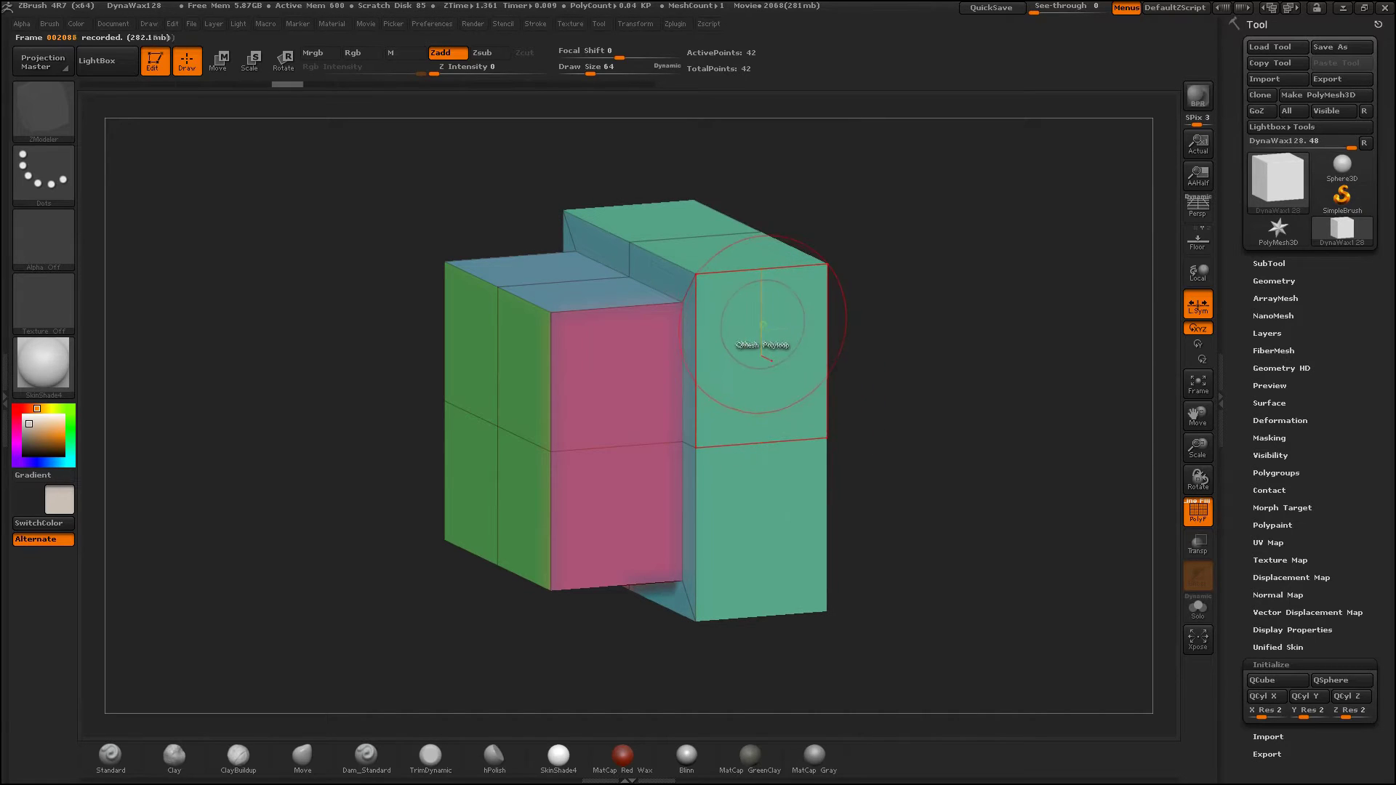
{"action": "key", "text": "ctrl+z"}
{"action": "left_click_drag", "start_coordinate": [738, 376], "coordinate": [765, 400]}
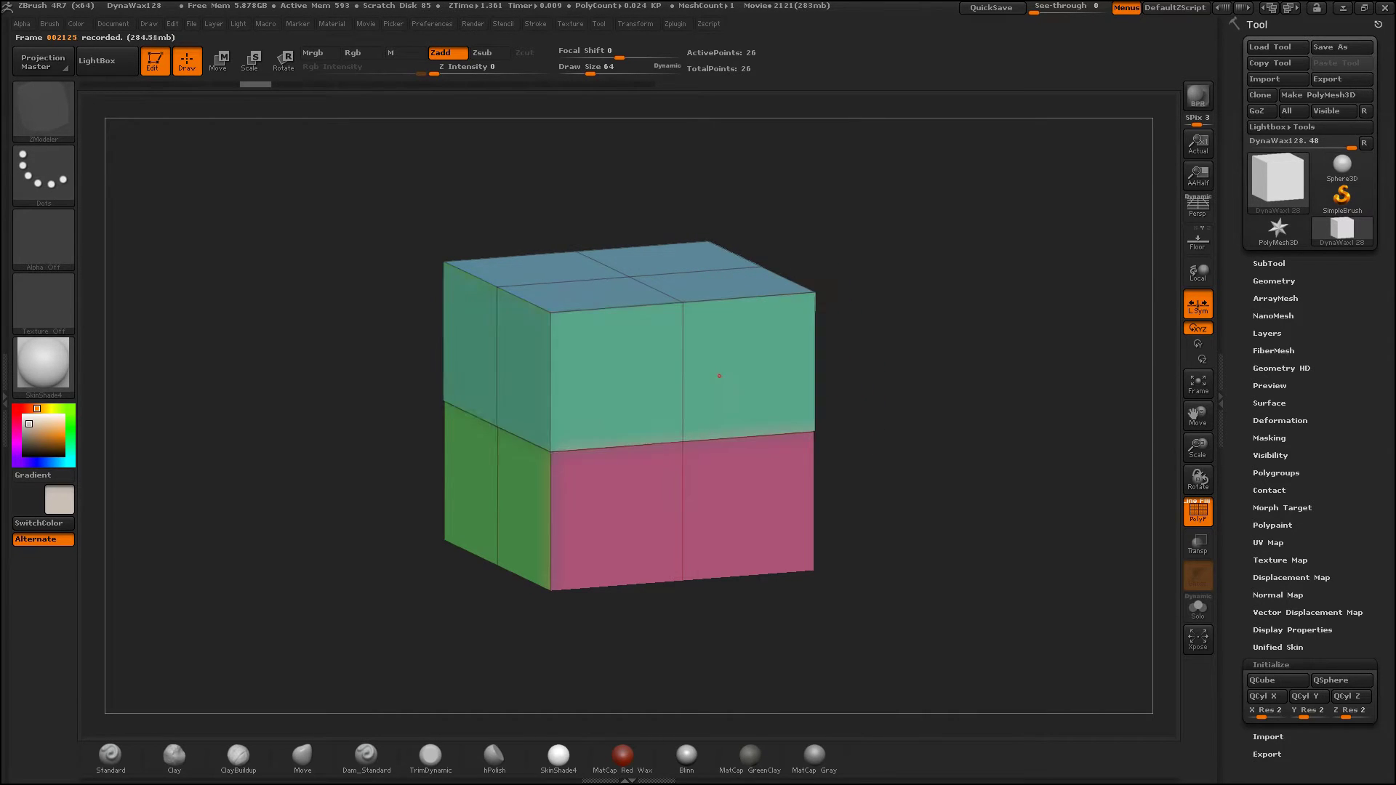
{"action": "key", "text": "ctrl+z"}
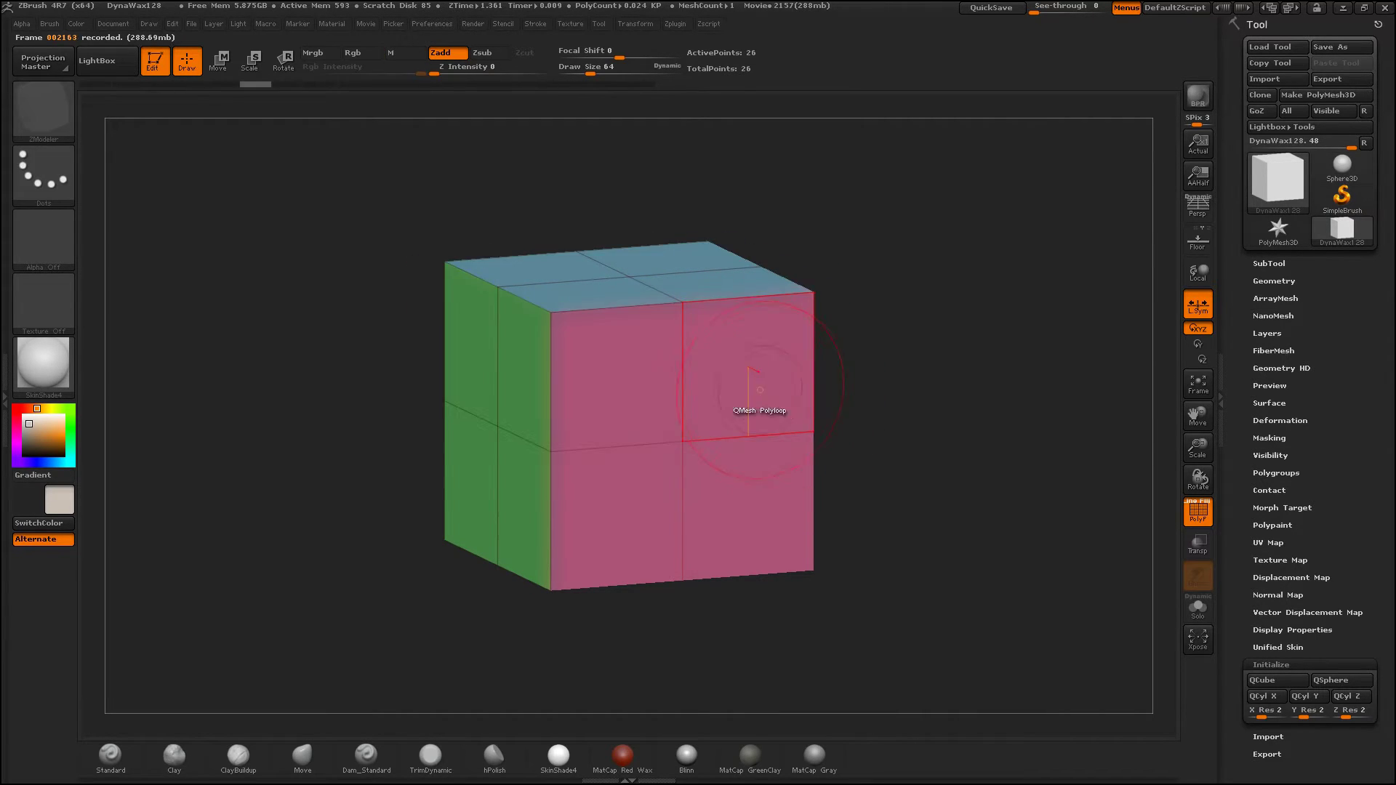
Step: Extrude the lower polyloop and a front-left loop, then undo back to the plain cube
{"action": "left_click_drag", "start_coordinate": [625, 520], "coordinate": [668, 558]}
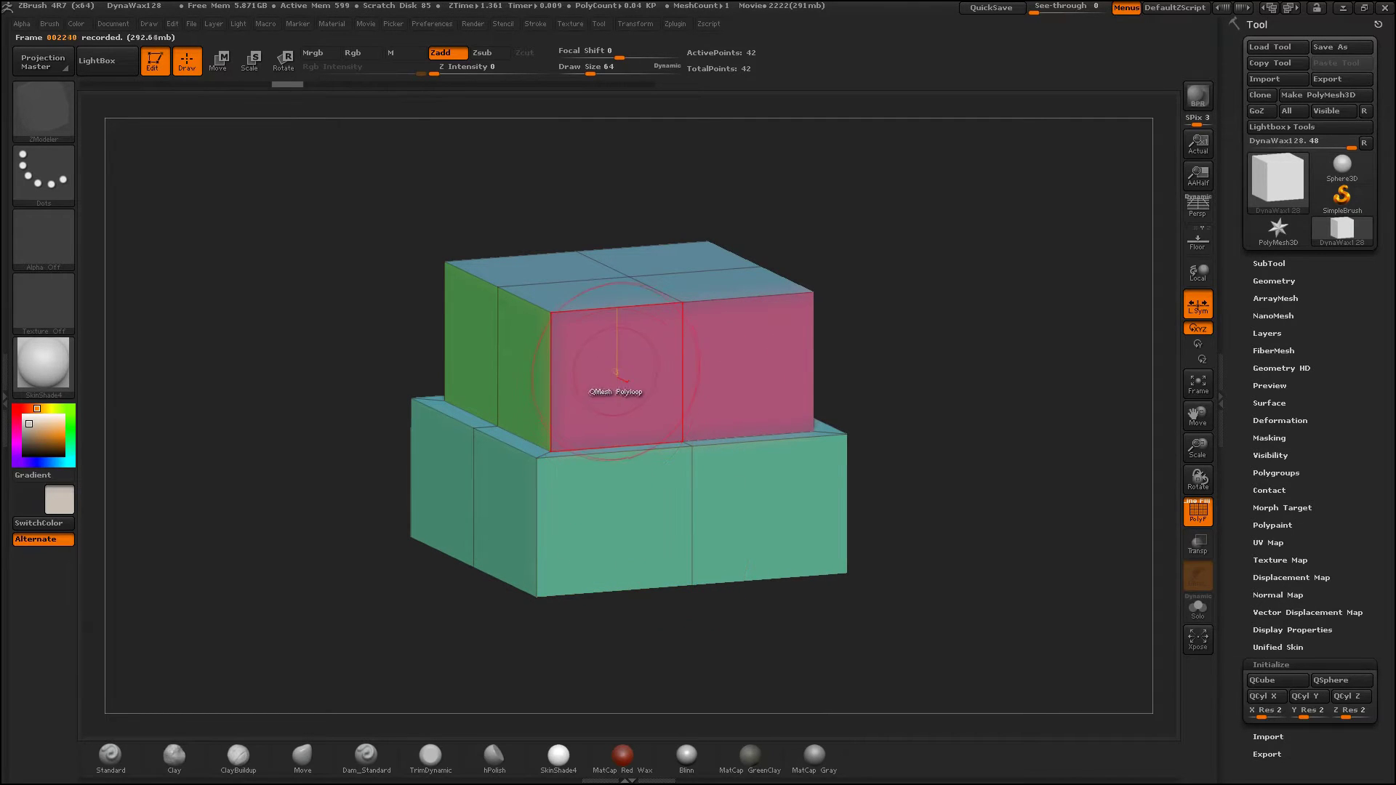
{"action": "left_click", "coordinate": [622, 374]}
{"action": "left_click_drag", "start_coordinate": [623, 374], "coordinate": [873, 444]}
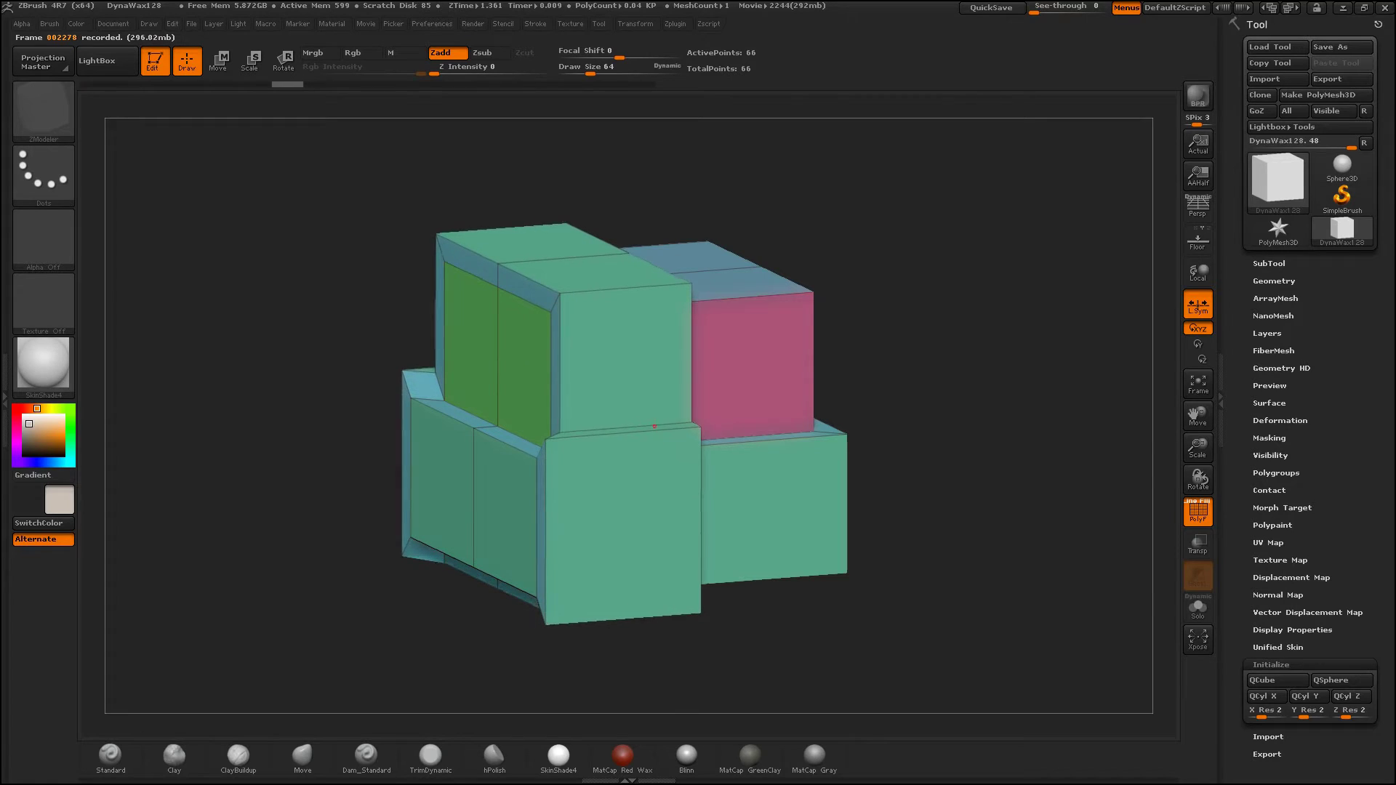
{"action": "key", "text": "ctrl+z"}
{"action": "key", "text": "ctrl+z"}
{"action": "key", "text": "ctrl+z"}
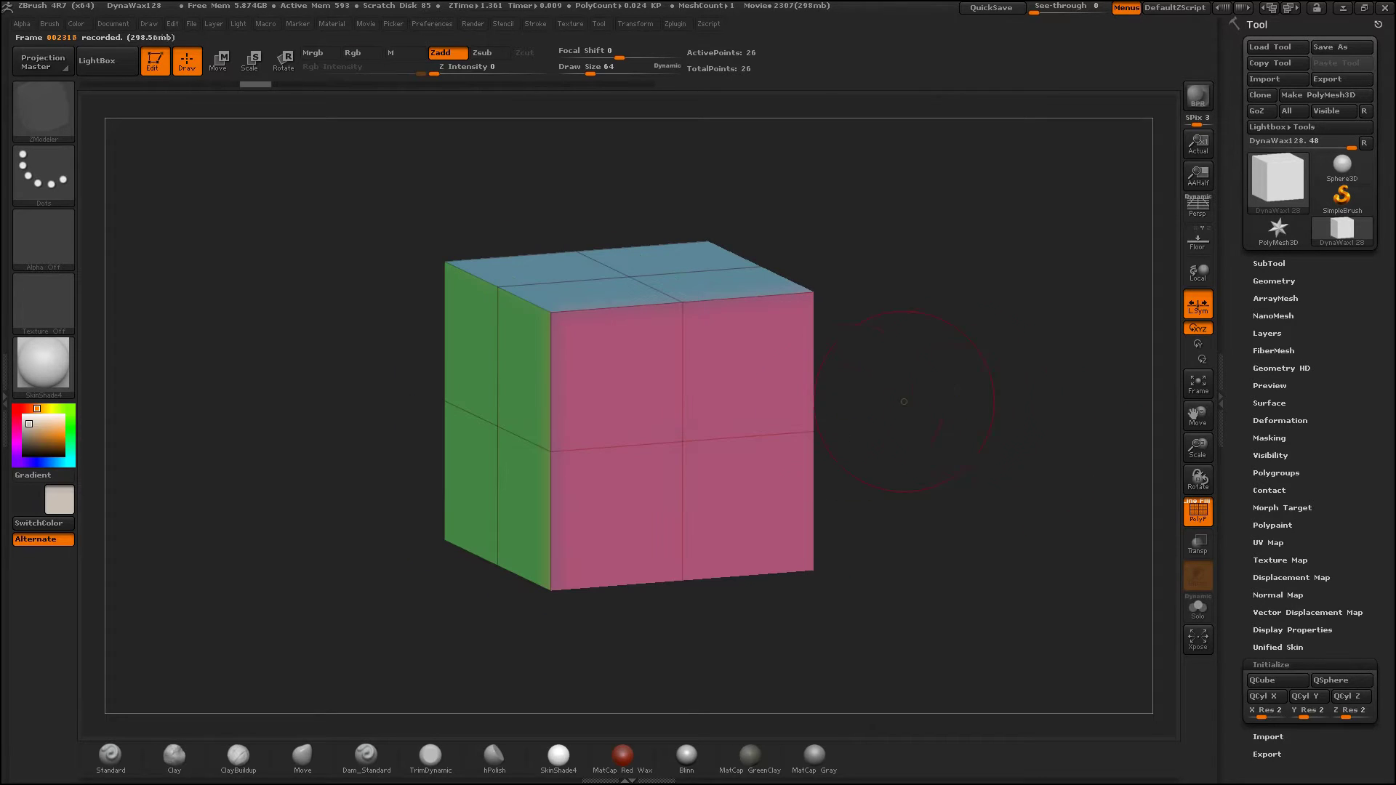
{"action": "key", "text": "space"}
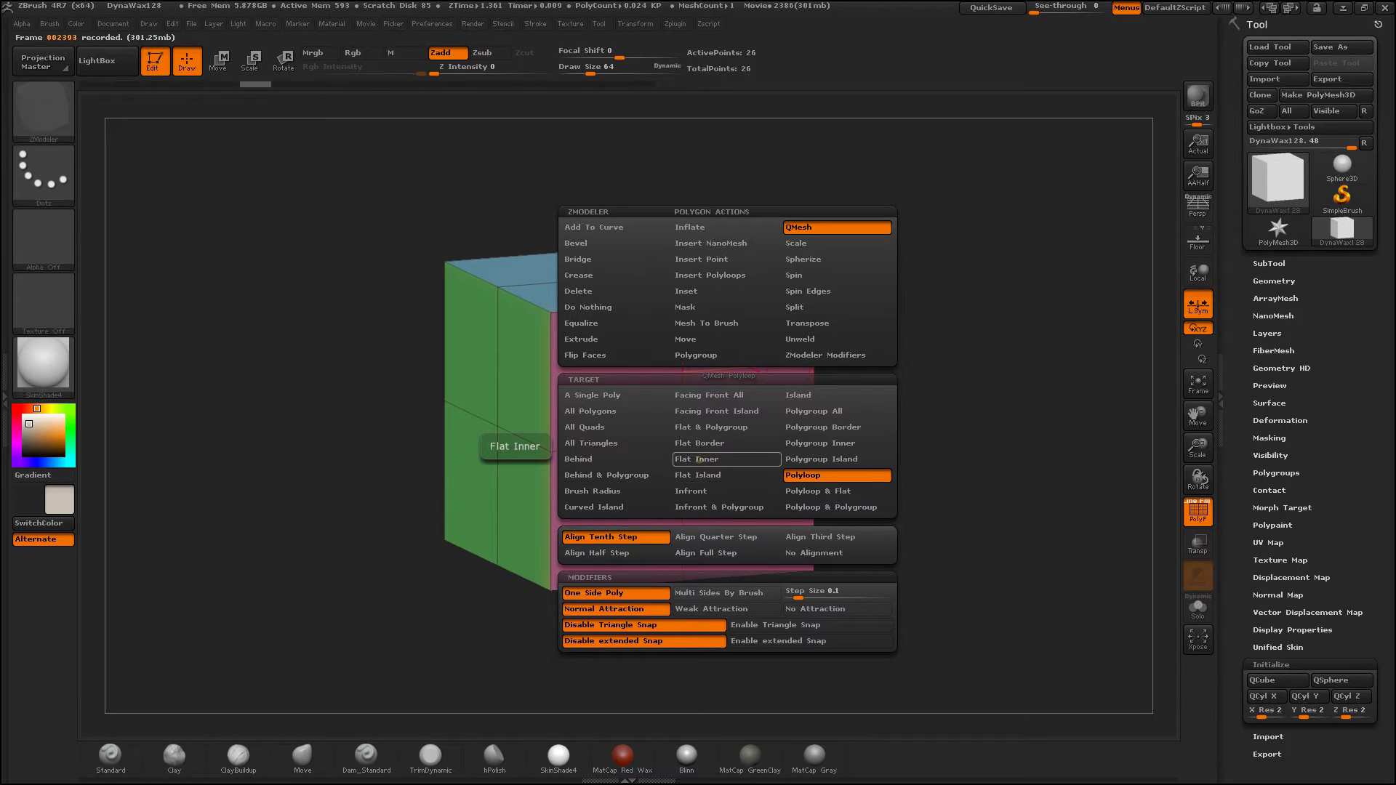
Step: Set the polygon action to Inset with the Polyloop target, inset the upper loop, then undo it
{"action": "left_click", "coordinate": [687, 290]}
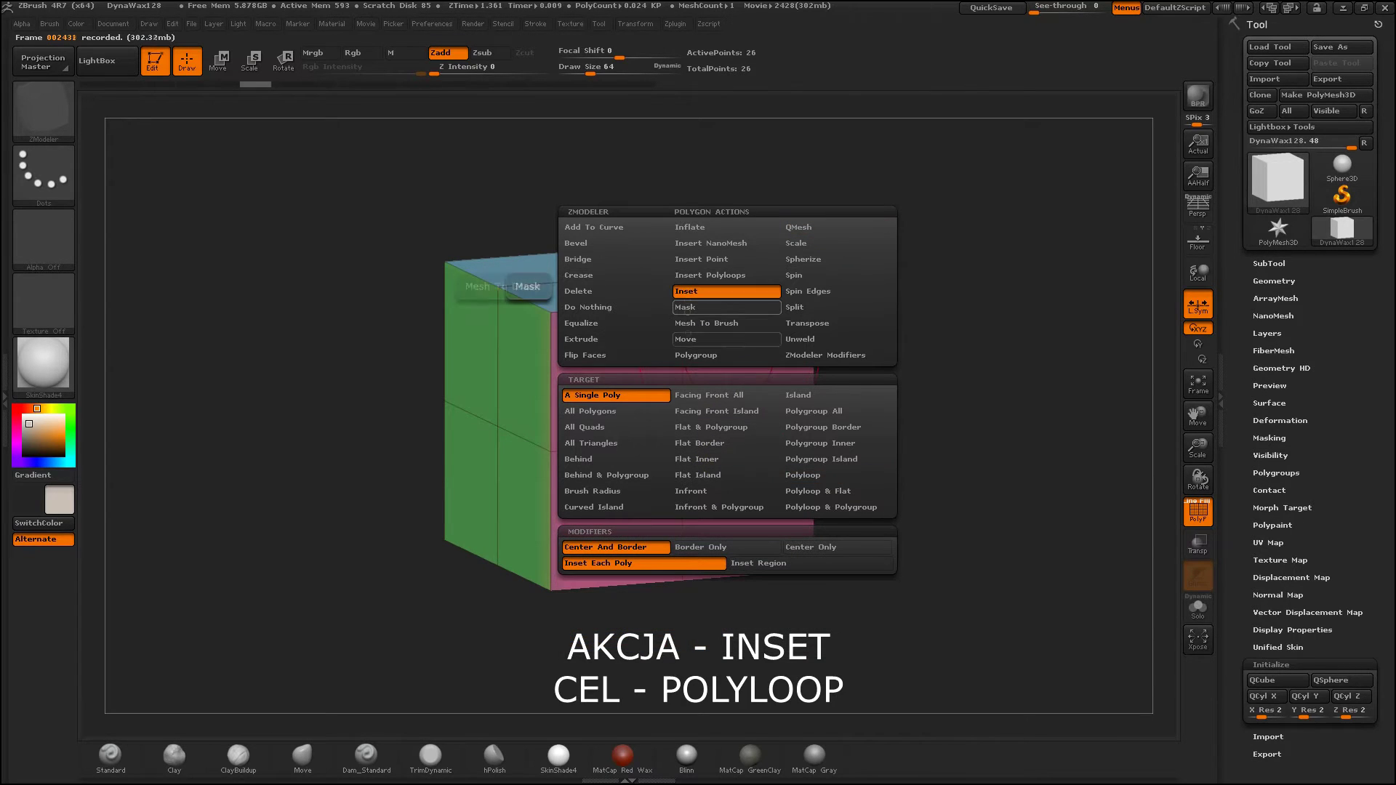
{"action": "left_click", "coordinate": [802, 475]}
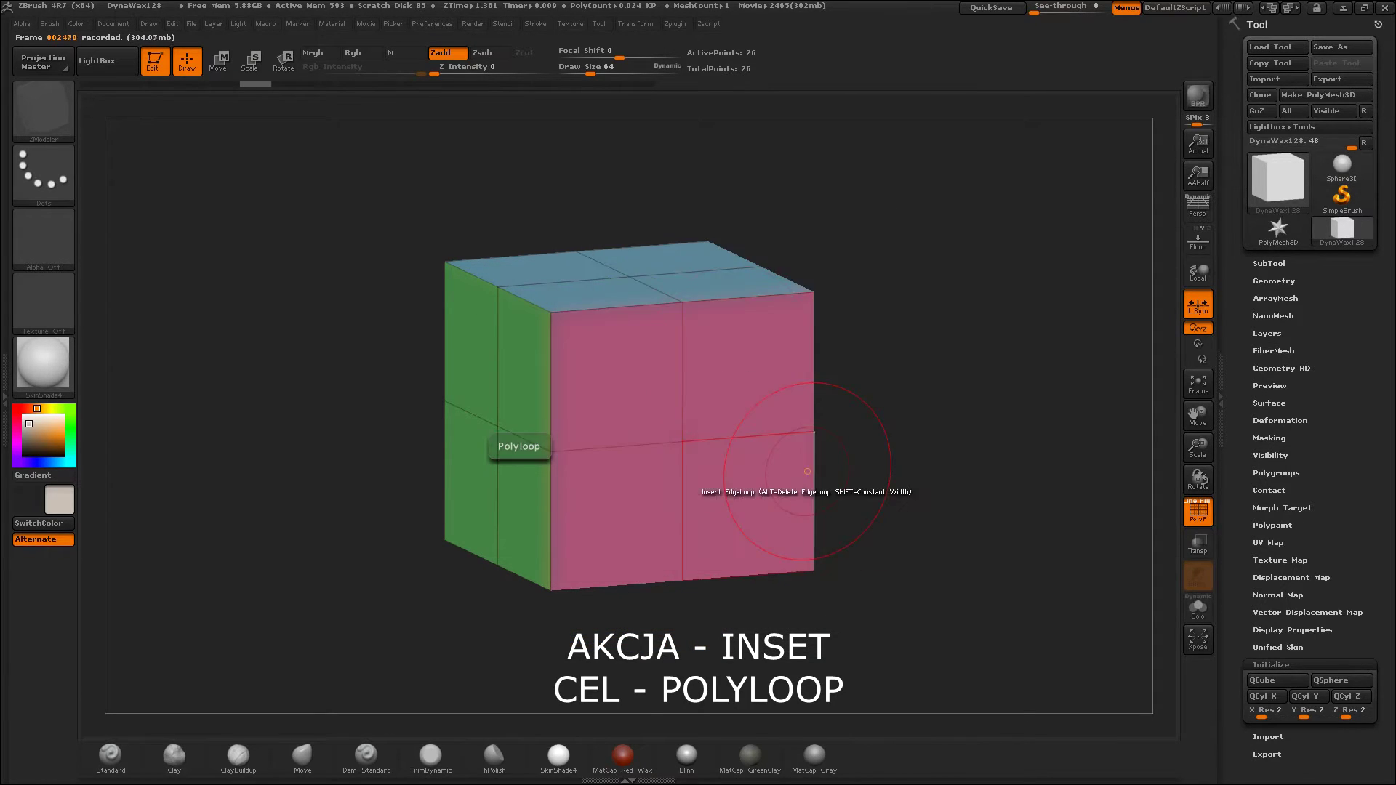
{"action": "mouse_move", "coordinate": [763, 403]}
{"action": "left_mouse_down"}
{"action": "mouse_move", "coordinate": [746, 385]}
{"action": "mouse_move", "coordinate": [799, 393]}
{"action": "left_mouse_up"}
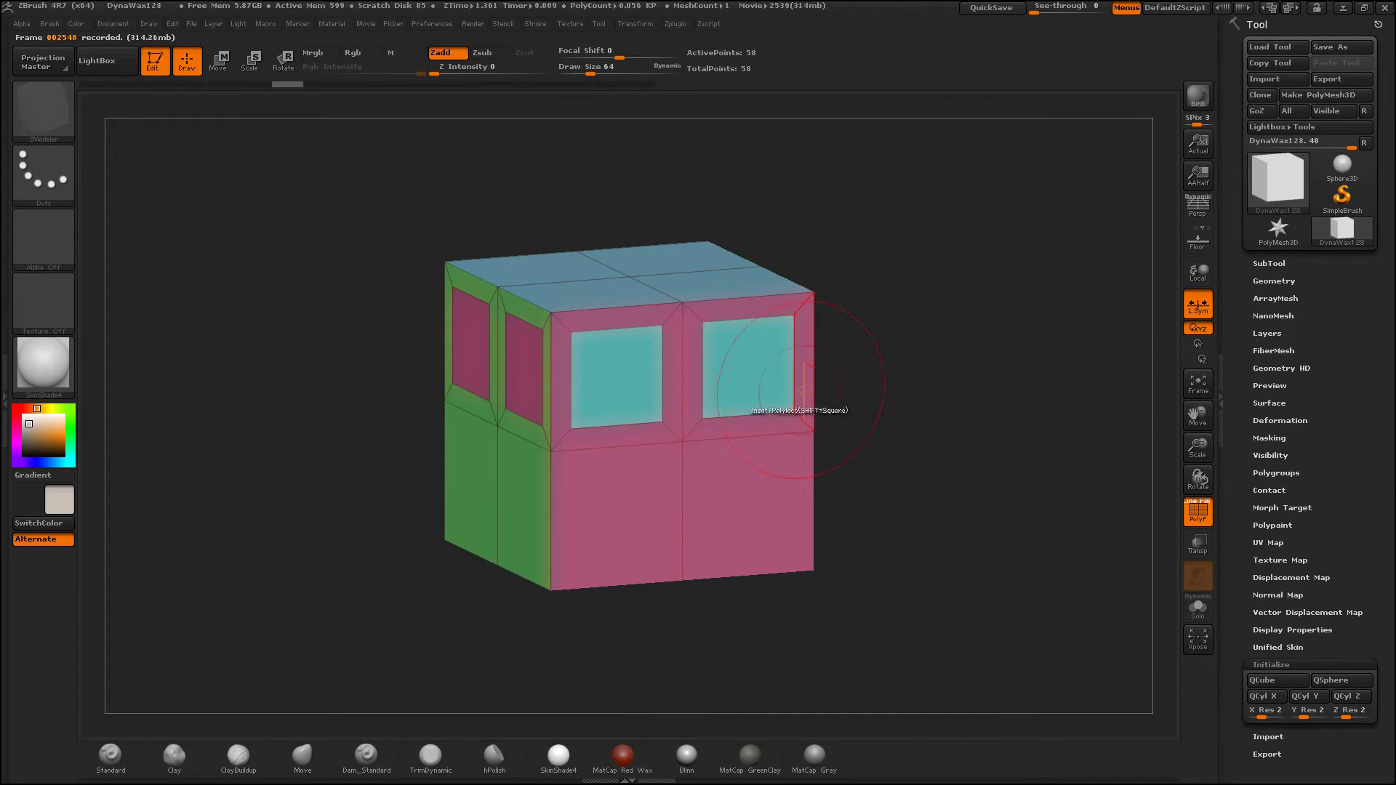
{"action": "key", "text": "ctrl+z"}
Step: Switch Inset to Region, inset bands across the upper and lower front, then undo both
{"action": "key", "text": "space"}
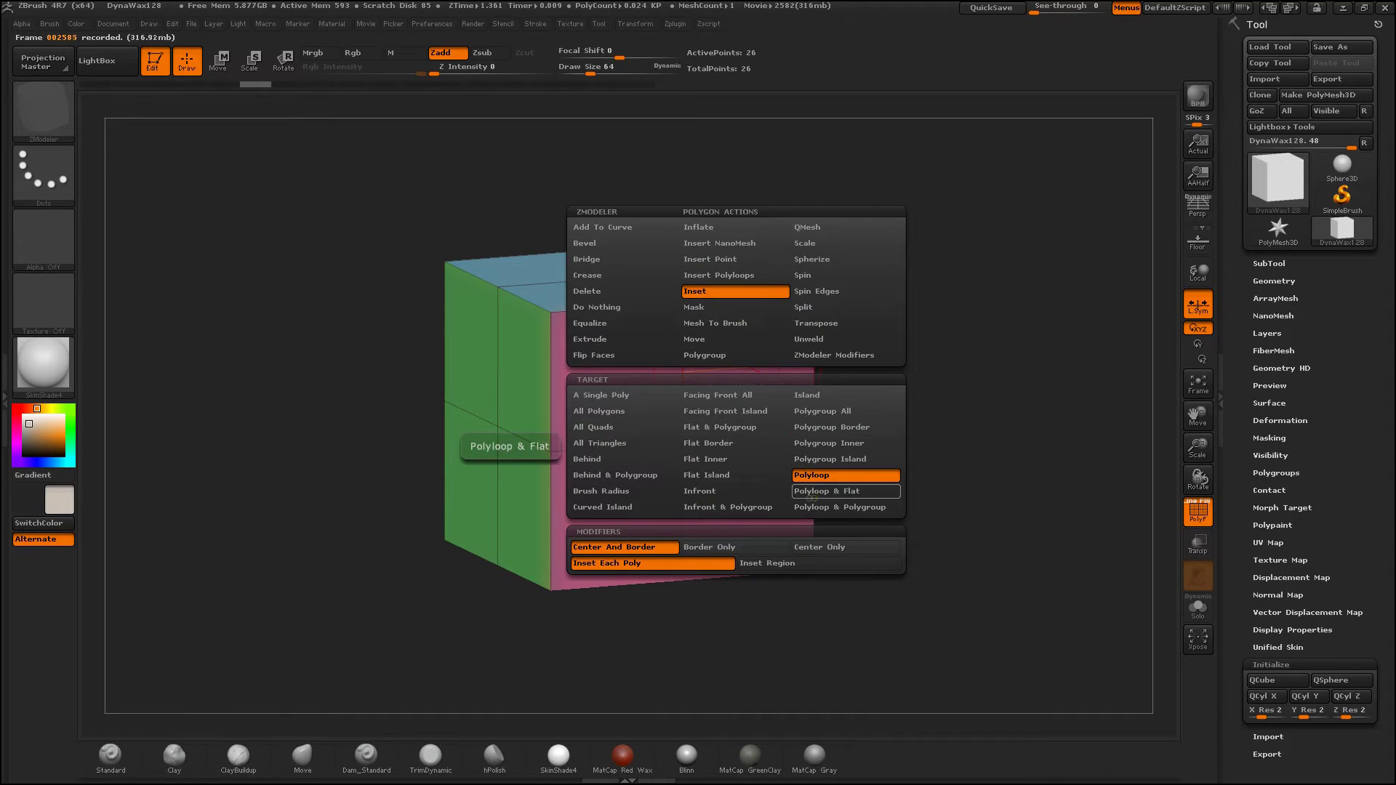
{"action": "left_click", "coordinate": [770, 564]}
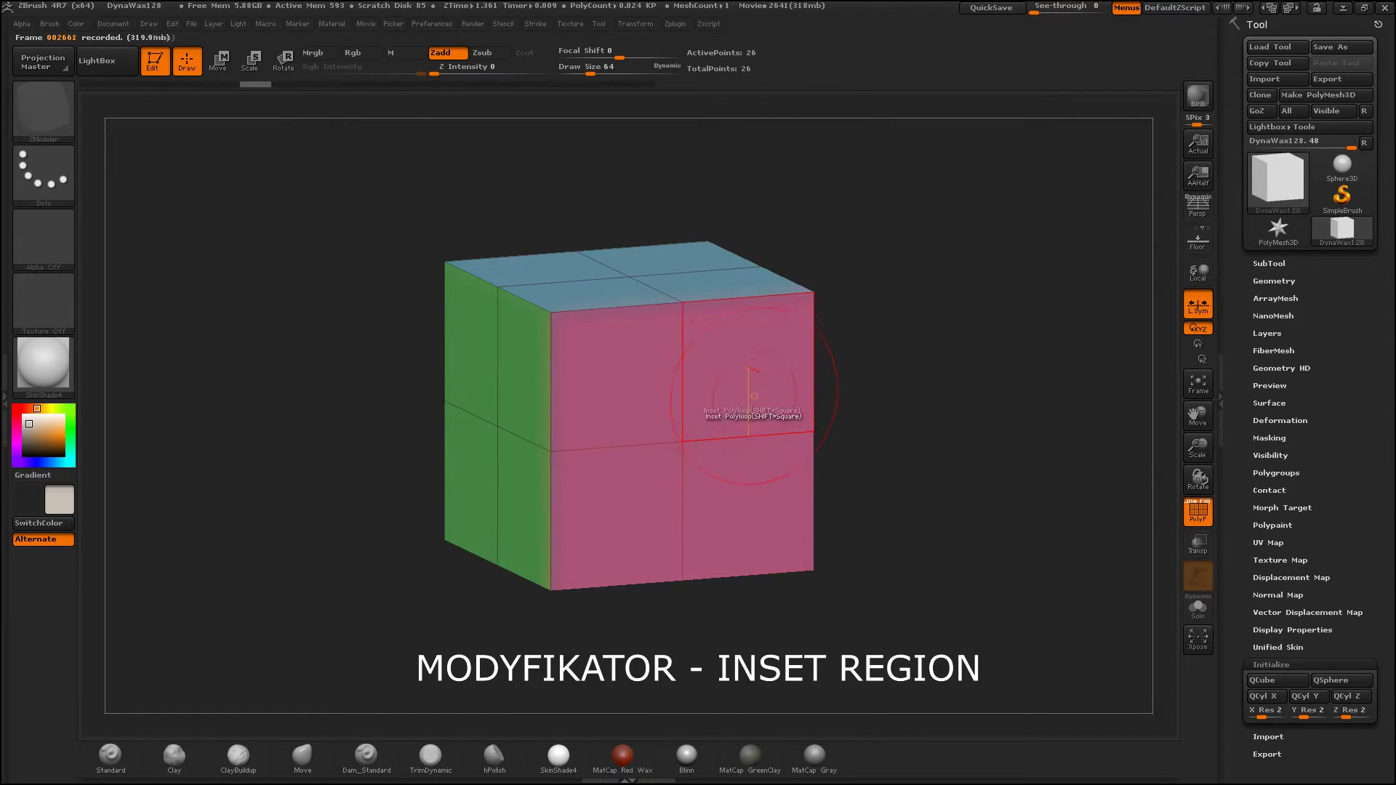
{"action": "mouse_move", "coordinate": [716, 396]}
{"action": "left_mouse_down"}
{"action": "mouse_move", "coordinate": [739, 369]}
{"action": "mouse_move", "coordinate": [813, 434]}
{"action": "left_mouse_up"}
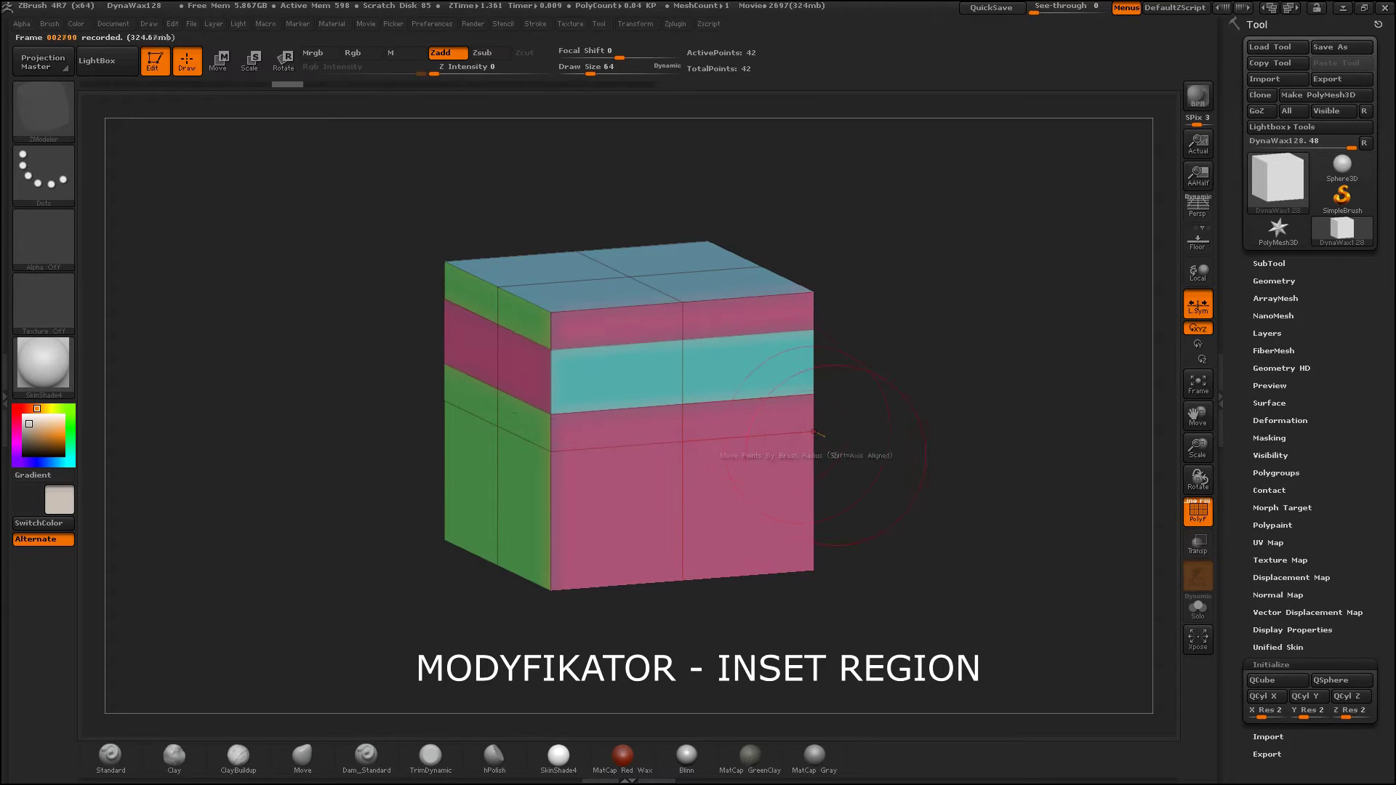
{"action": "left_click_drag", "start_coordinate": [792, 518], "coordinate": [793, 519]}
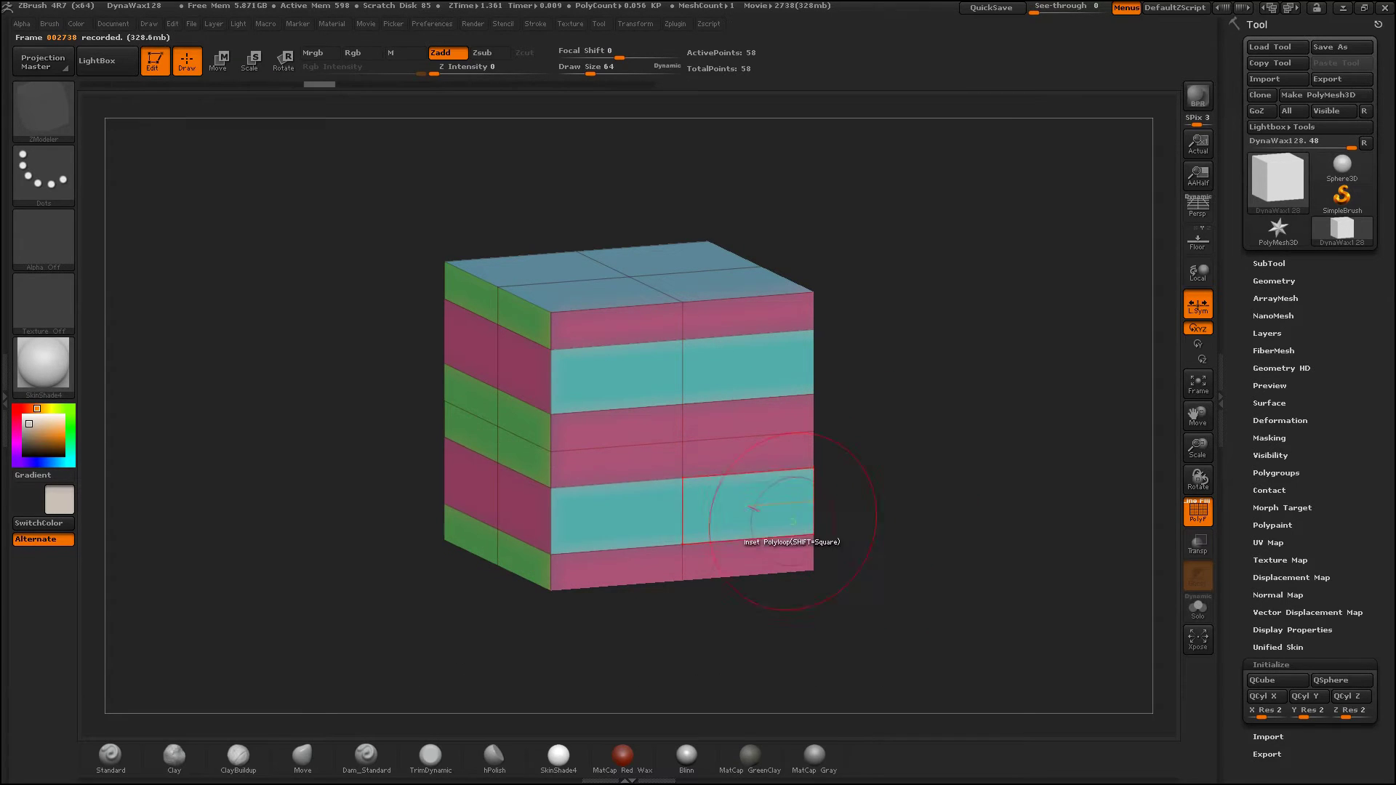
{"action": "left_click_drag", "start_coordinate": [993, 541], "coordinate": [999, 534]}
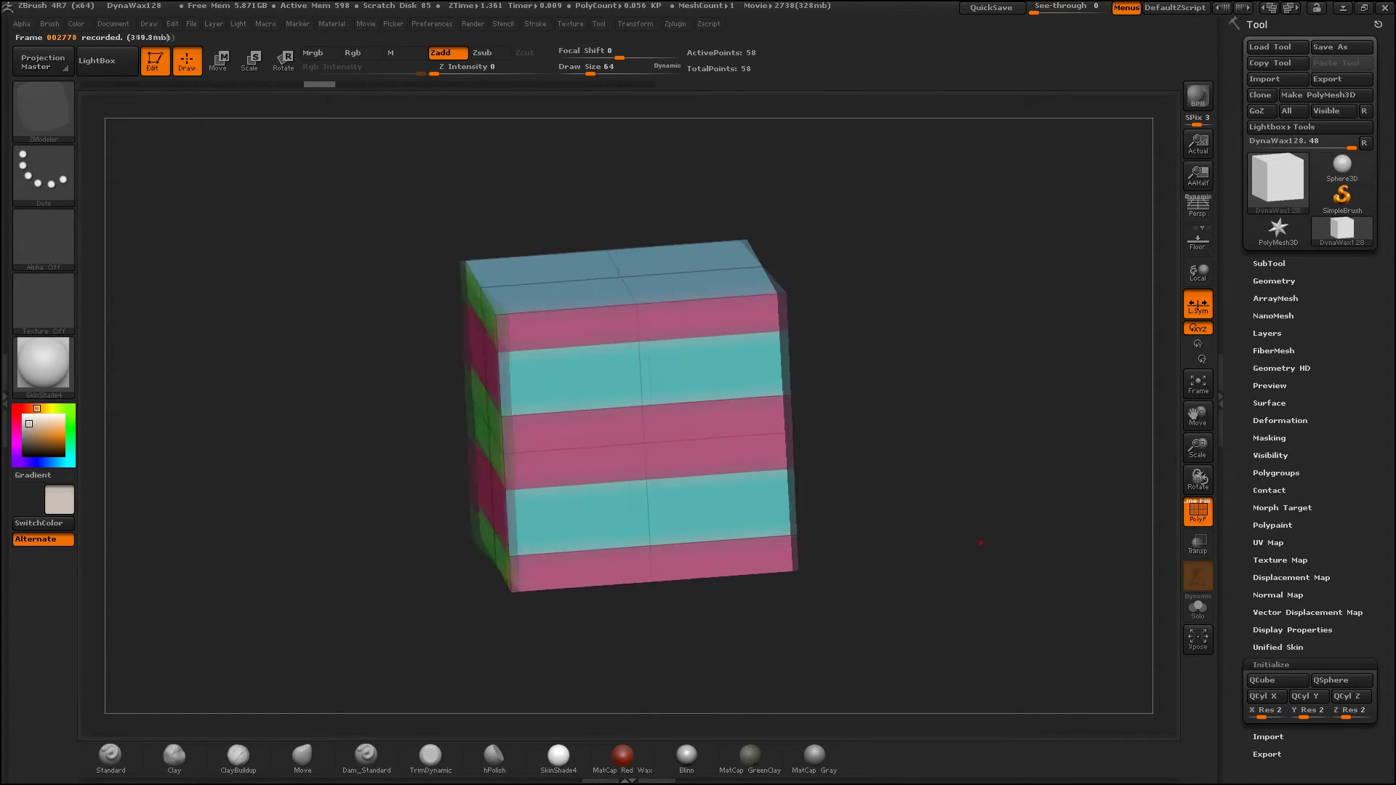
{"action": "key", "text": "ctrl+z"}
{"action": "key", "text": "ctrl+z"}
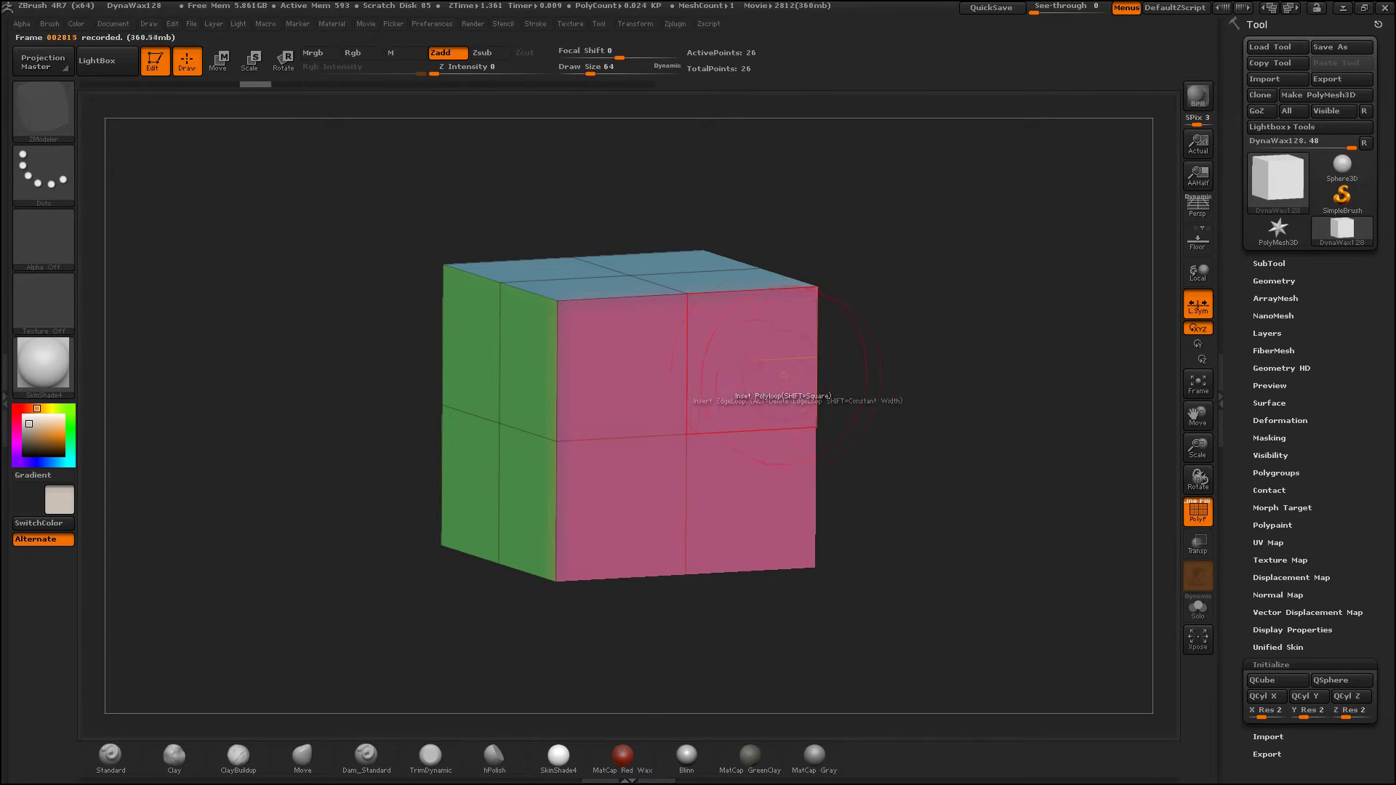
Step: Reset the polygon action to QMesh targeting A Single Poly
{"action": "key", "text": "space"}
{"action": "left_click", "coordinate": [837, 227]}
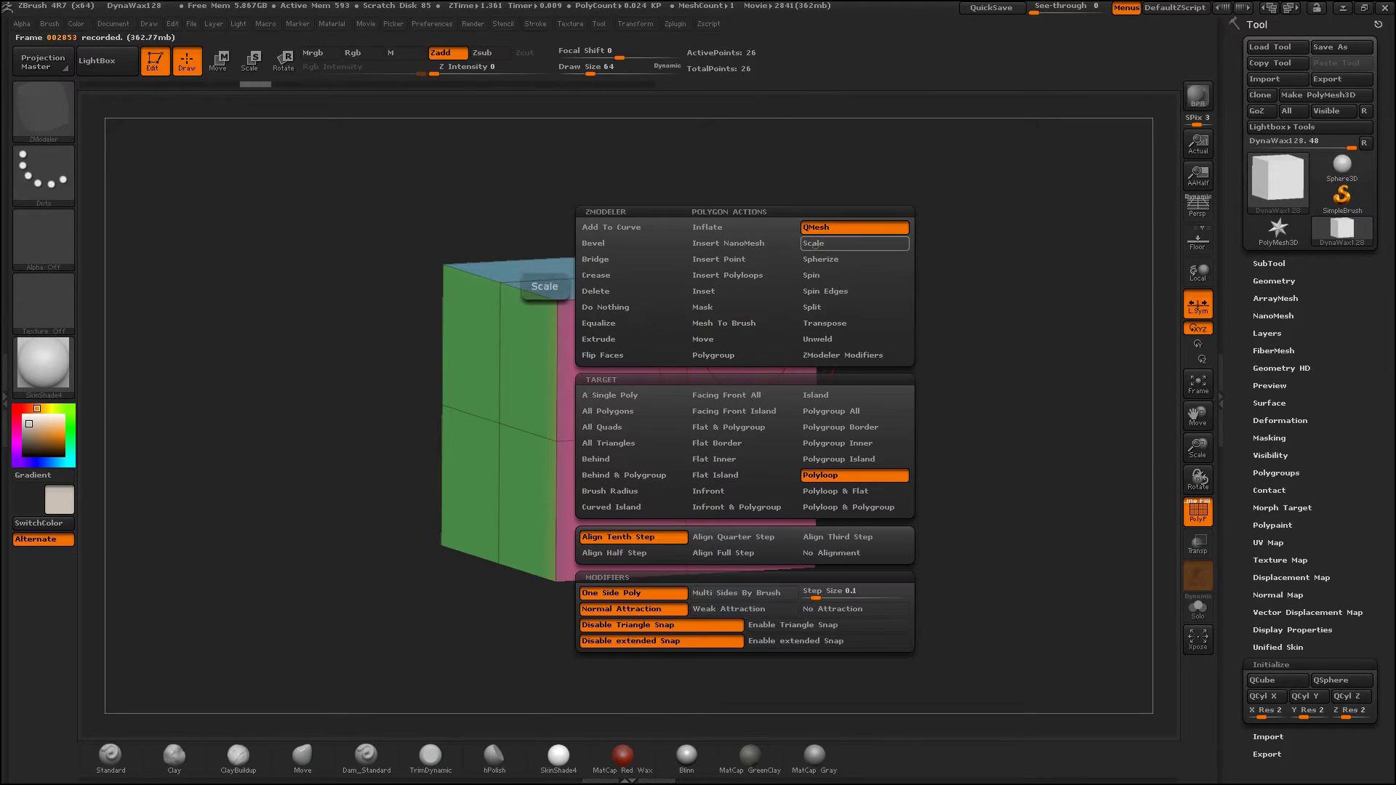
{"action": "left_click", "coordinate": [612, 395]}
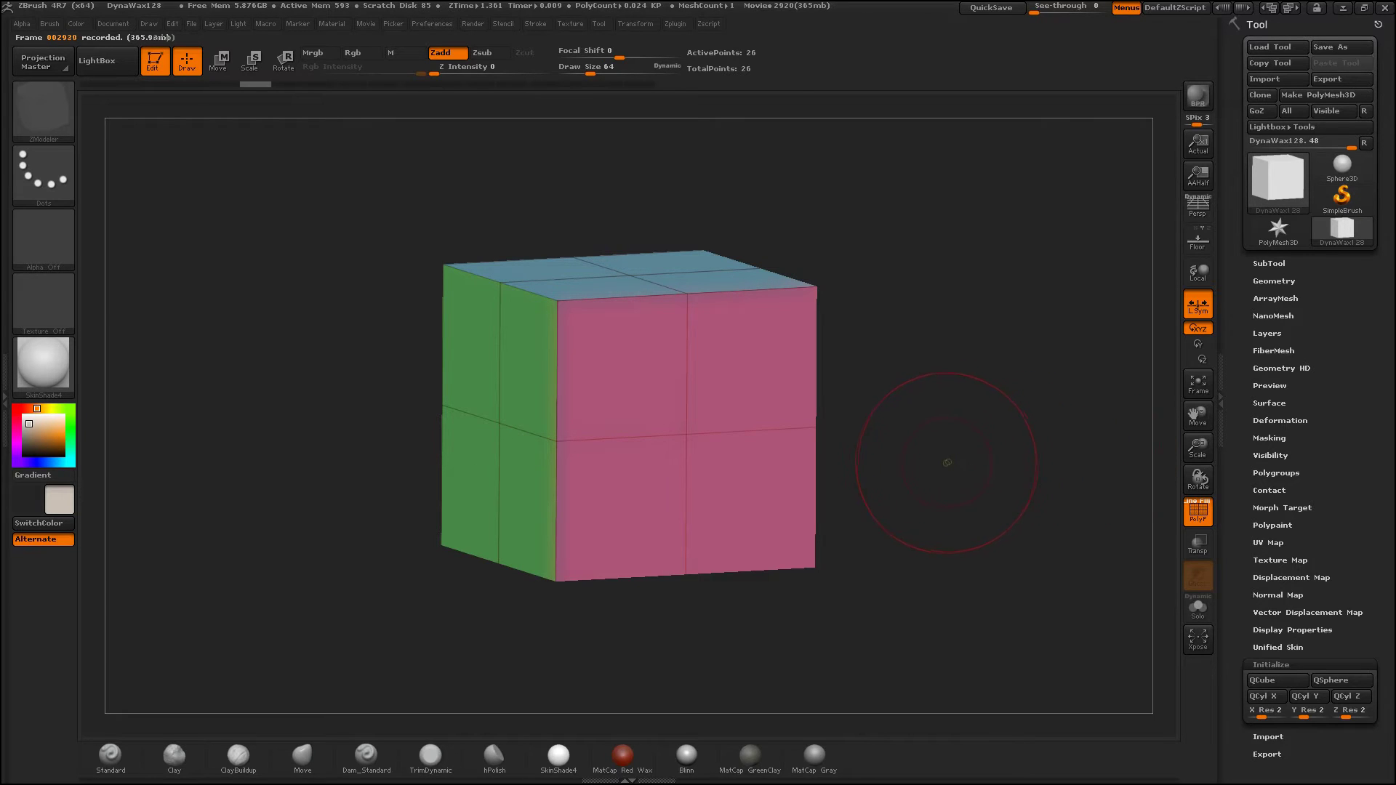
{"action": "right_click", "coordinate": [739, 432]}
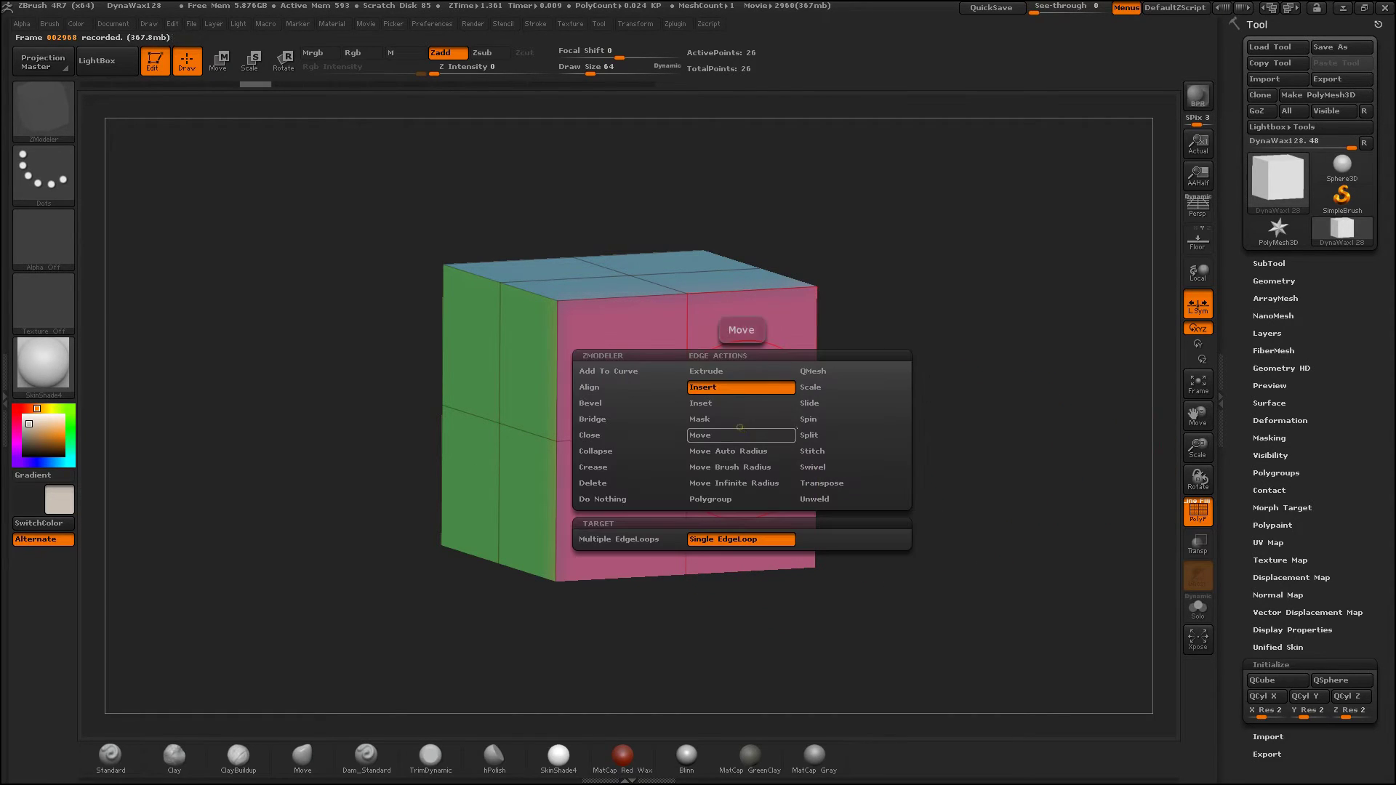
{"action": "left_click", "coordinate": [741, 539]}
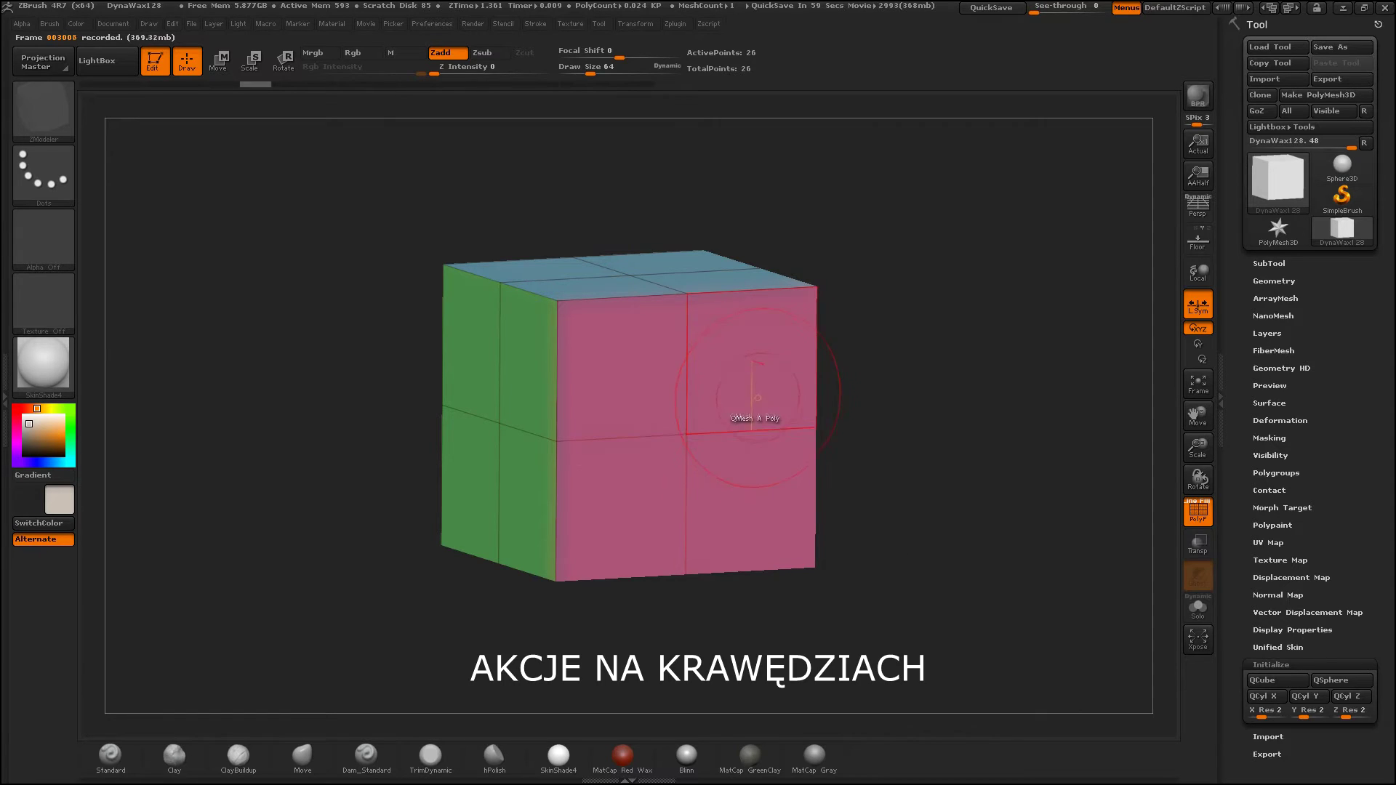
{"action": "left_click", "coordinate": [750, 428]}
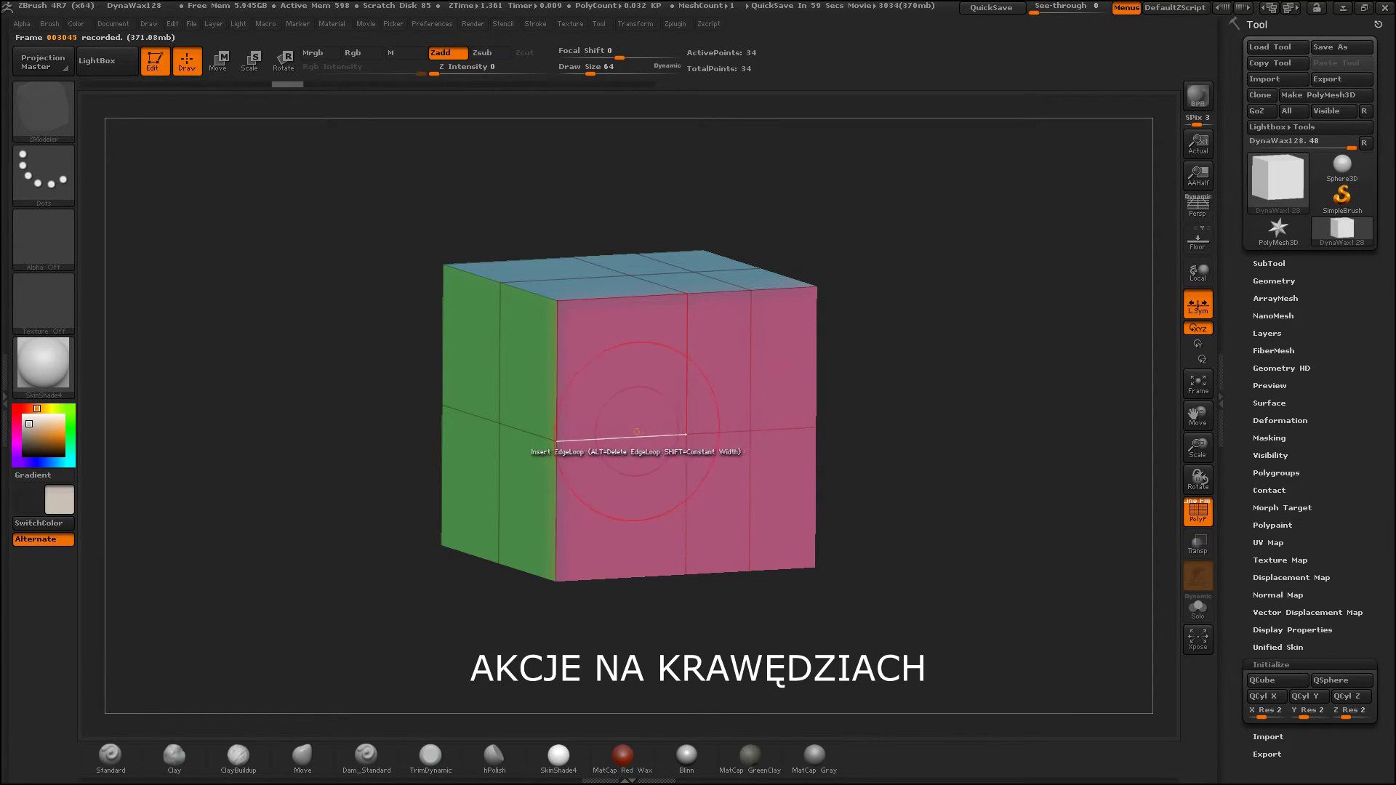
{"action": "left_click", "coordinate": [623, 436]}
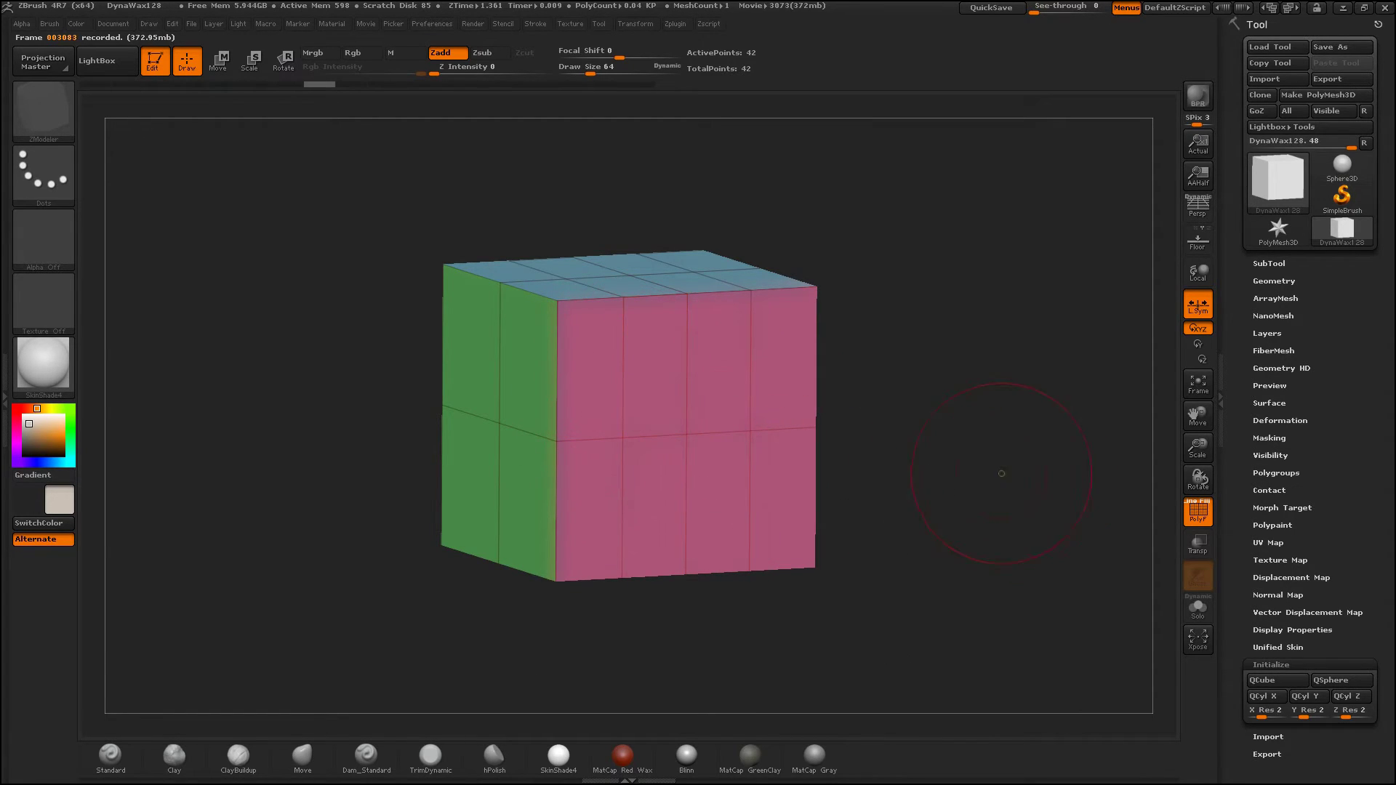
{"action": "left_click", "coordinate": [623, 362]}
{"action": "left_click", "coordinate": [750, 498]}
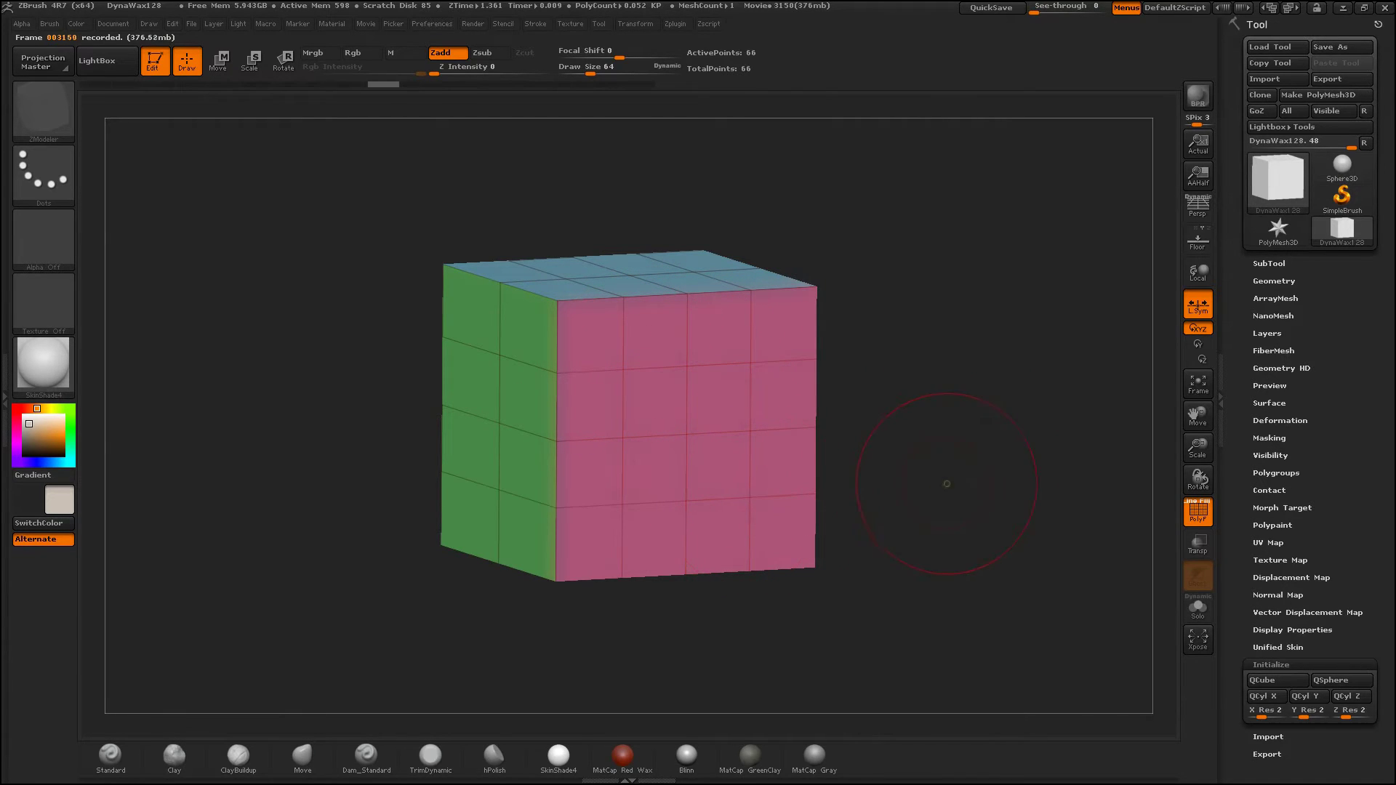
{"action": "left_click", "coordinate": [750, 328], "text": "alt"}
{"action": "left_click", "coordinate": [623, 331], "text": "alt"}
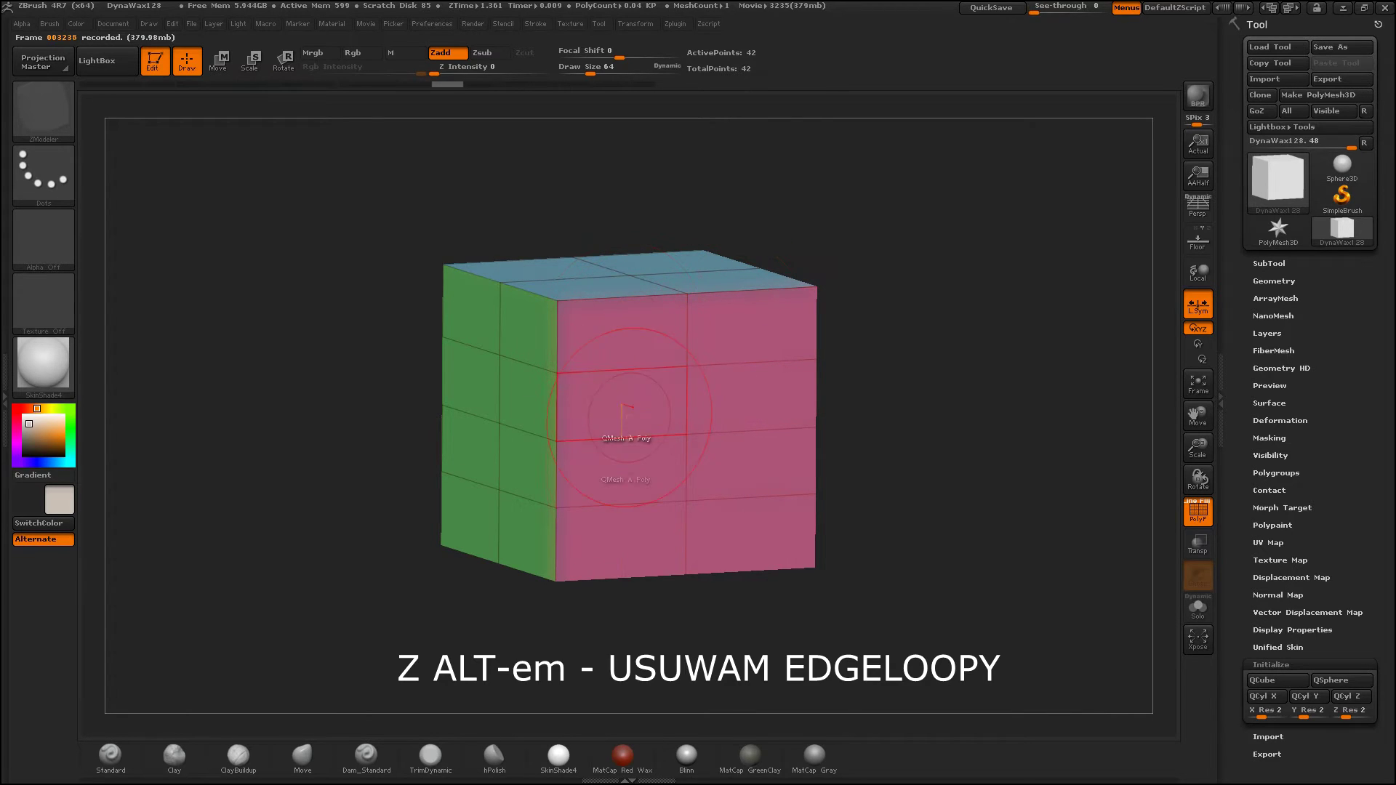
{"action": "left_click", "coordinate": [630, 501], "text": "alt"}
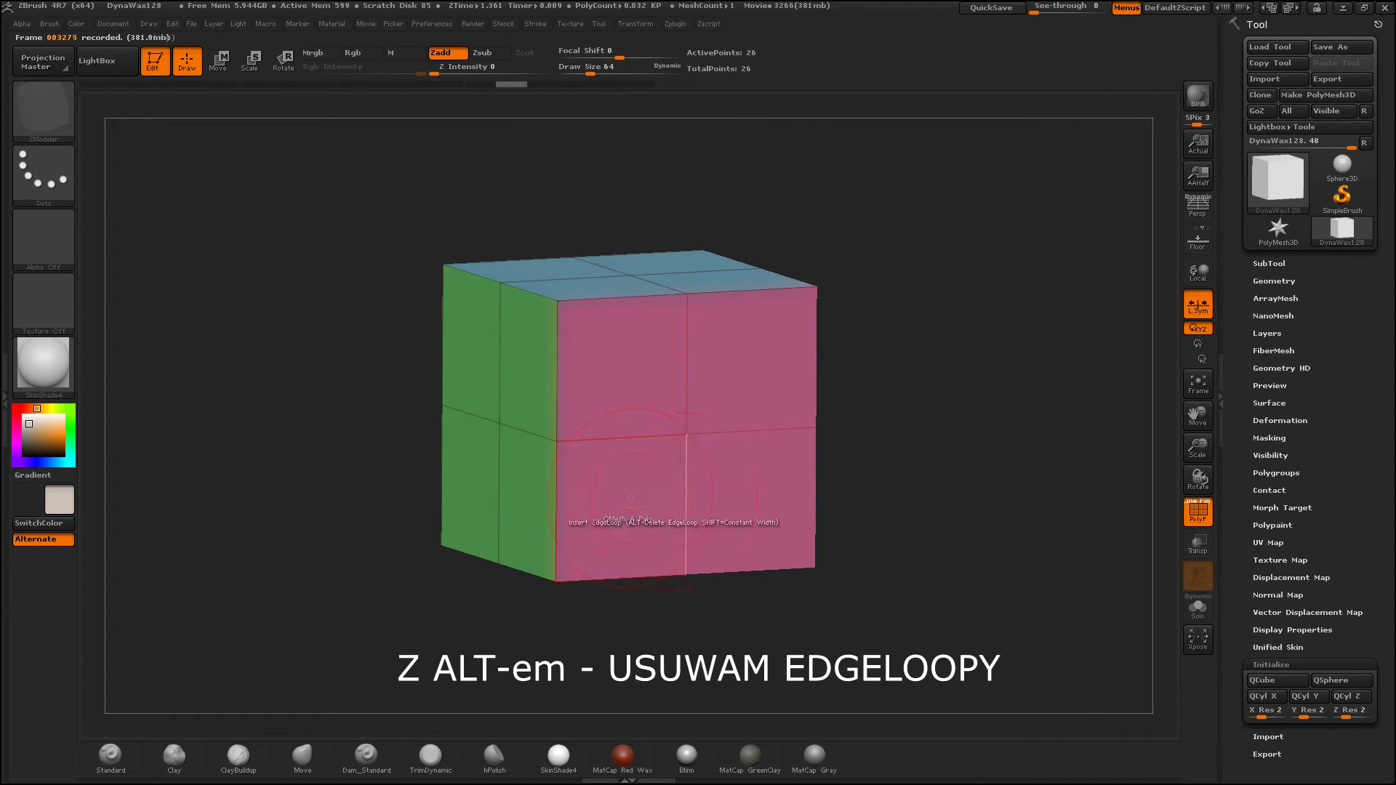
Step: Set the edge action to Bevel, test it on the top and bottom edge loops, then undo
{"action": "key", "text": "space"}
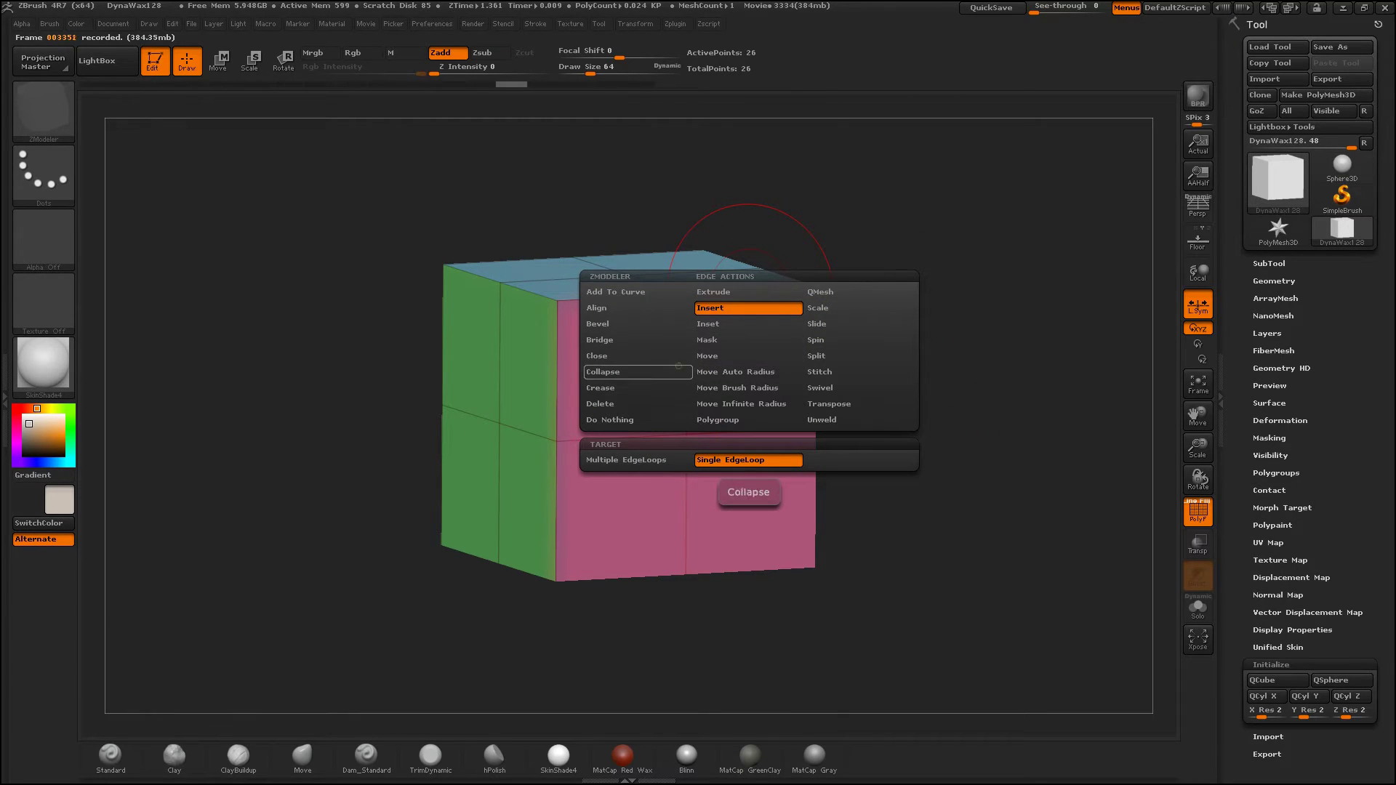
{"action": "left_click", "coordinate": [603, 326]}
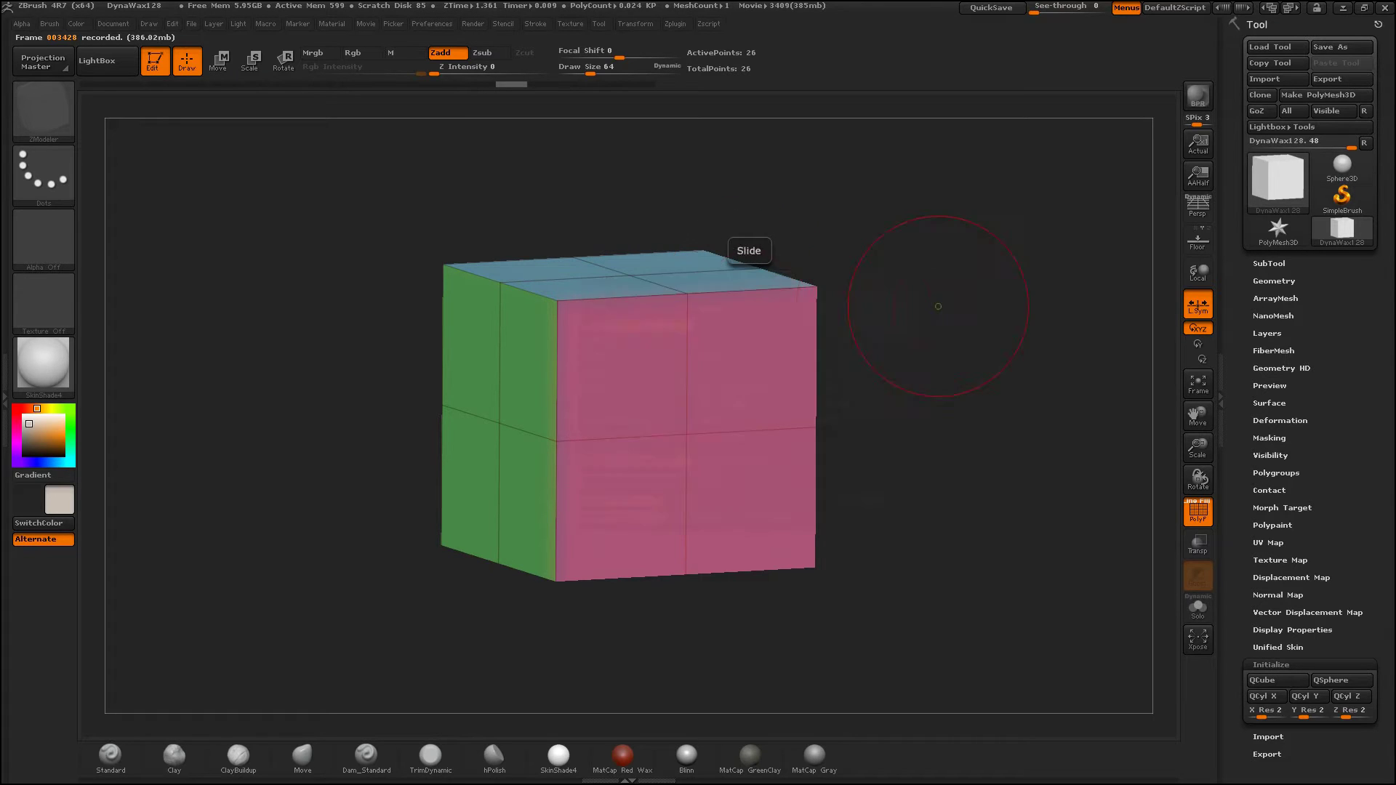
{"action": "left_click_drag", "start_coordinate": [730, 288], "coordinate": [1056, 325]}
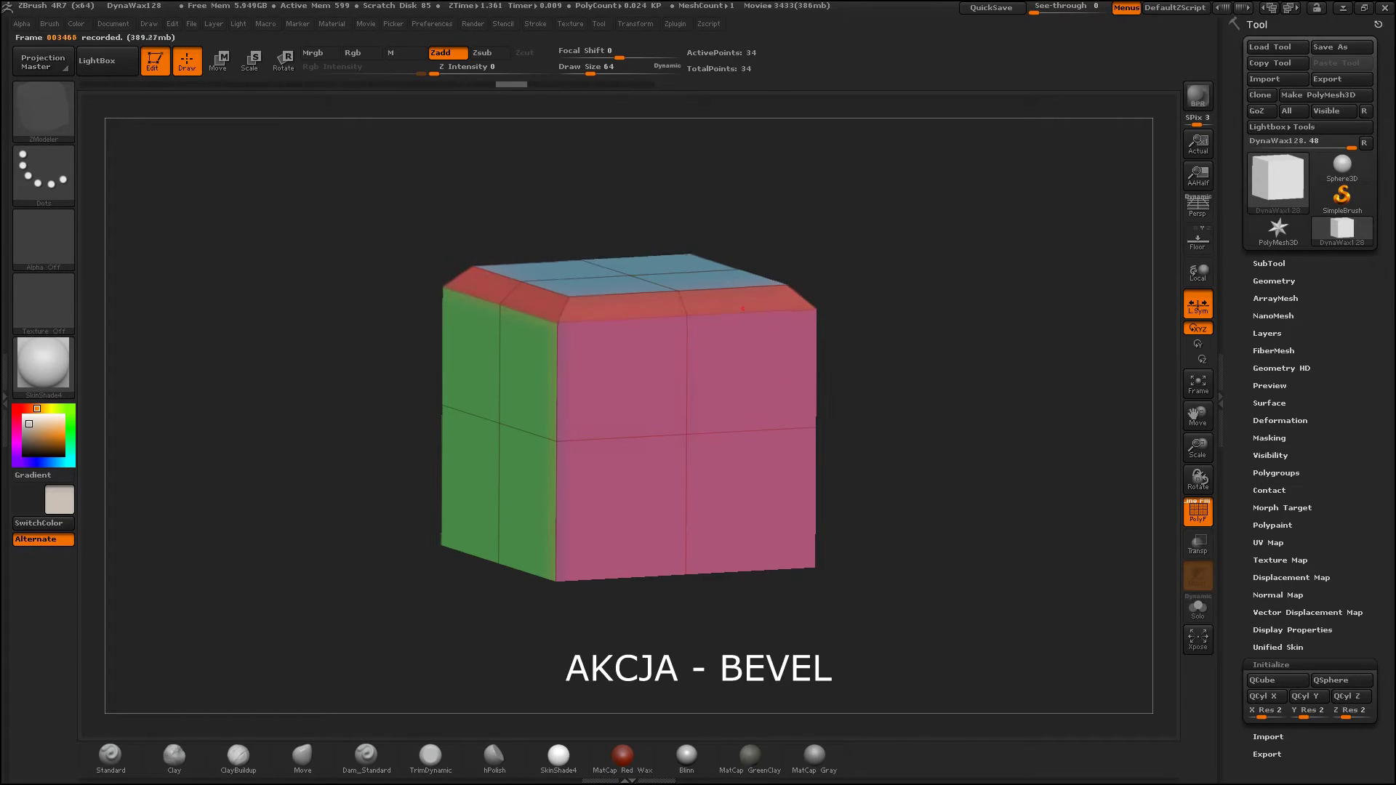
{"action": "left_click_drag", "start_coordinate": [1002, 469], "coordinate": [989, 378]}
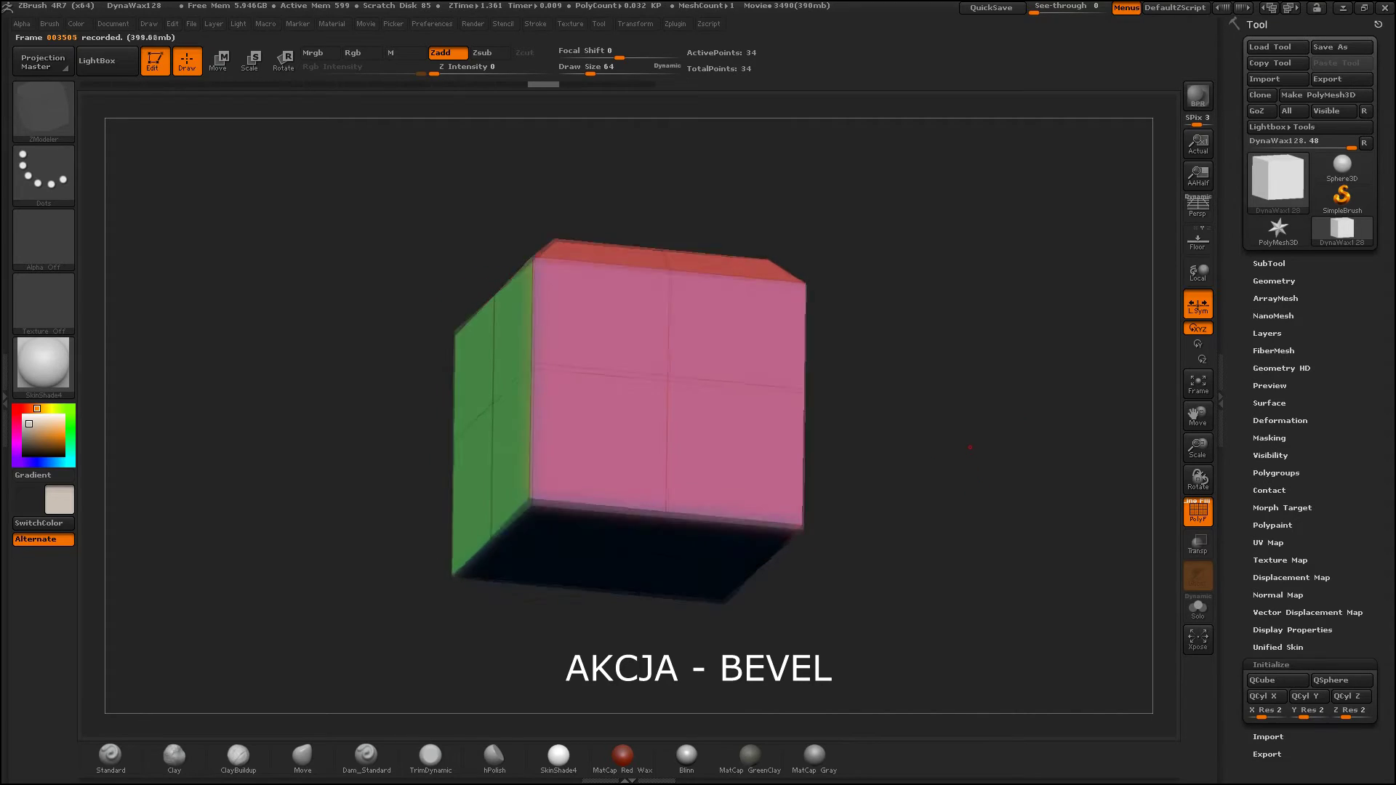
{"action": "left_click_drag", "start_coordinate": [523, 504], "coordinate": [552, 533]}
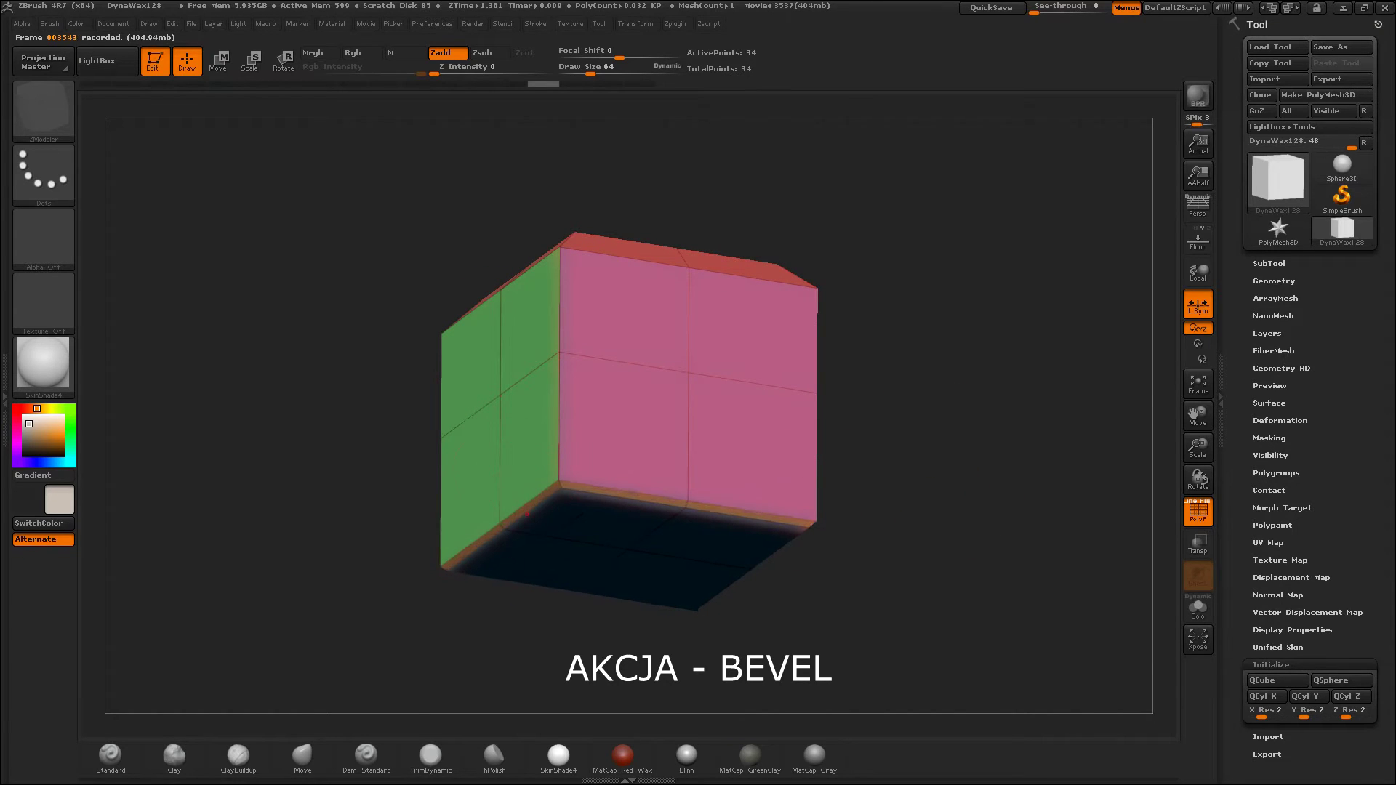
{"action": "mouse_move", "coordinate": [945, 473]}
{"action": "left_mouse_down"}
{"action": "mouse_move", "coordinate": [952, 538]}
{"action": "mouse_move", "coordinate": [981, 554]}
{"action": "mouse_move", "coordinate": [973, 576]}
{"action": "left_mouse_up"}
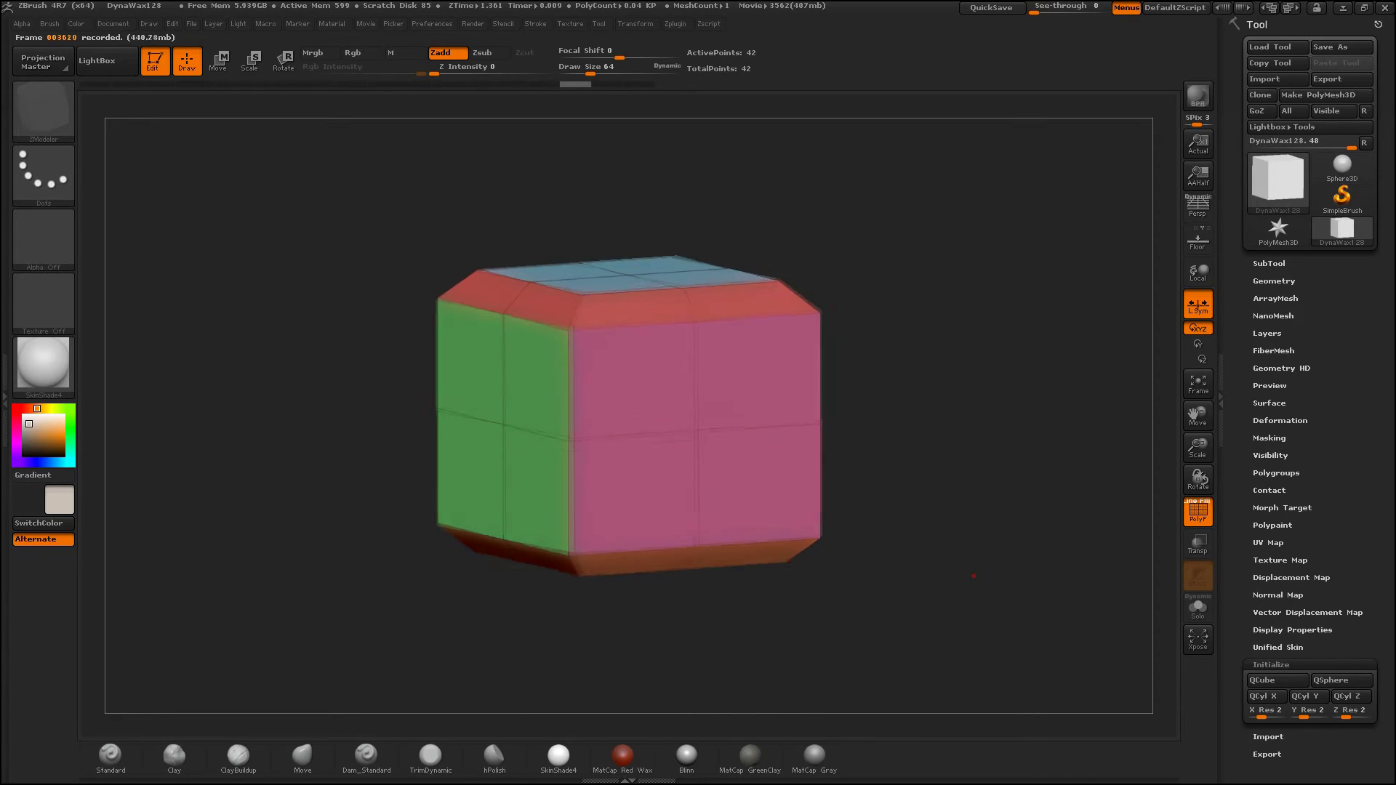
{"action": "key", "text": "ctrl+z"}
{"action": "key", "text": "ctrl+z"}
{"action": "key", "text": "space"}
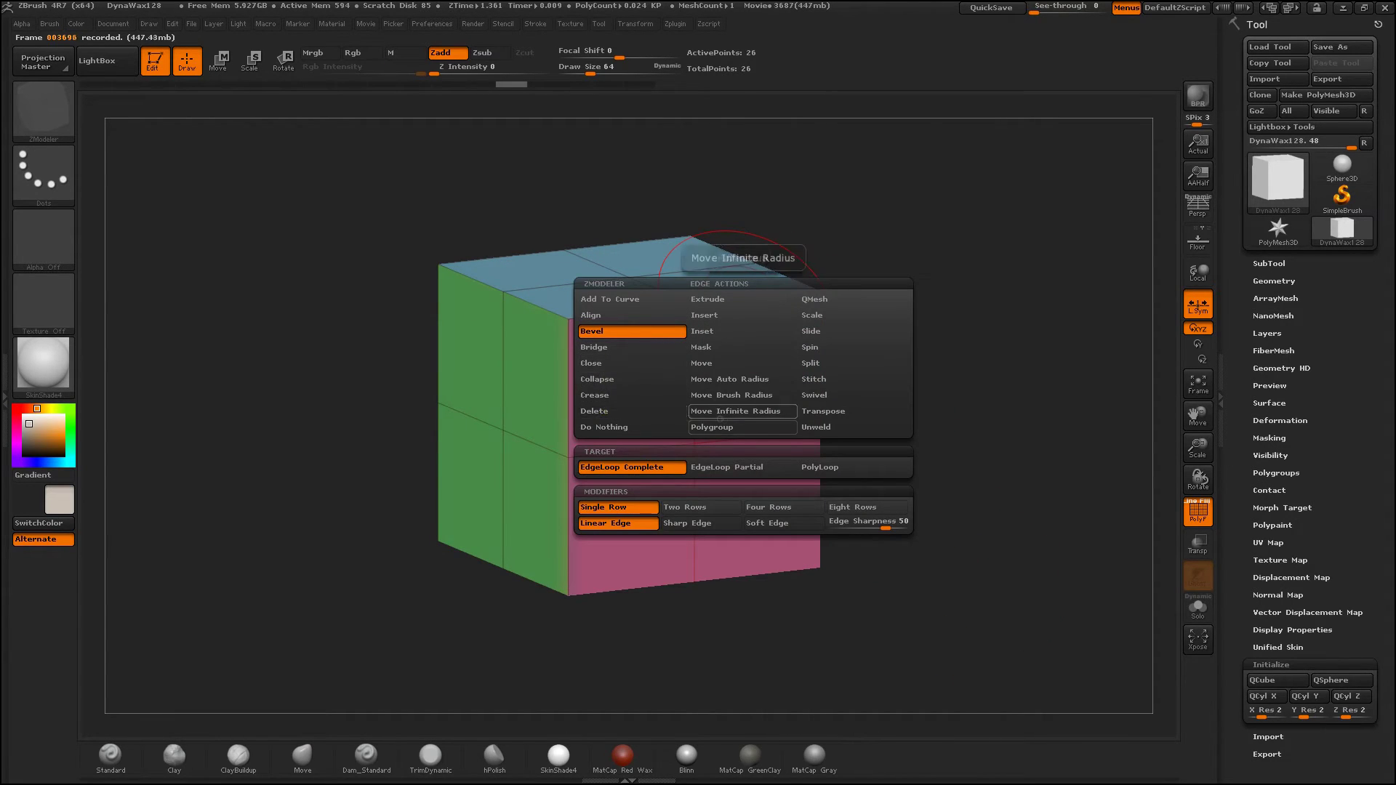
Step: Try the Move edge action on the pink face's top-right edge, undo it, and restore Insert
{"action": "left_click", "coordinate": [741, 363]}
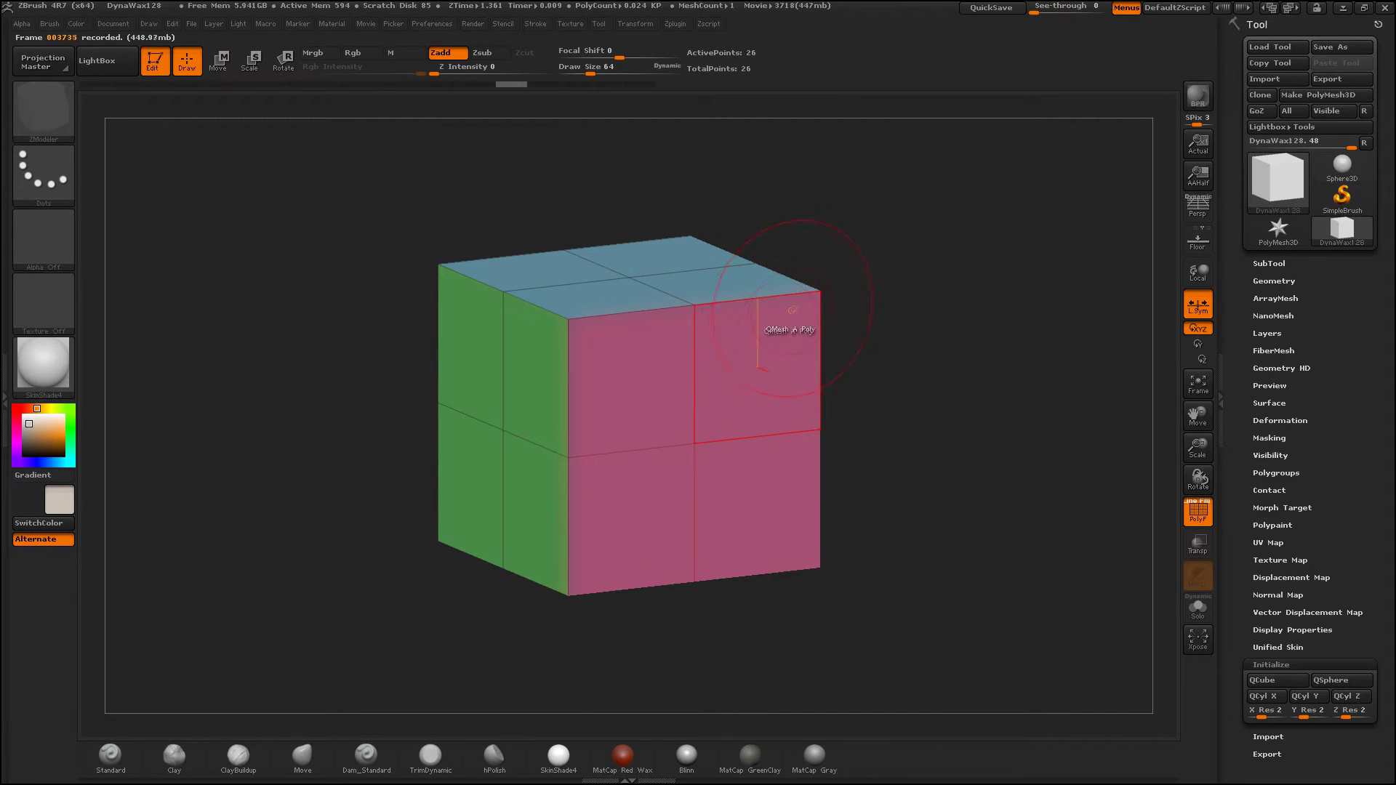
{"action": "mouse_move", "coordinate": [760, 319]}
{"action": "left_mouse_down"}
{"action": "mouse_move", "coordinate": [836, 255]}
{"action": "mouse_move", "coordinate": [947, 542]}
{"action": "left_mouse_up"}
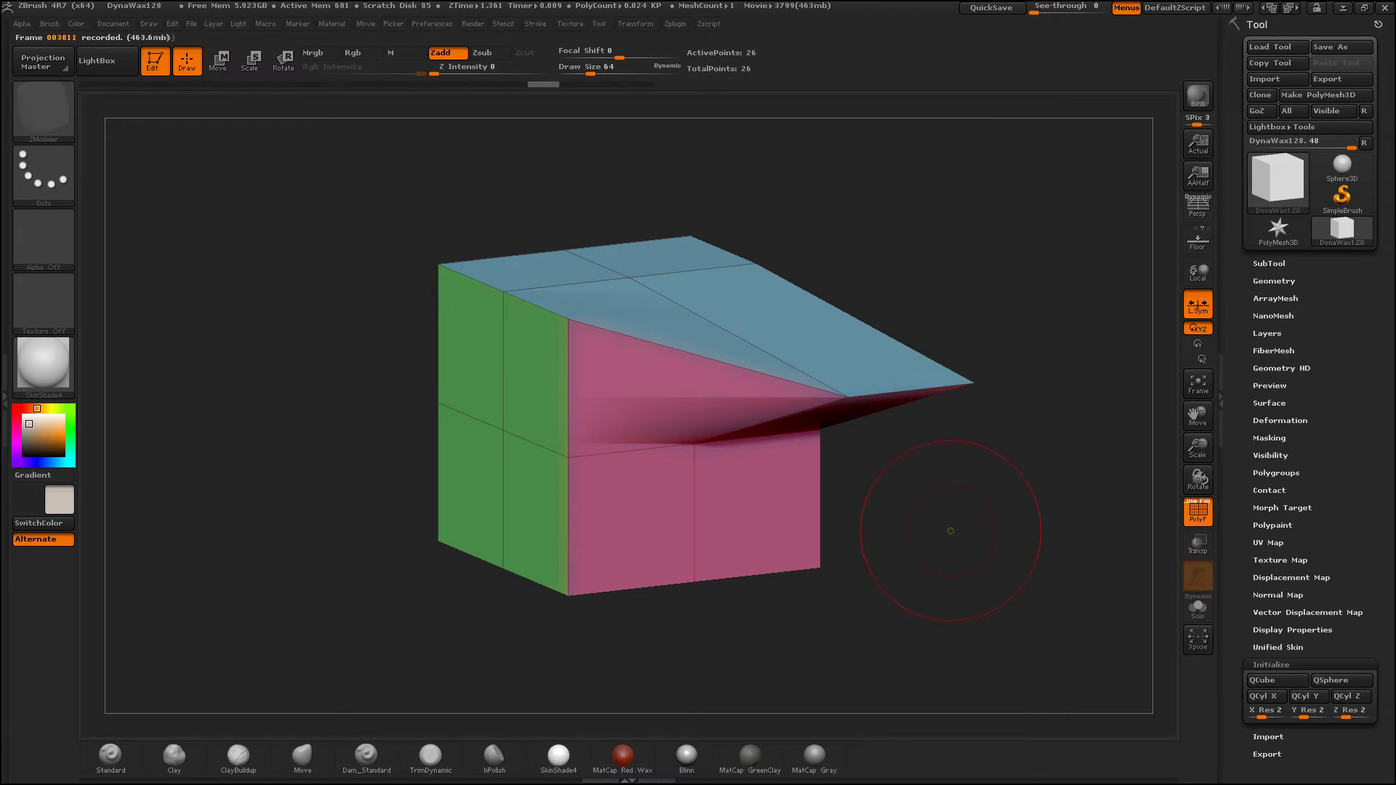
{"action": "key", "text": "ctrl+z"}
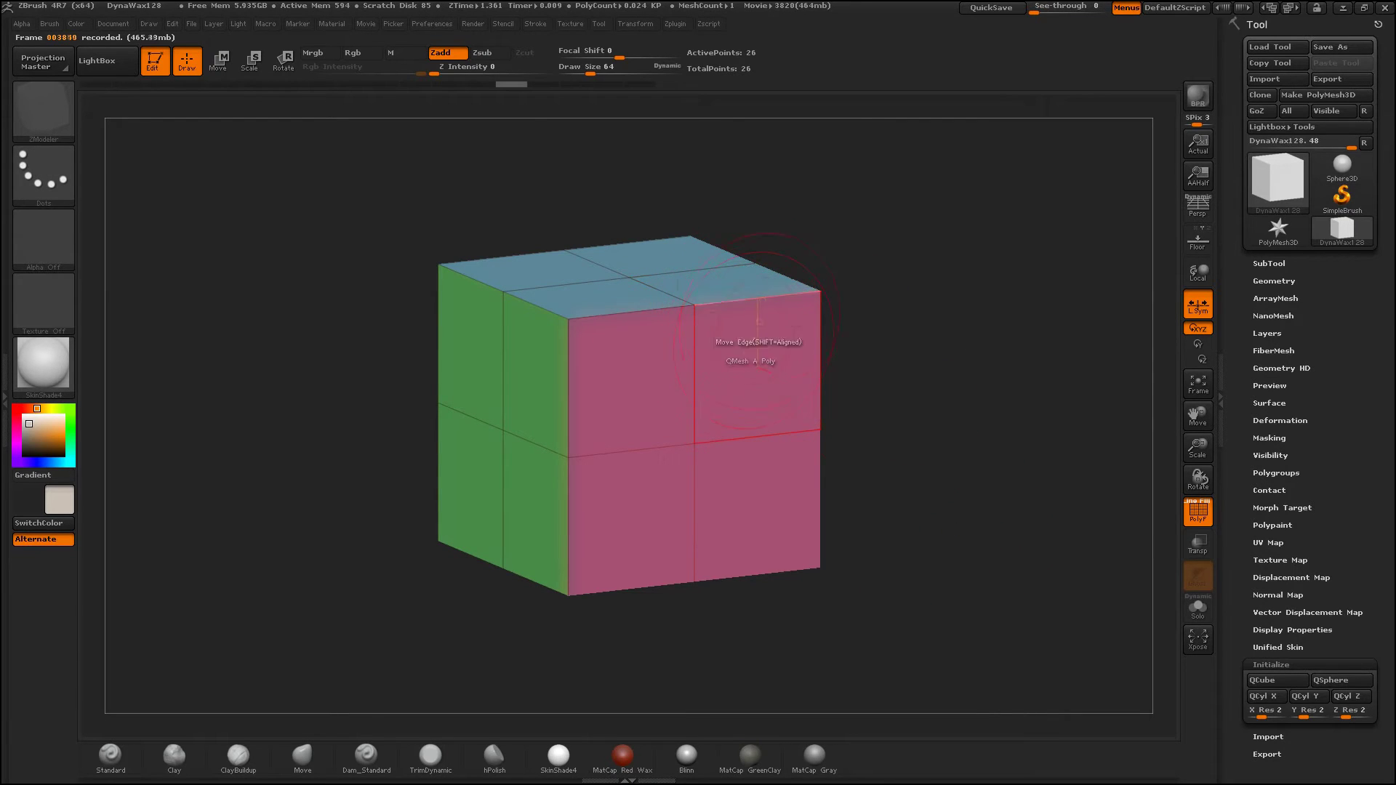
{"action": "key", "text": "space"}
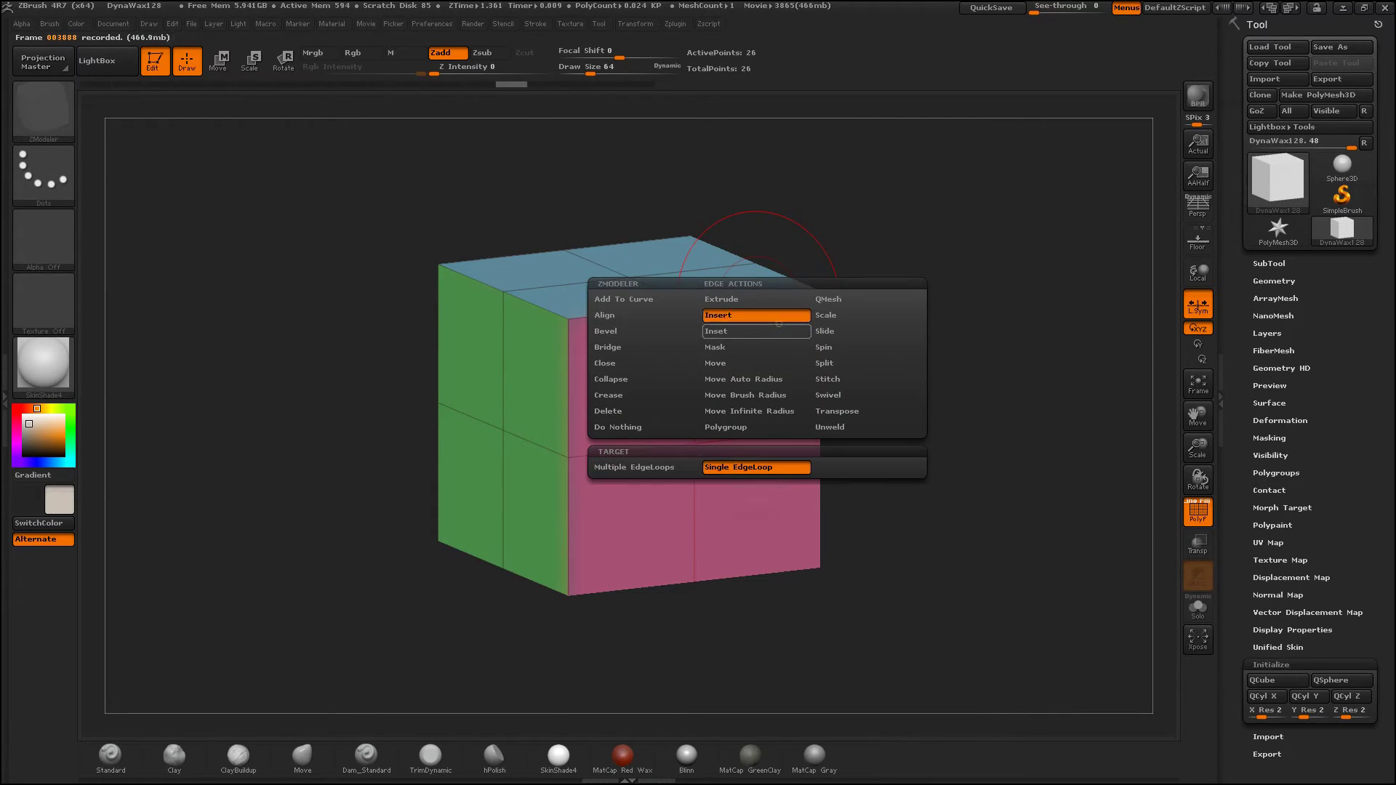
{"action": "left_click", "coordinate": [727, 315]}
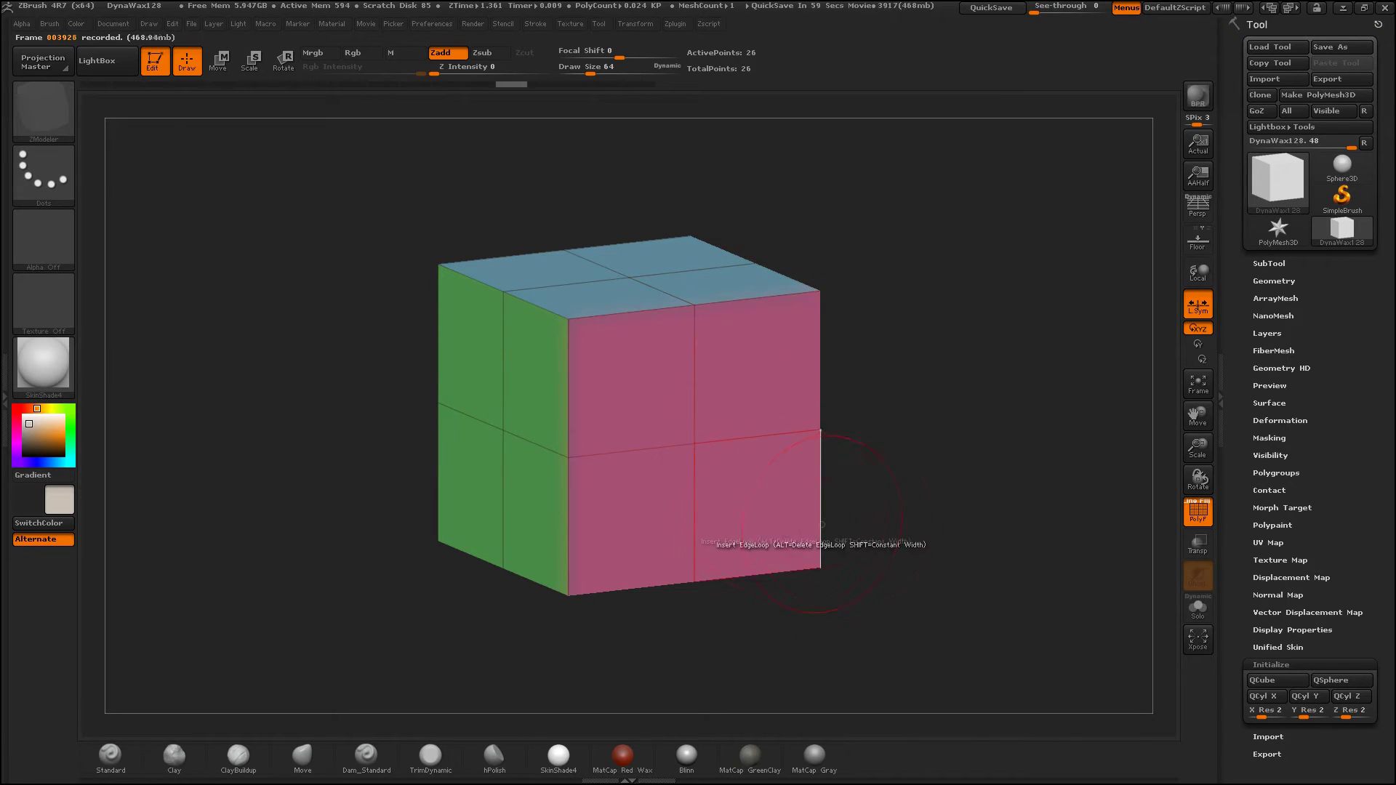
{"action": "key", "text": "space"}
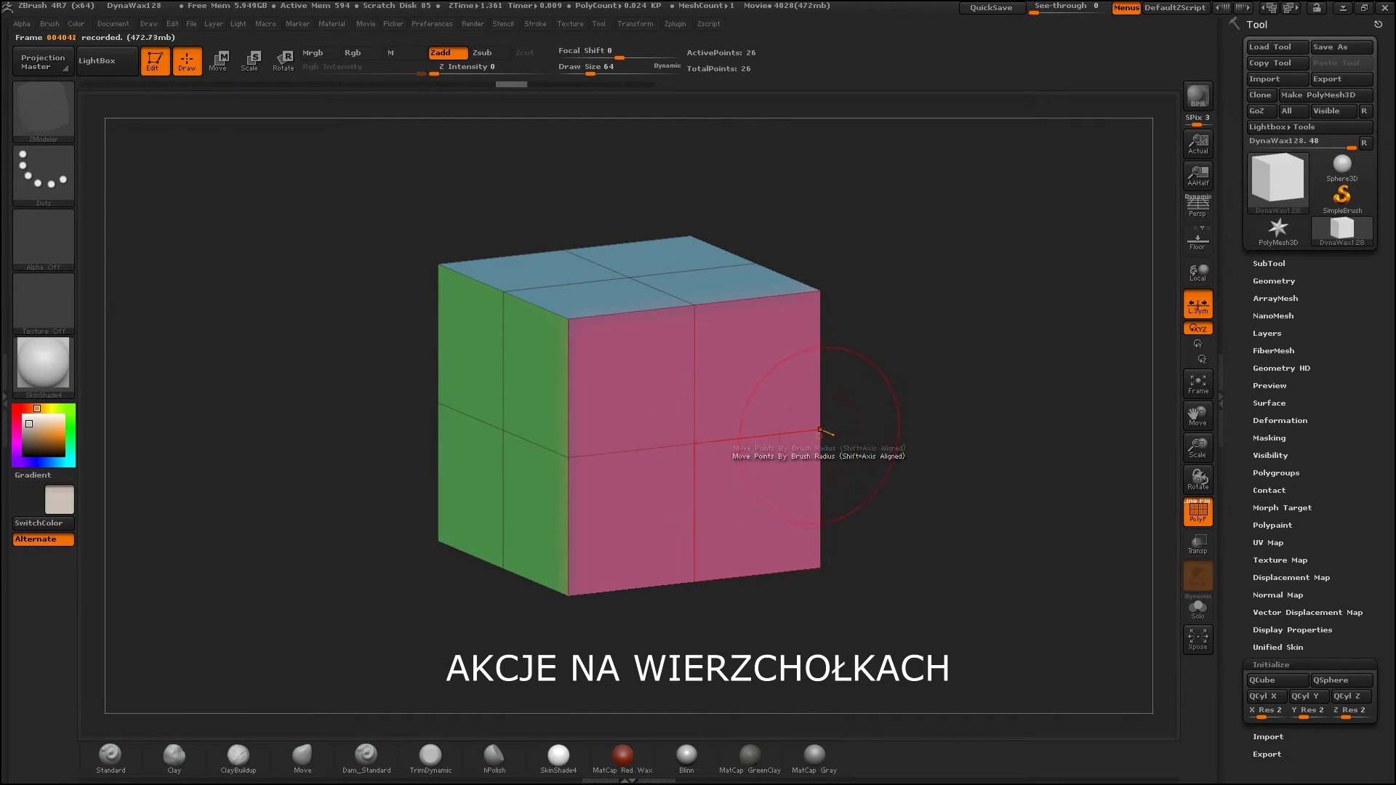
Step: Pull the top-right and bottom-right corner vertices out into spikes, then undo the change
{"action": "left_click_drag", "start_coordinate": [821, 429], "coordinate": [961, 200]}
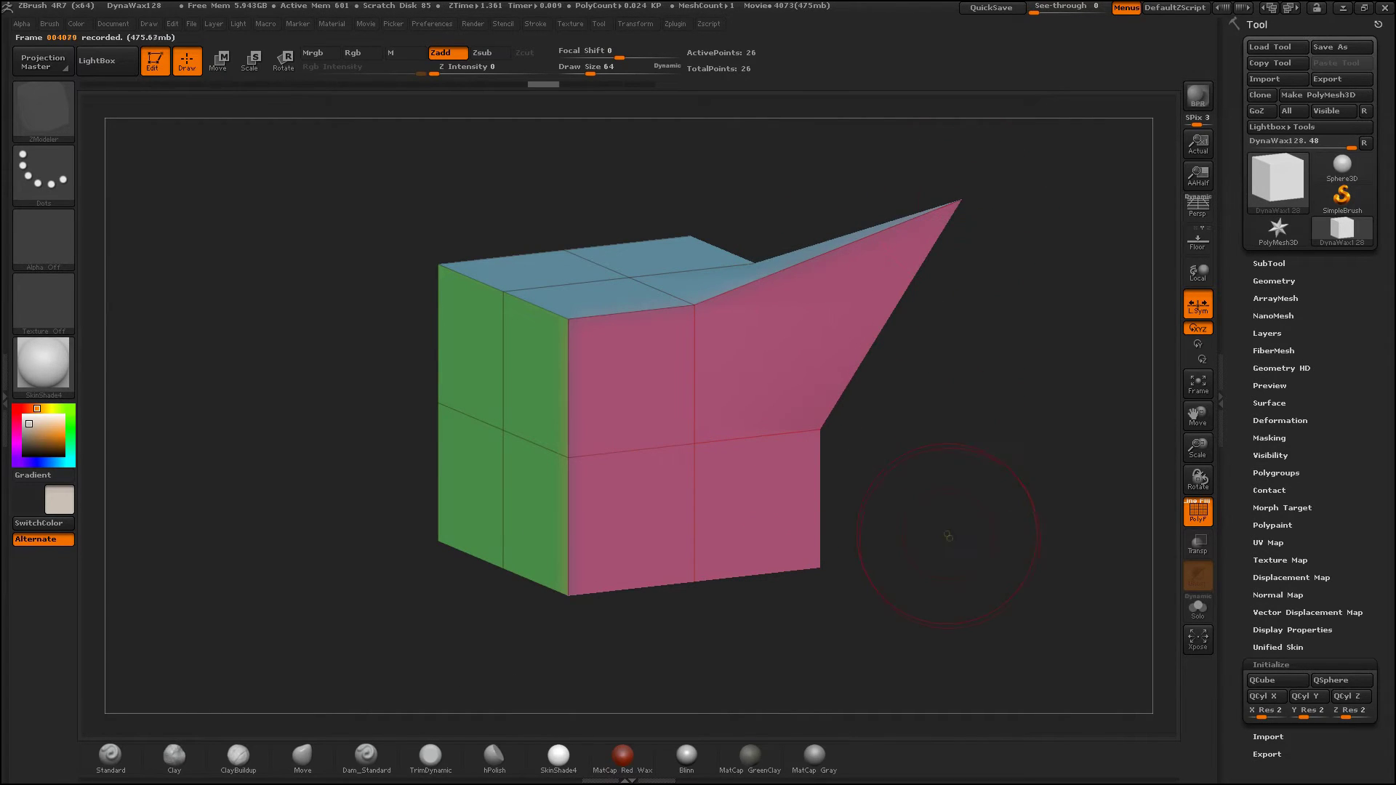
{"action": "left_click_drag", "start_coordinate": [821, 569], "coordinate": [924, 581]}
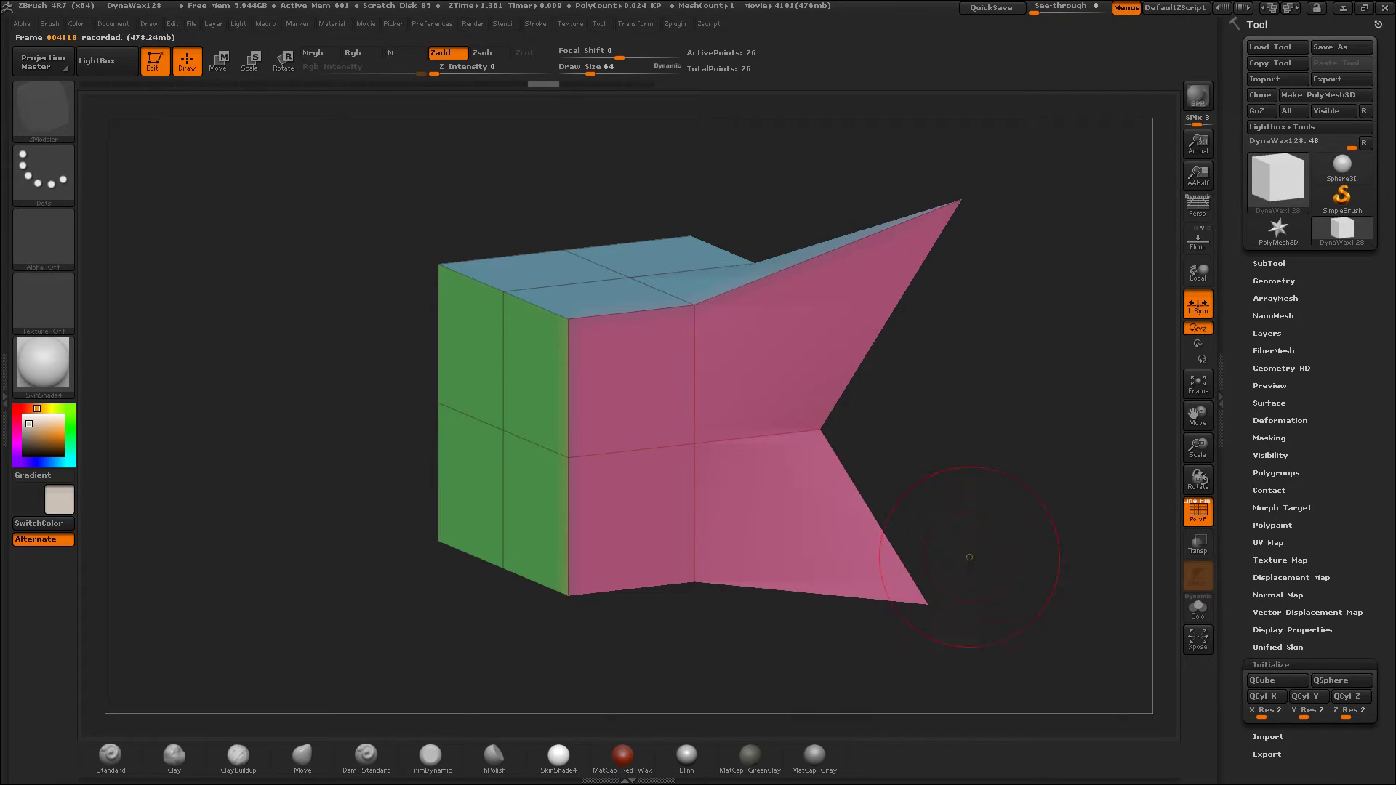
{"action": "key", "text": "ctrl+z"}
{"action": "key", "text": "ctrl+z"}
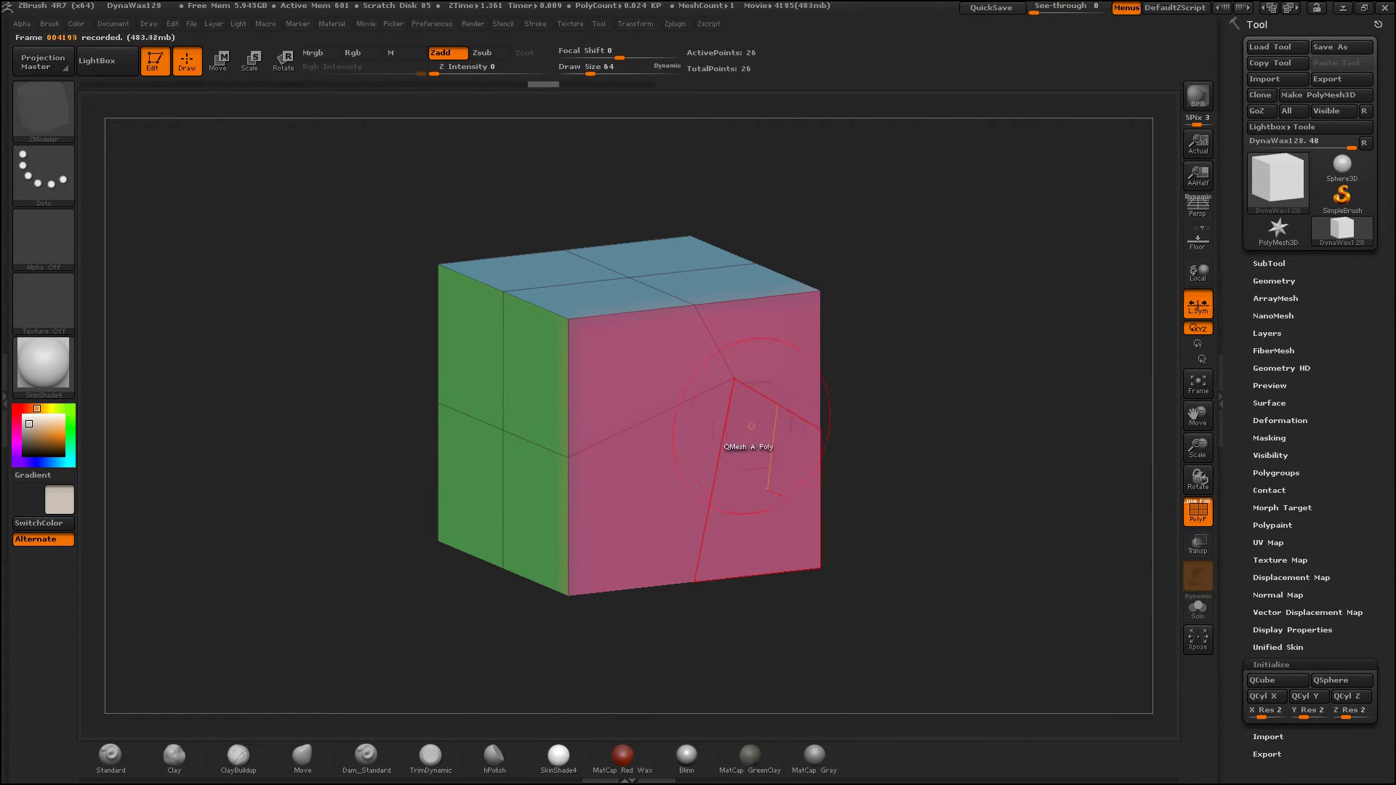
{"action": "key", "text": "space"}
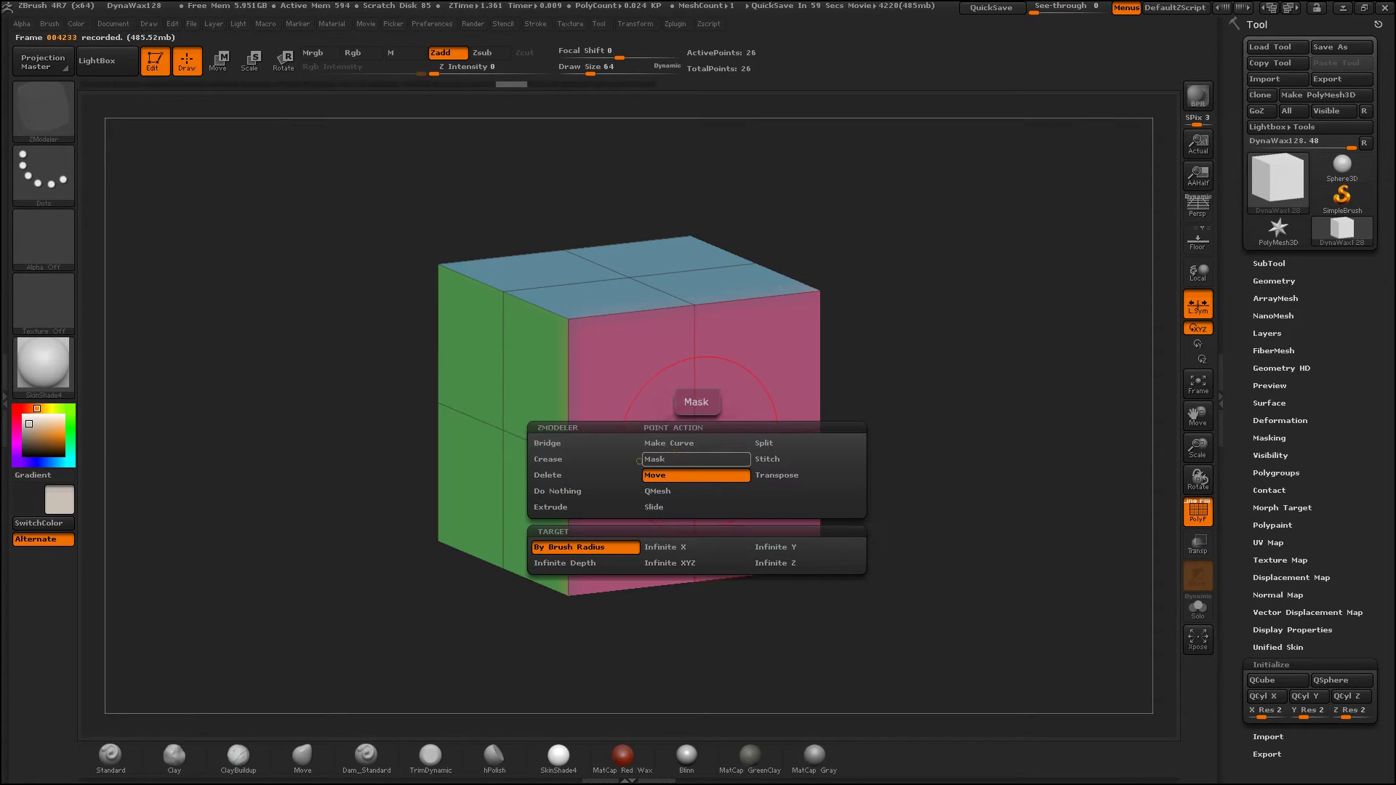
Step: Split a vertex into an octagon on the pink face, repeating it on the top and another pink face
{"action": "left_click", "coordinate": [771, 443]}
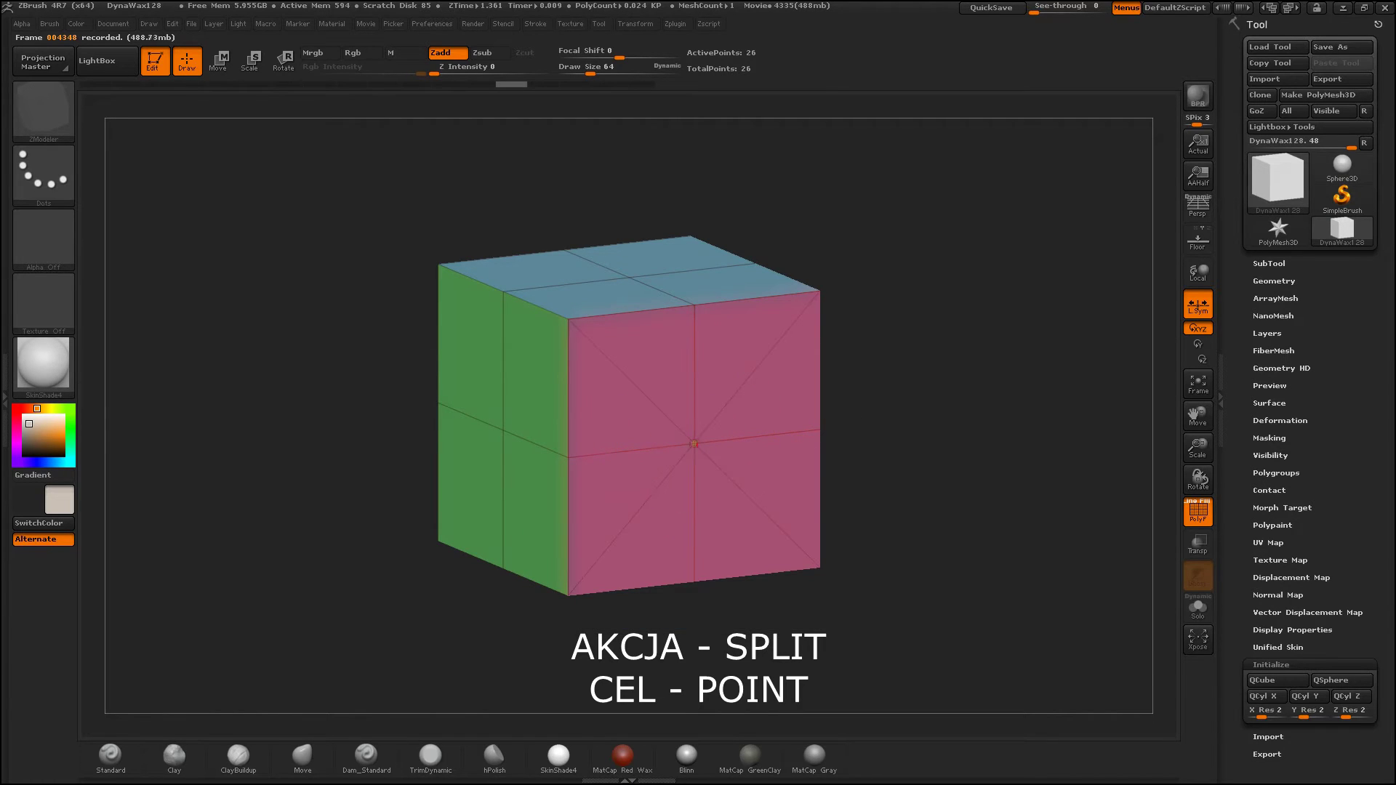
{"action": "left_click_drag", "start_coordinate": [694, 443], "coordinate": [740, 507]}
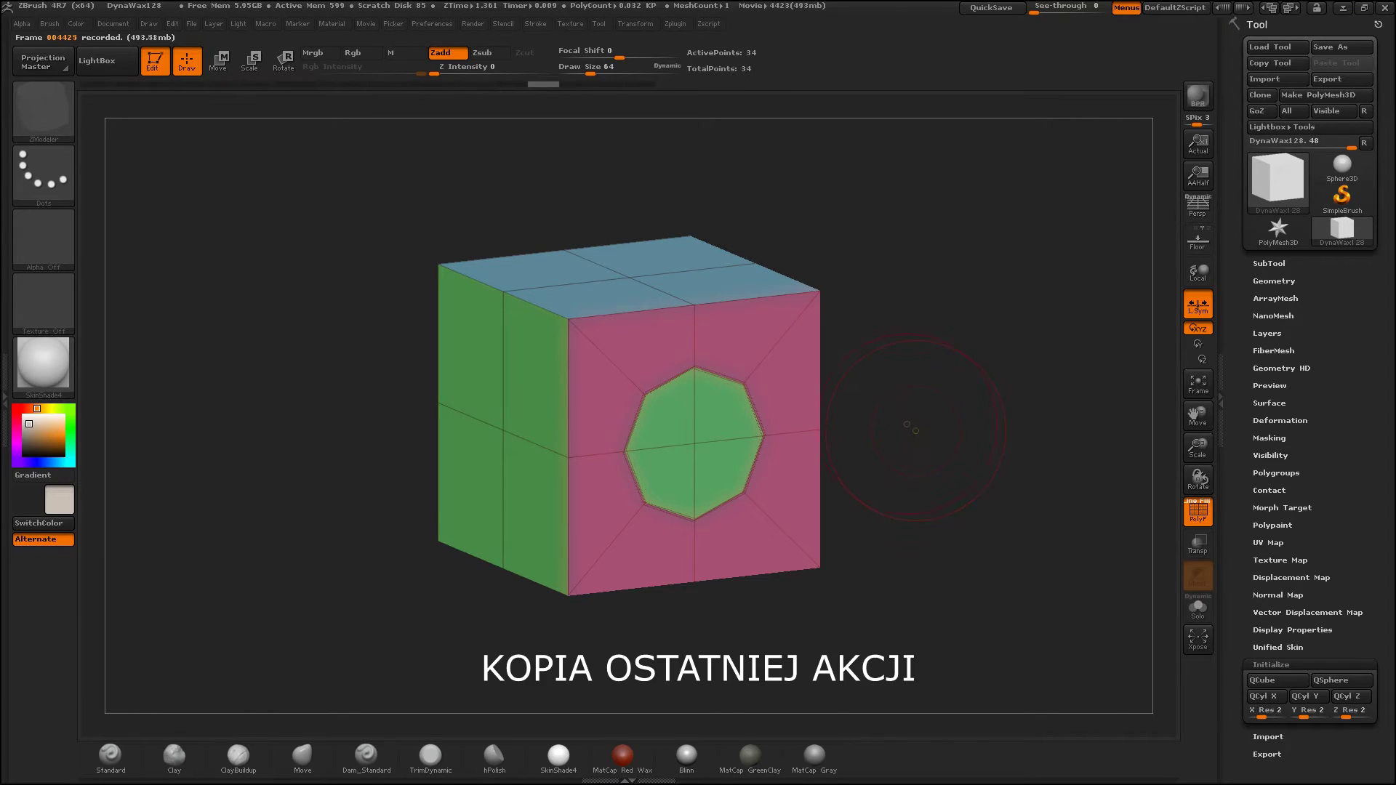
{"action": "double_click", "coordinate": [672, 290]}
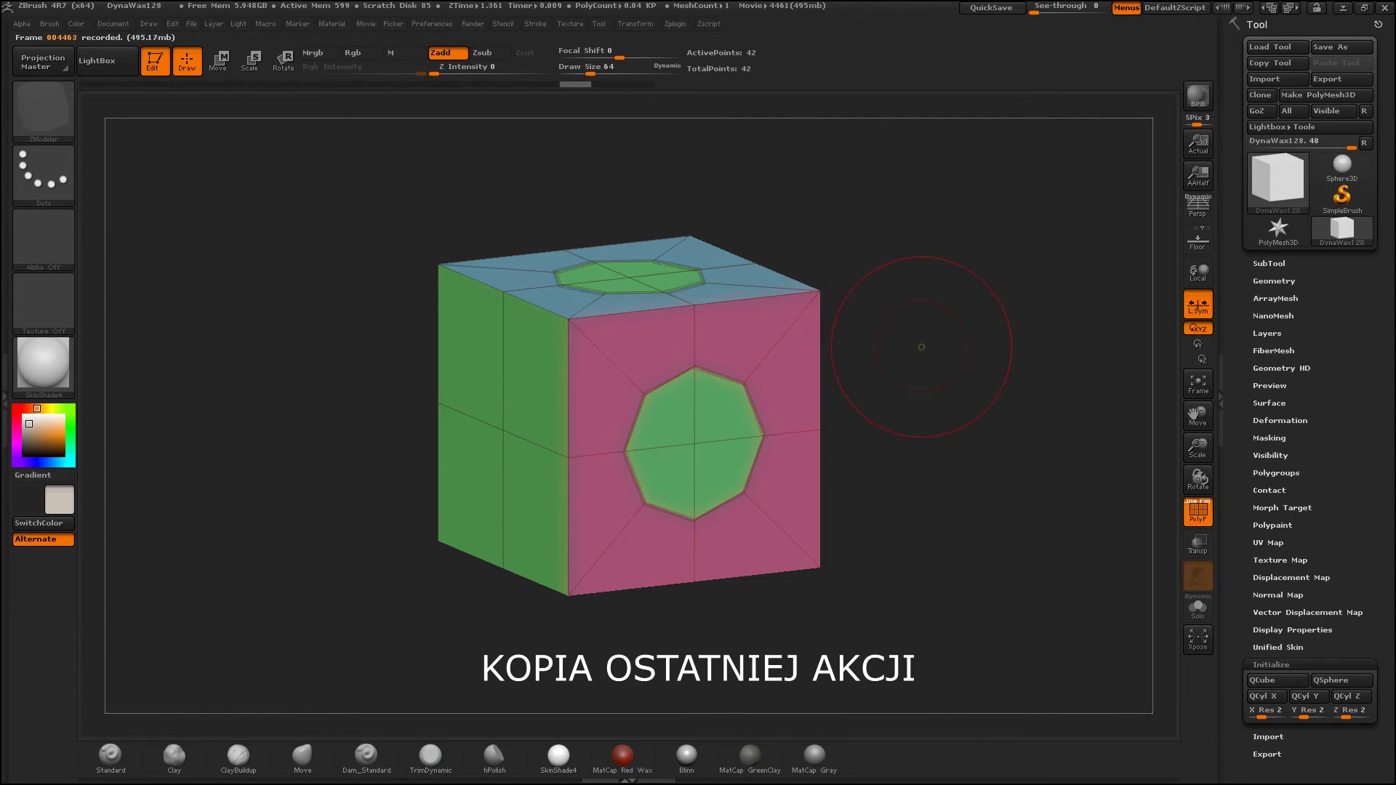
{"action": "left_click_drag", "start_coordinate": [921, 347], "coordinate": [582, 385]}
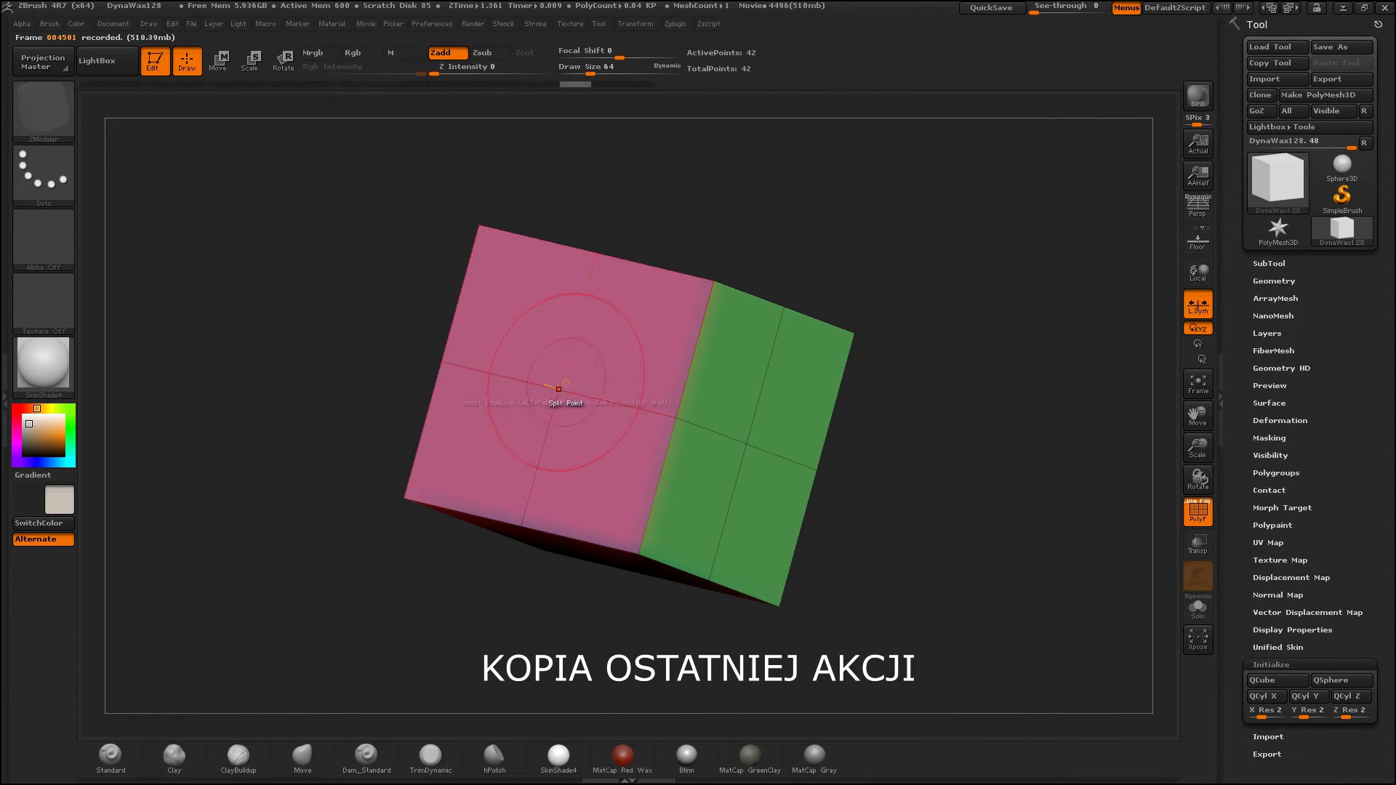
{"action": "double_click", "coordinate": [559, 389]}
{"action": "mouse_move", "coordinate": [829, 440]}
{"action": "left_mouse_down"}
{"action": "mouse_move", "coordinate": [900, 471]}
{"action": "mouse_move", "coordinate": [868, 479]}
{"action": "left_mouse_up"}
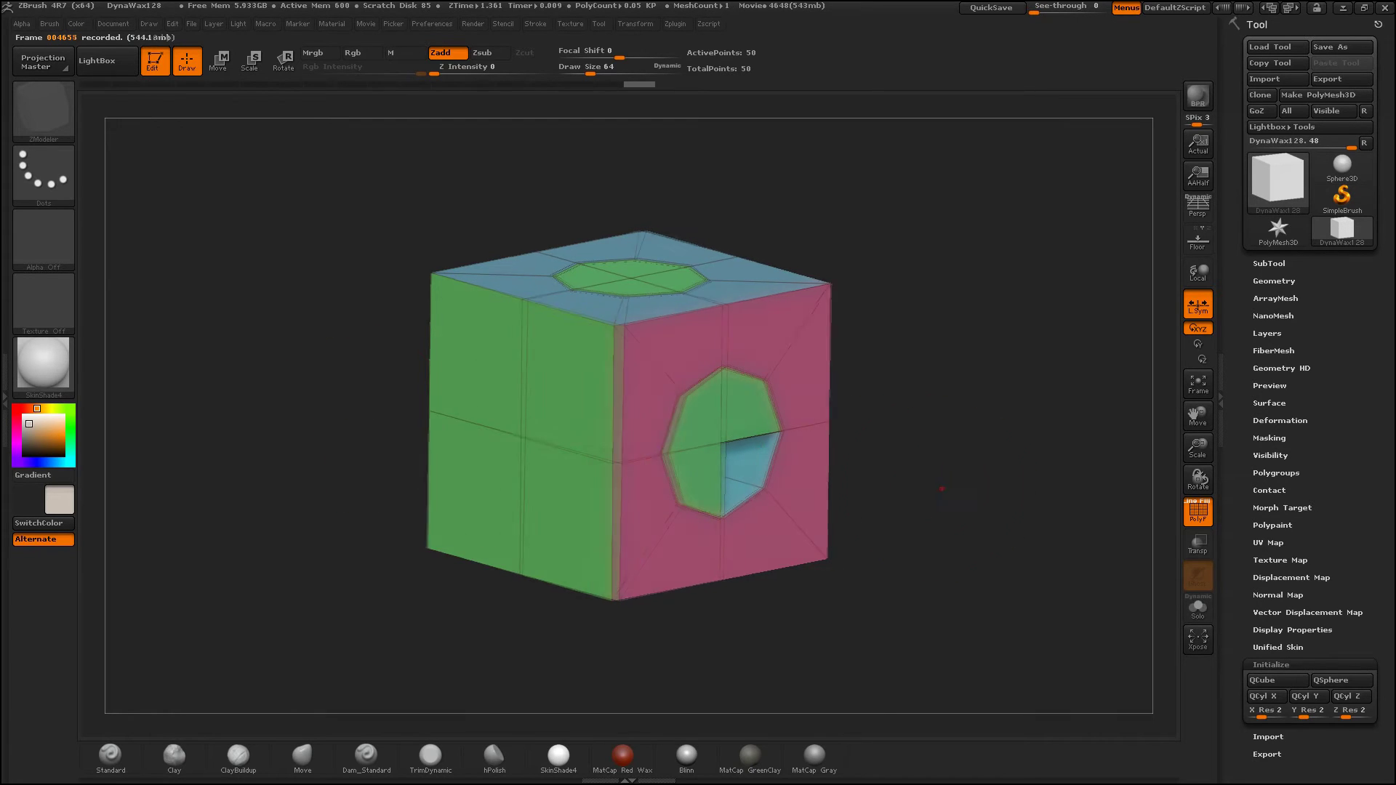
Step: QMesh-push the front octagon through the cube twice, undoing each hole to keep it flat
{"action": "left_click_drag", "start_coordinate": [340, 415], "coordinate": [892, 472]}
{"action": "left_click_drag", "start_coordinate": [639, 449], "coordinate": [834, 438]}
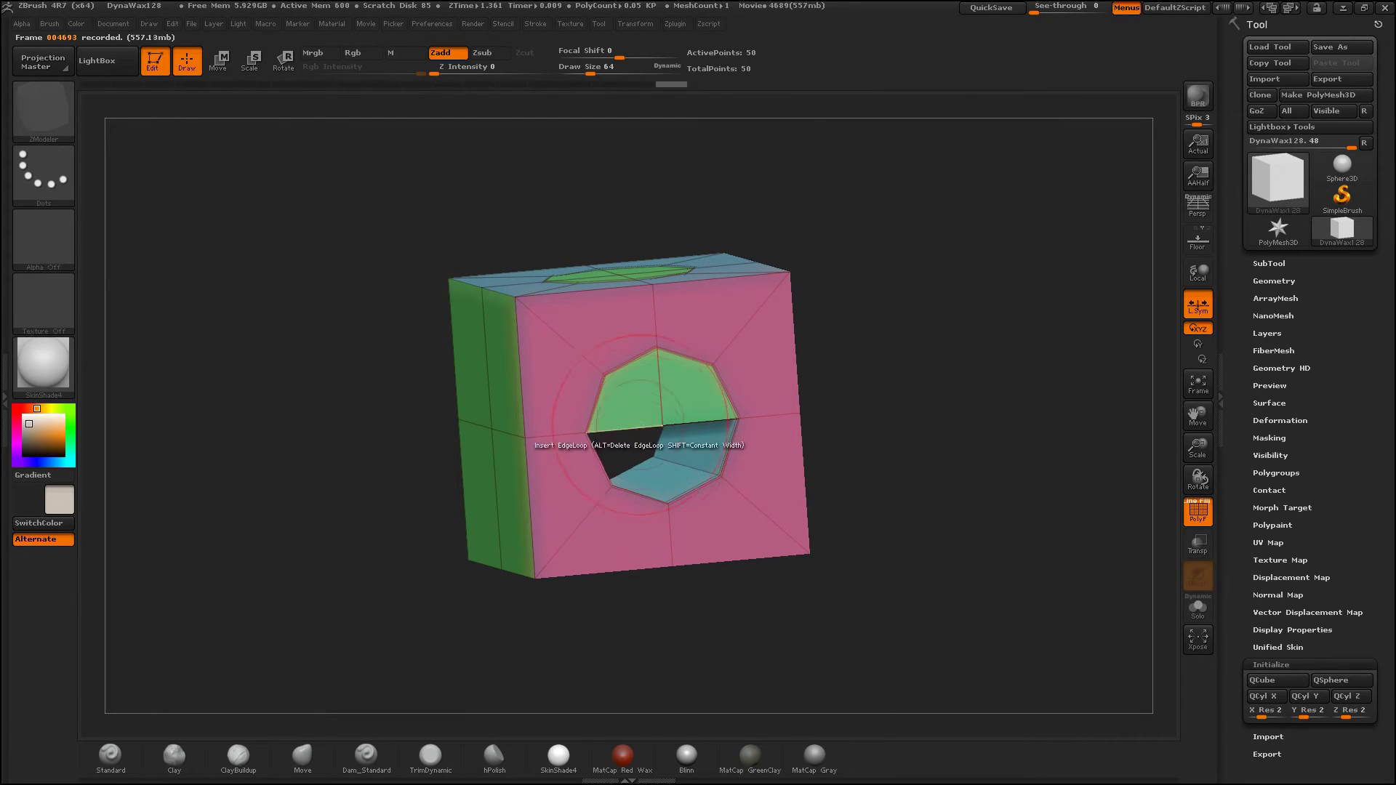
{"action": "left_click_drag", "start_coordinate": [961, 466], "coordinate": [963, 484]}
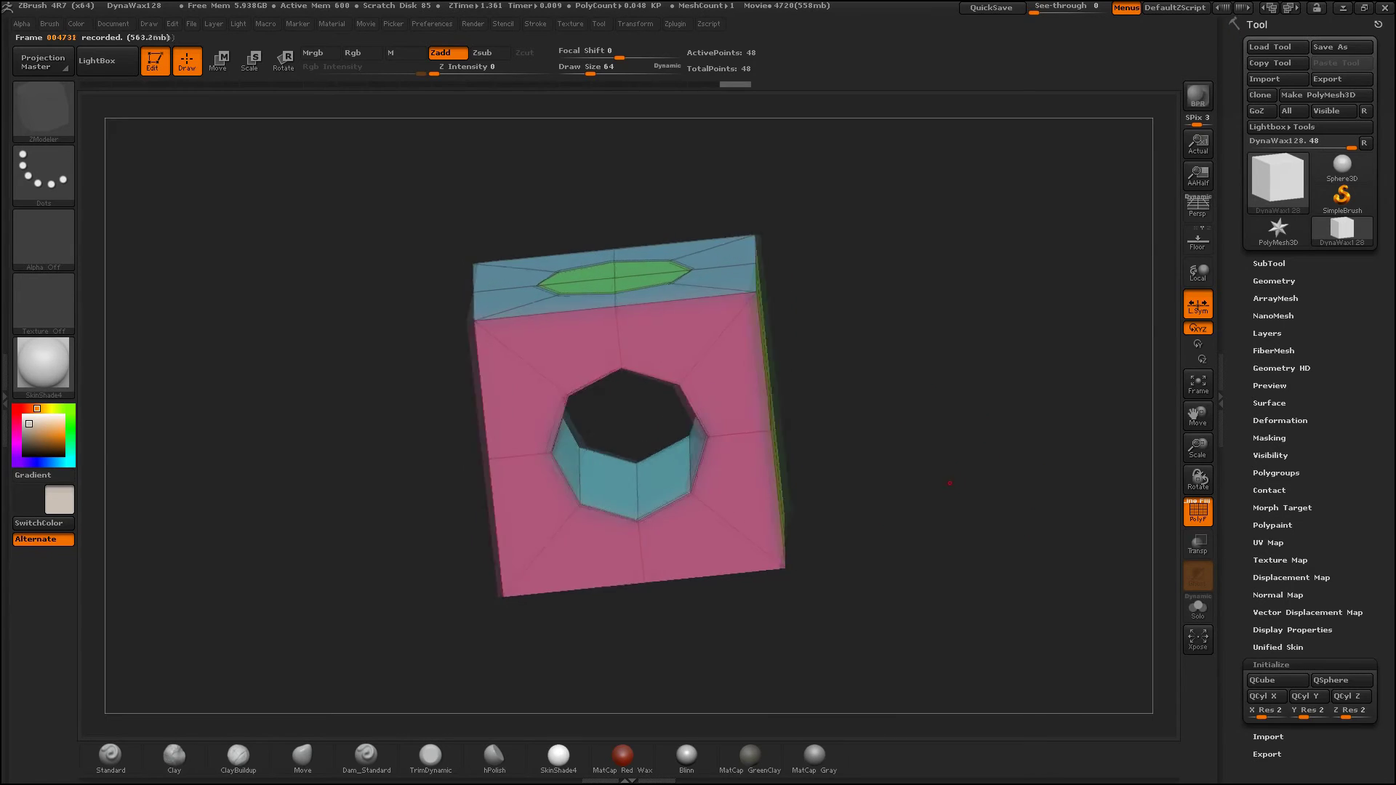
{"action": "key", "text": "ctrl+z"}
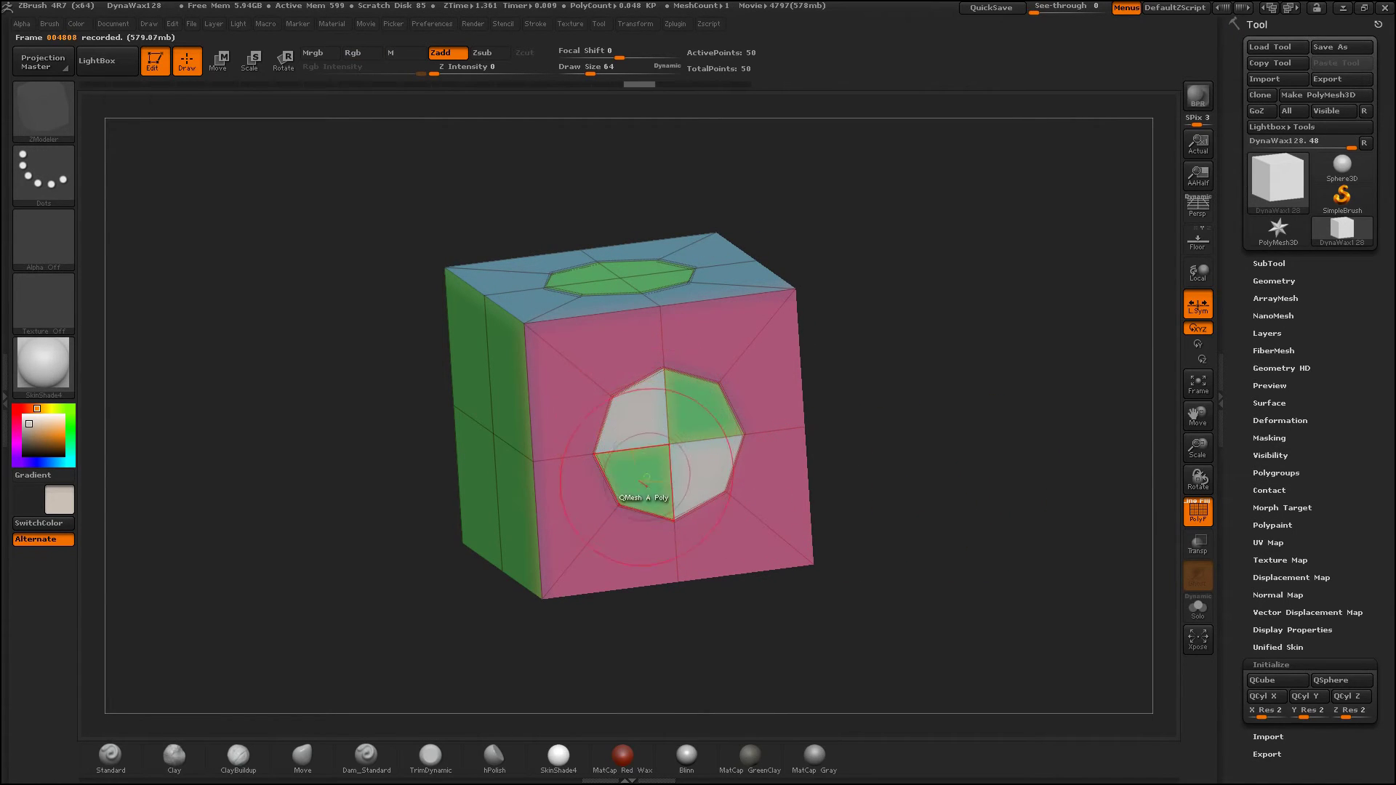
{"action": "left_click_drag", "start_coordinate": [943, 557], "coordinate": [989, 556]}
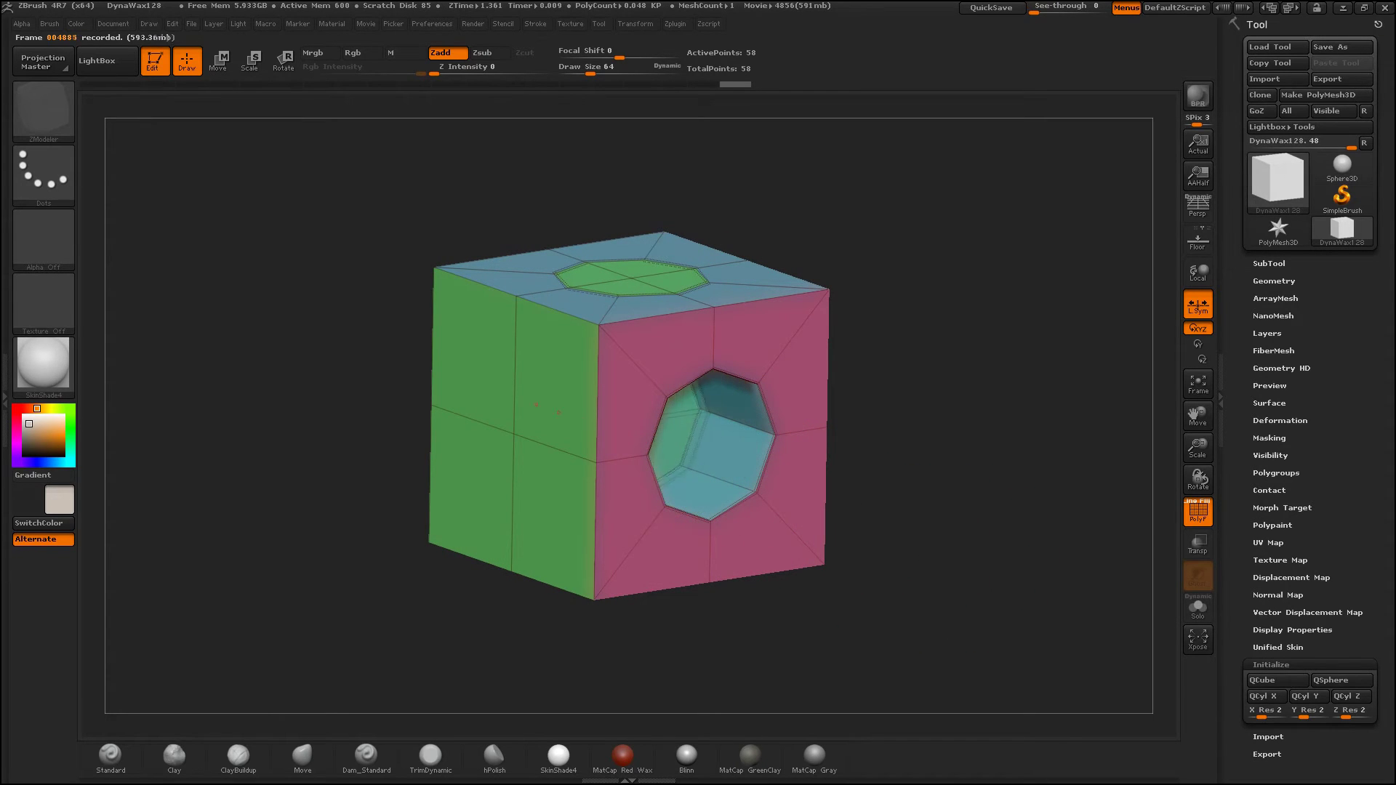
{"action": "mouse_move", "coordinate": [827, 492]}
{"action": "left_mouse_down"}
{"action": "mouse_move", "coordinate": [935, 499]}
{"action": "mouse_move", "coordinate": [820, 446]}
{"action": "left_mouse_up"}
{"action": "left_click_drag", "start_coordinate": [704, 458], "coordinate": [615, 430]}
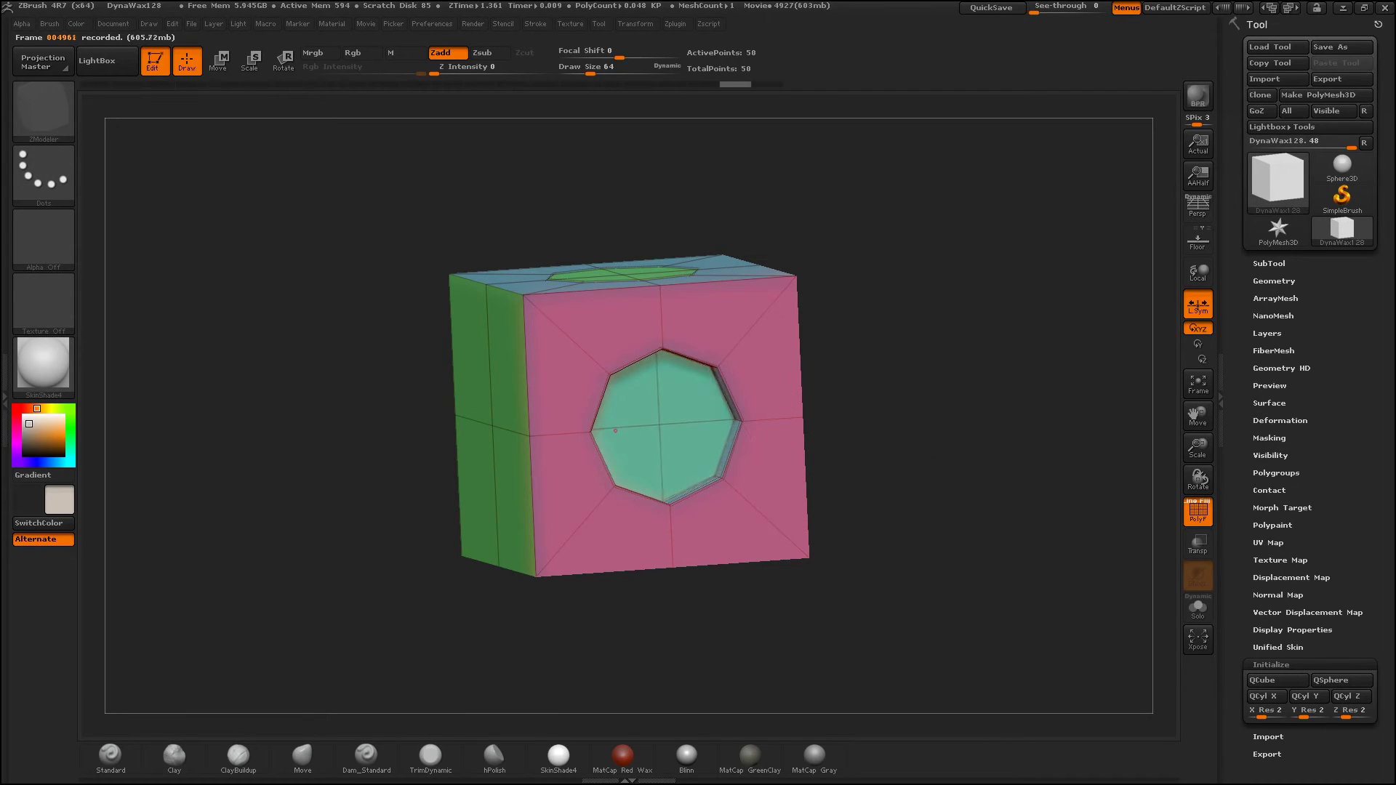
{"action": "left_click_drag", "start_coordinate": [348, 362], "coordinate": [152, 322]}
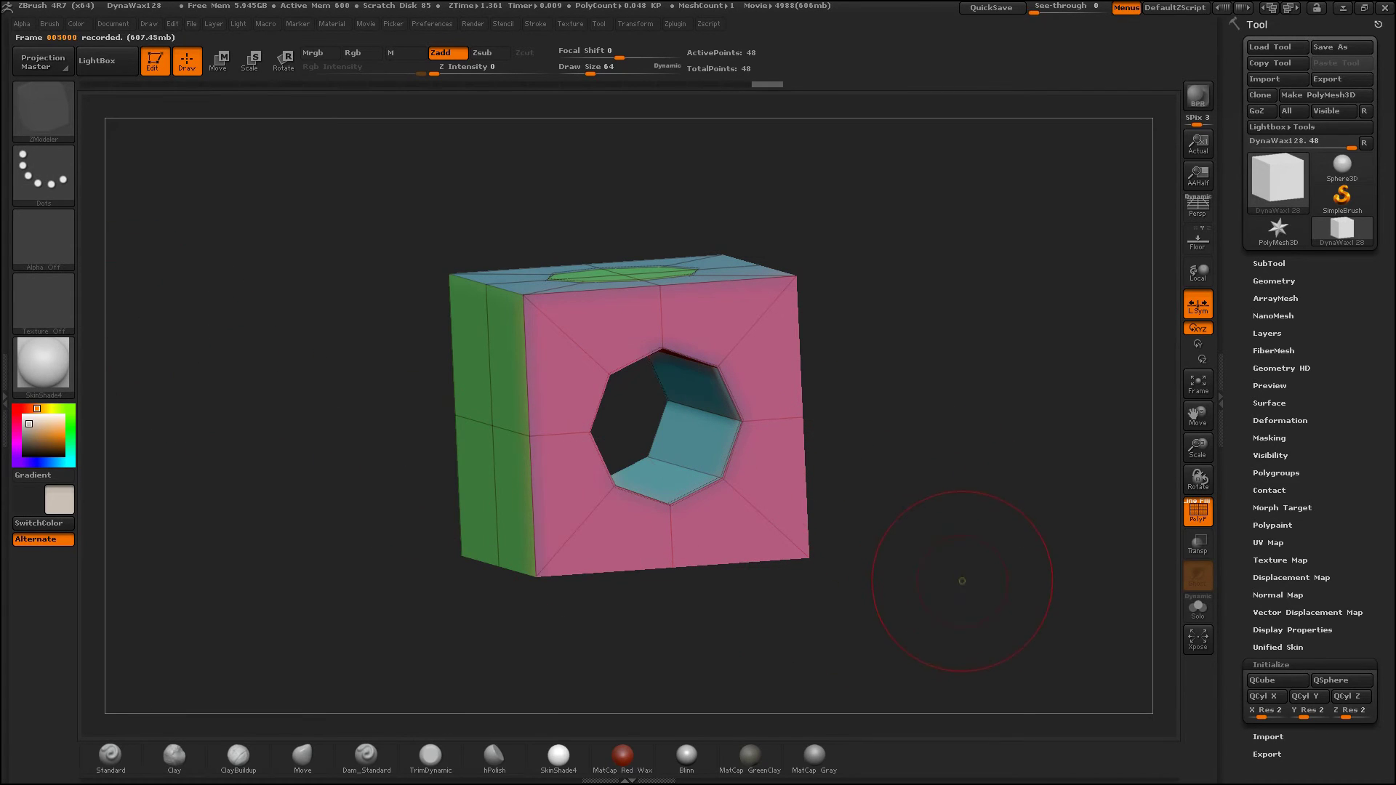
{"action": "key", "text": "ctrl+z"}
{"action": "key", "text": "ctrl+z"}
{"action": "key", "text": "ctrl+z"}
{"action": "key", "text": "ctrl+z"}
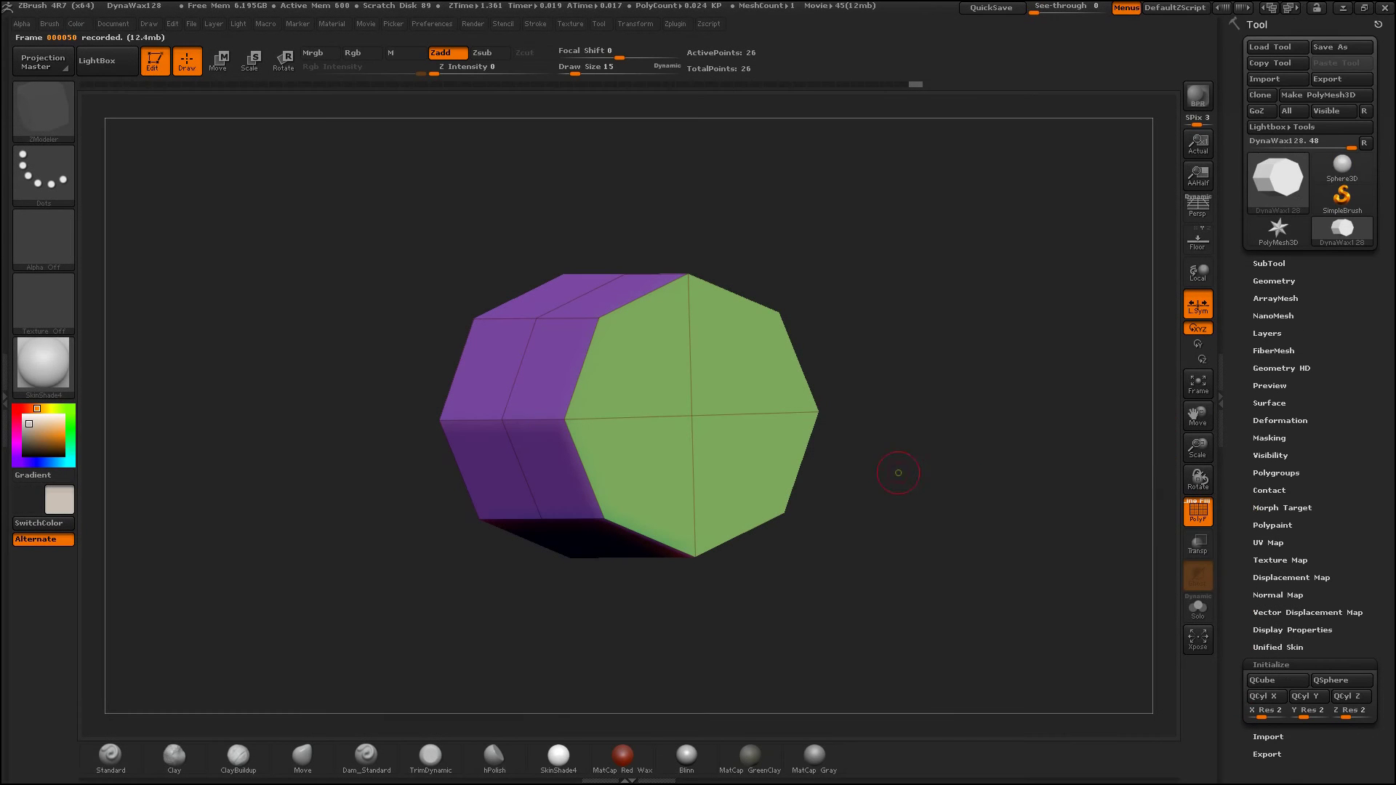
Step: QMesh-extrude the prism's octagonal end face repeatedly, undoing one, to add segment rings
{"action": "key", "text": "space"}
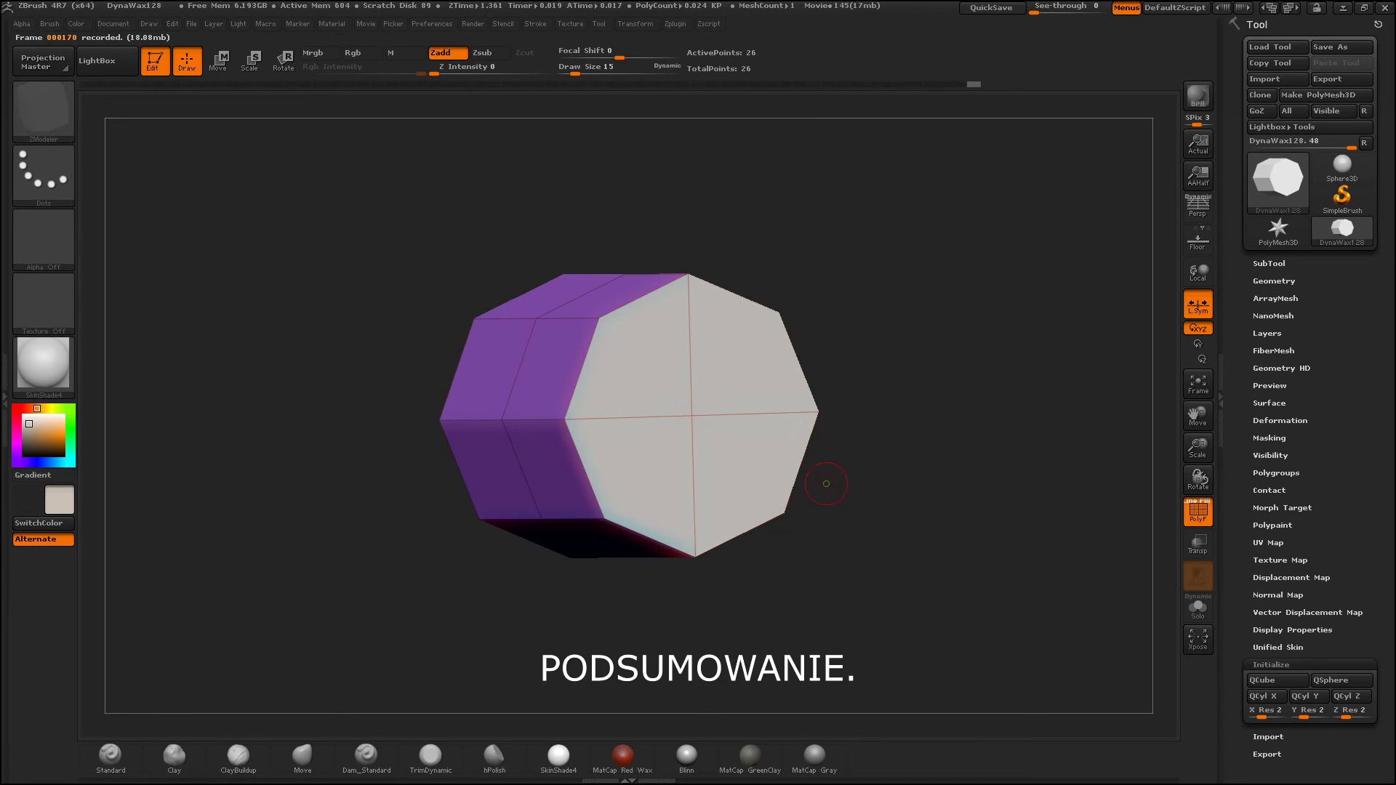
{"action": "left_click_drag", "start_coordinate": [826, 483], "coordinate": [937, 512]}
{"action": "mouse_move", "coordinate": [811, 494]}
{"action": "left_mouse_down"}
{"action": "mouse_move", "coordinate": [888, 500]}
{"action": "mouse_move", "coordinate": [822, 478]}
{"action": "left_mouse_up"}
{"action": "key", "text": "ctrl+z"}
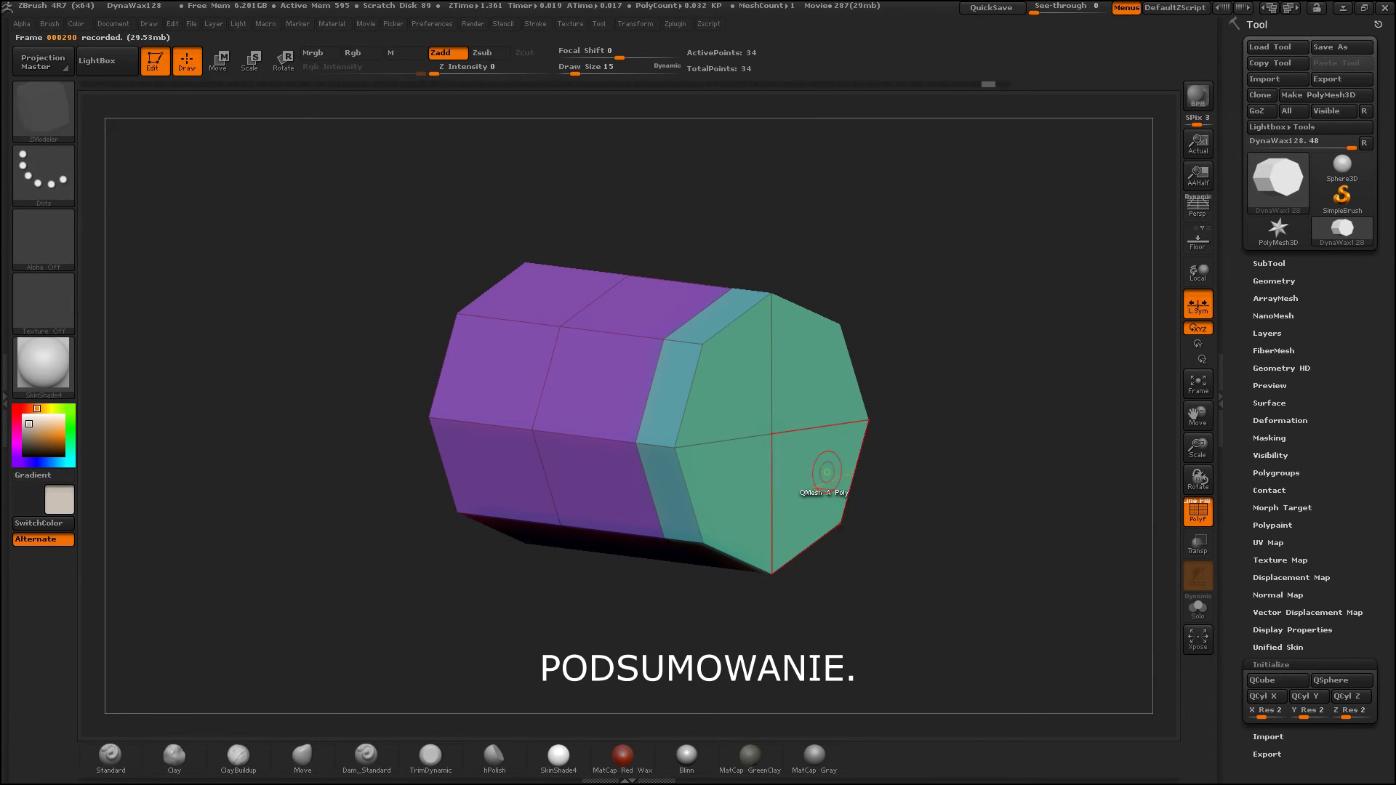
{"action": "left_click_drag", "start_coordinate": [821, 484], "coordinate": [857, 499]}
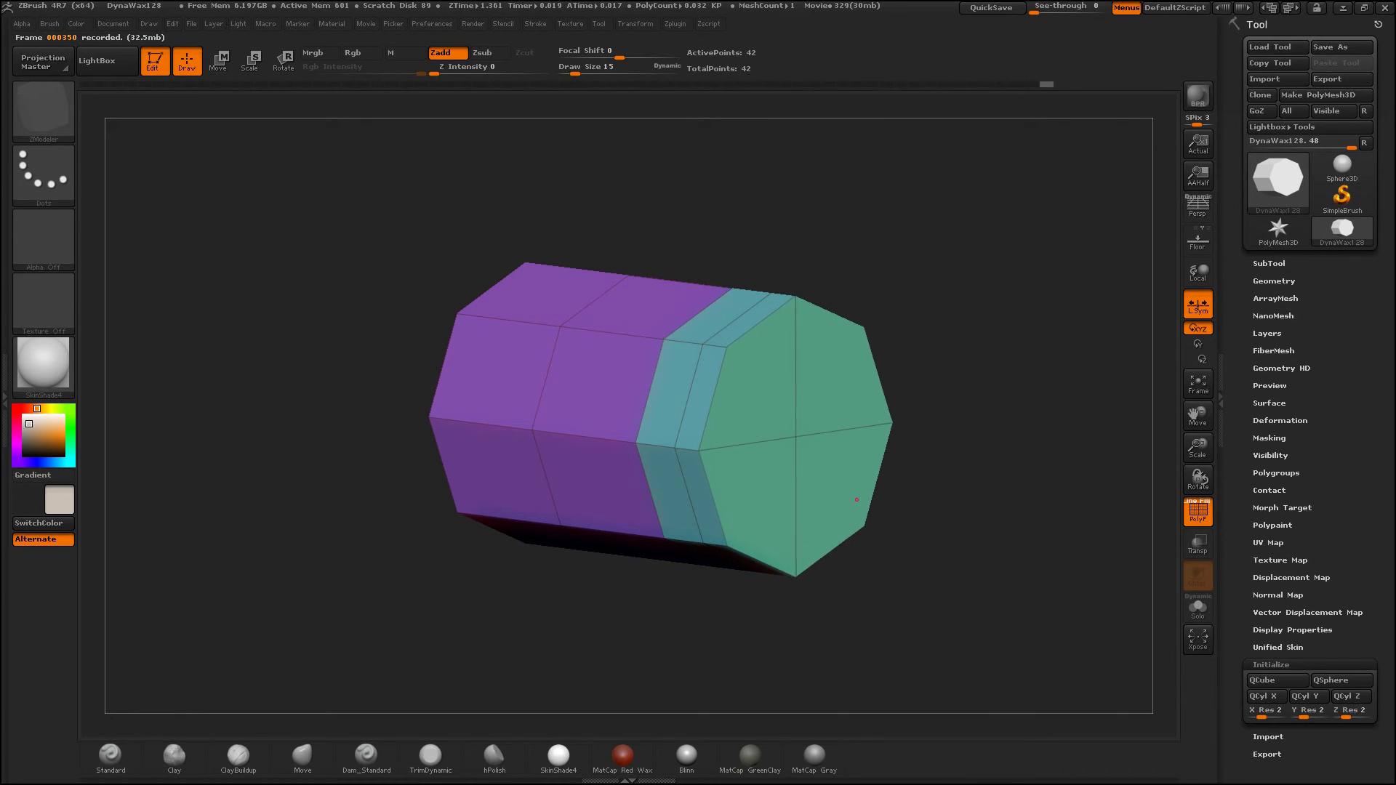
{"action": "left_click_drag", "start_coordinate": [956, 567], "coordinate": [930, 550]}
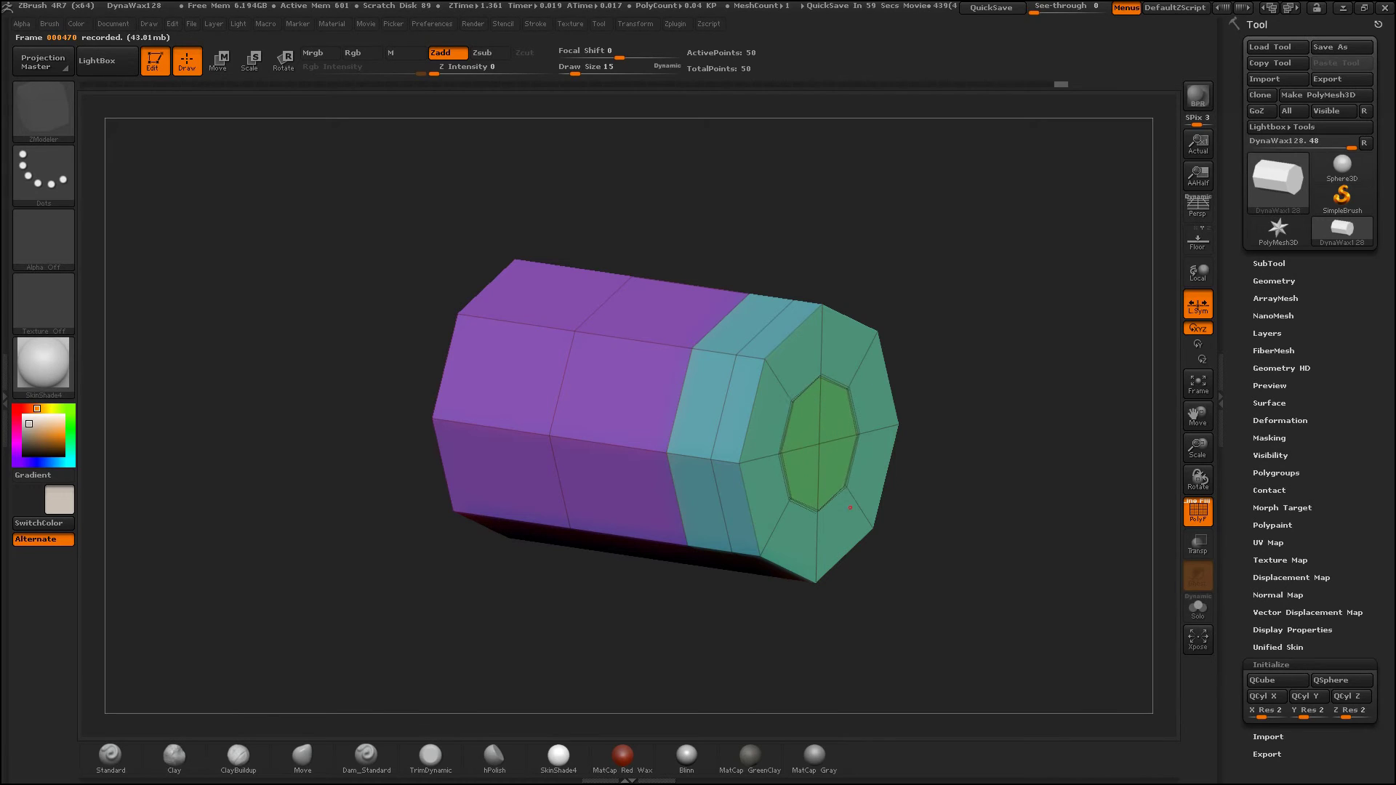
{"action": "left_click_drag", "start_coordinate": [850, 507], "coordinate": [1028, 538]}
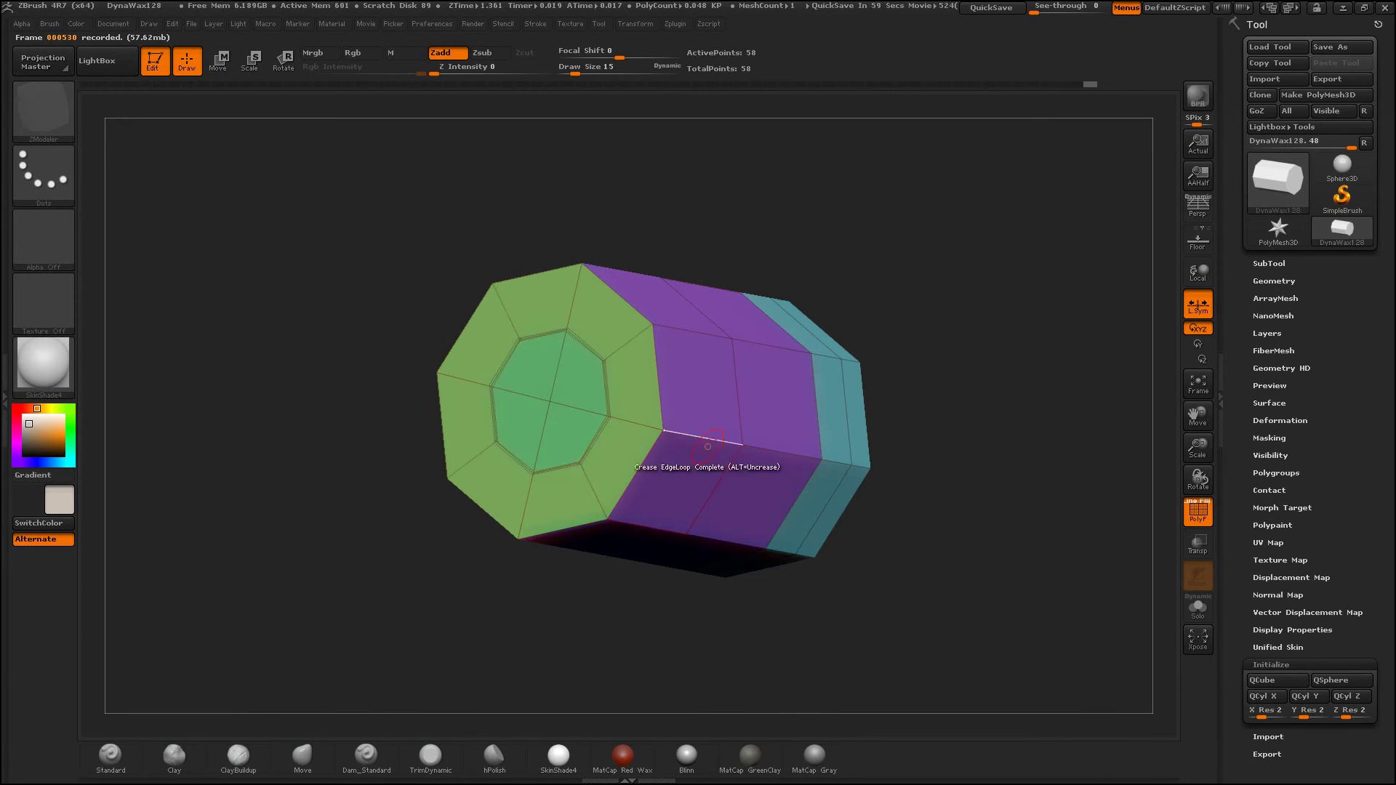
{"action": "left_click_drag", "start_coordinate": [707, 447], "coordinate": [855, 476]}
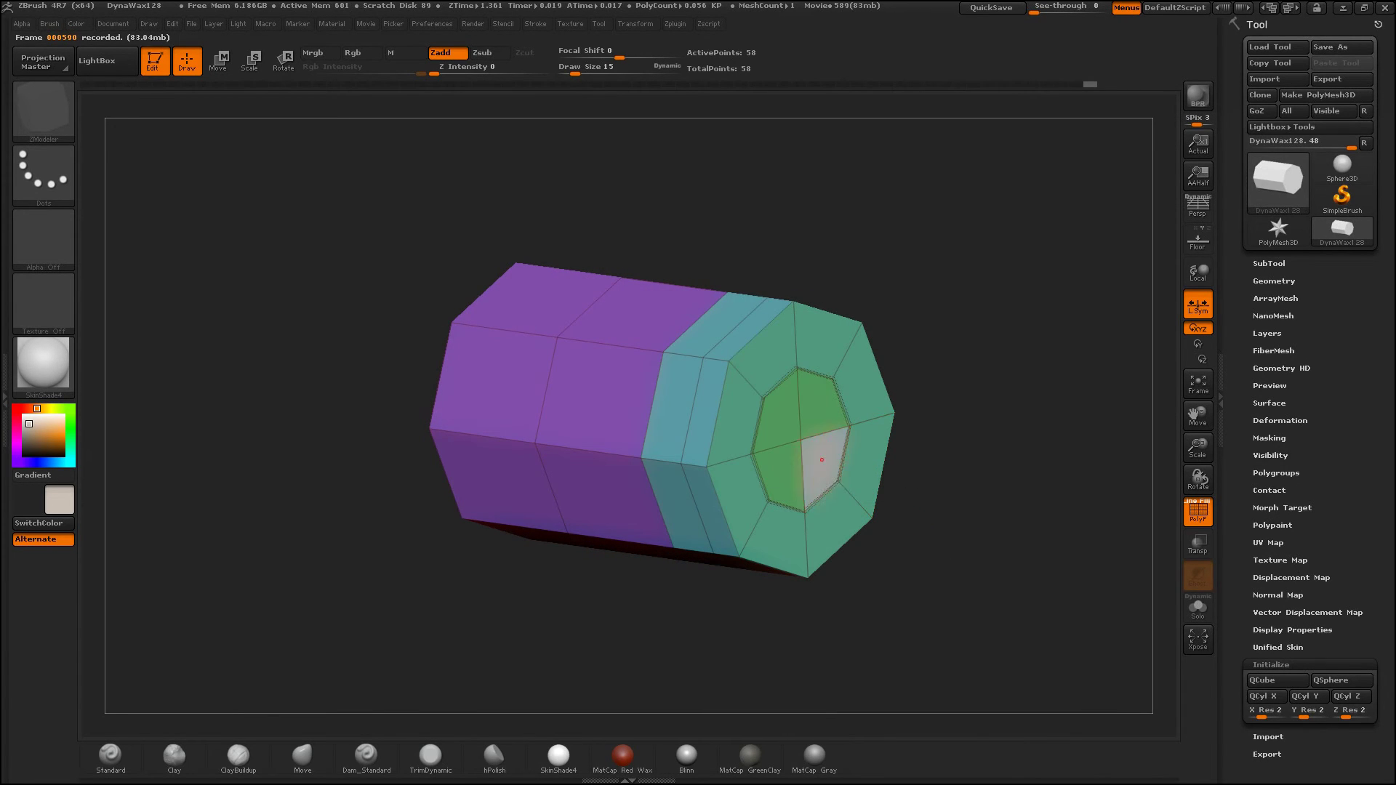
Step: Push the inner octagon in to form a hole, then extrude the outer polyloop rings into a wide flange
{"action": "left_click_drag", "start_coordinate": [787, 431], "coordinate": [812, 459]}
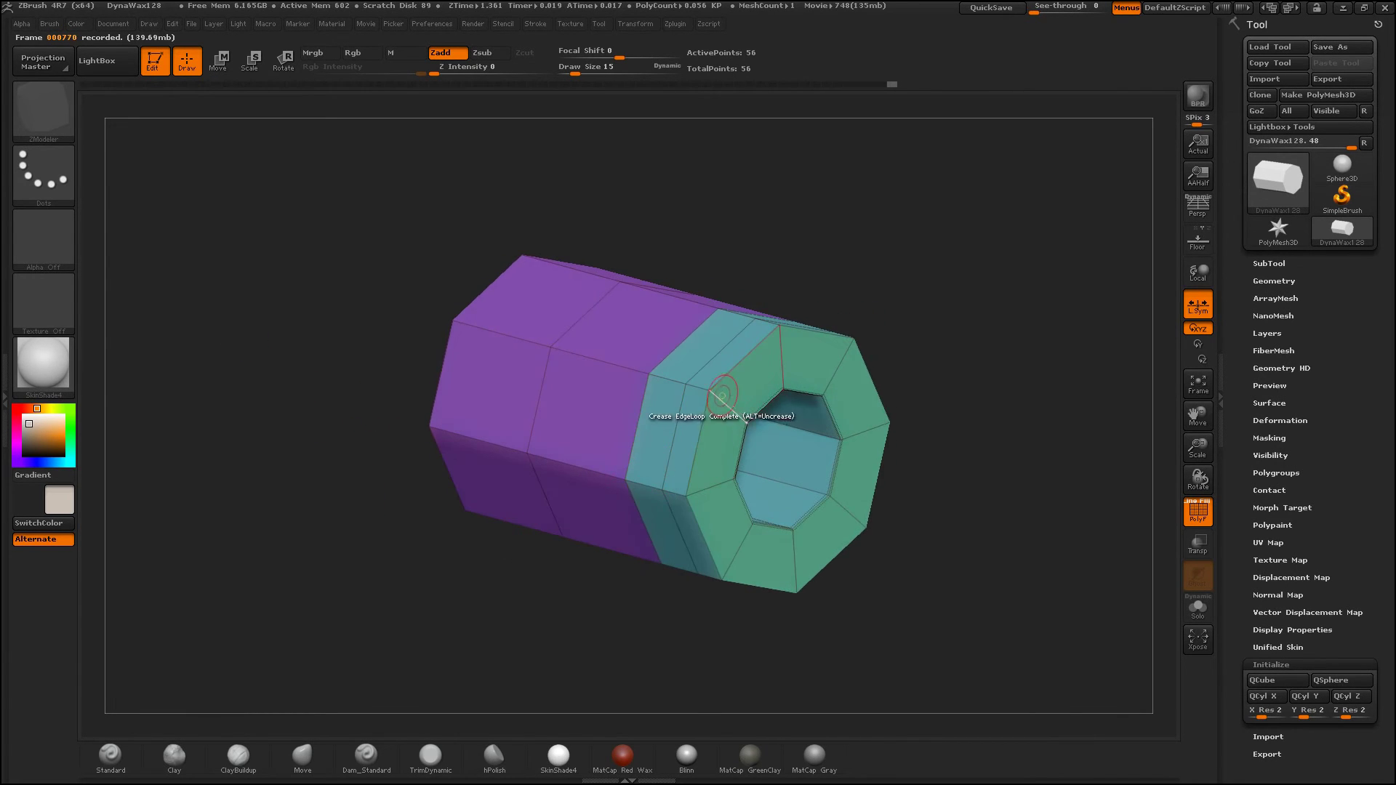
{"action": "key", "text": "space"}
{"action": "left_click", "coordinate": [769, 475]}
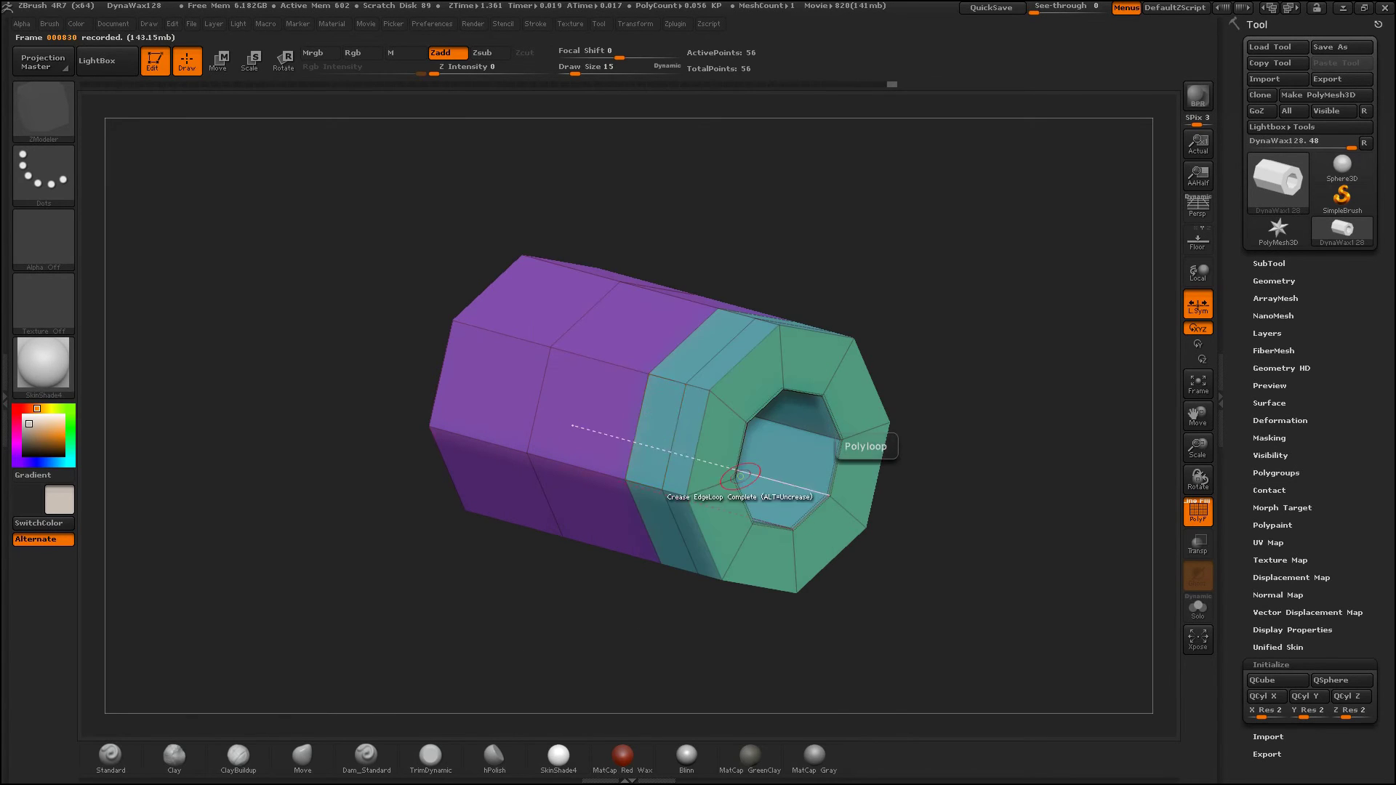
{"action": "mouse_move", "coordinate": [649, 449]}
{"action": "left_mouse_down"}
{"action": "mouse_move", "coordinate": [668, 424]}
{"action": "mouse_move", "coordinate": [530, 589]}
{"action": "mouse_move", "coordinate": [491, 597]}
{"action": "left_mouse_up"}
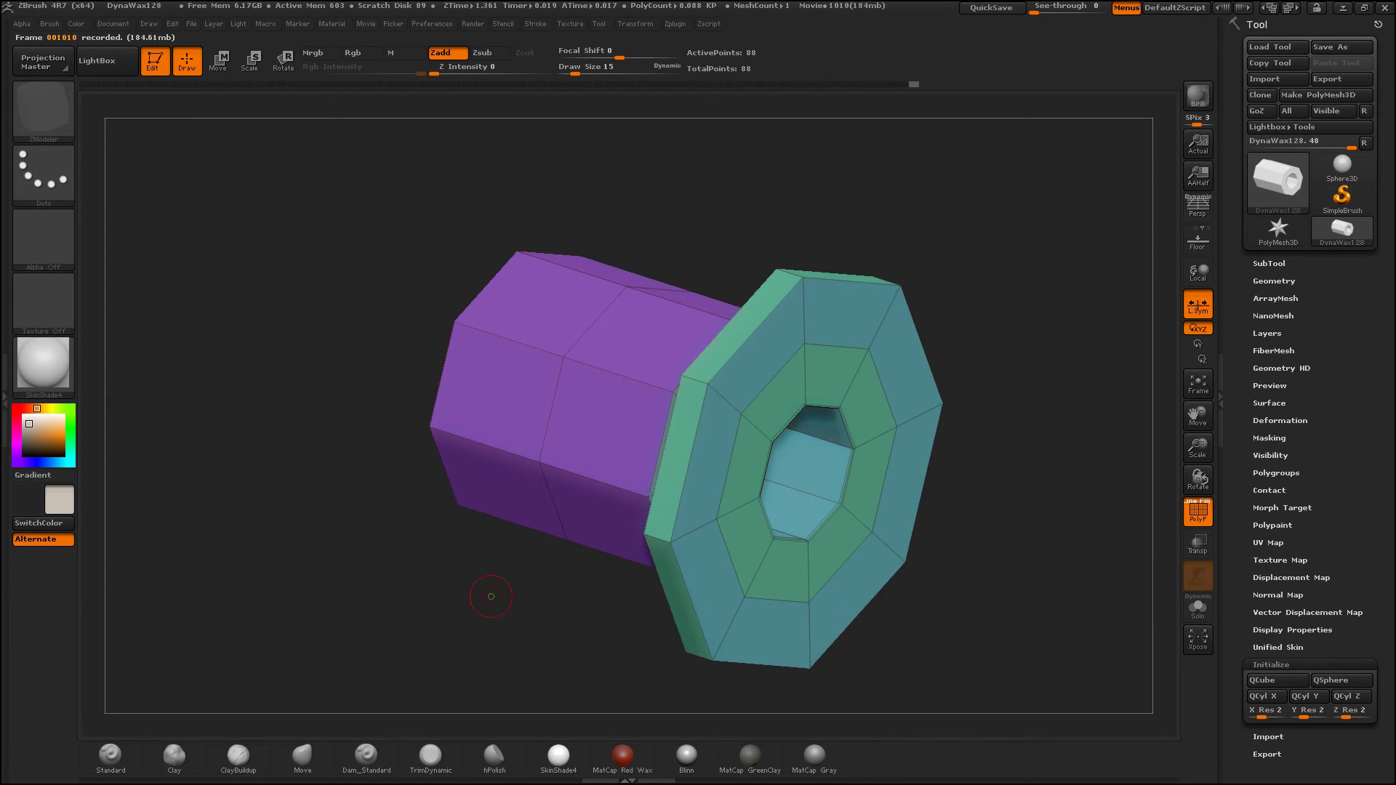
{"action": "left_click_drag", "start_coordinate": [724, 422], "coordinate": [779, 487]}
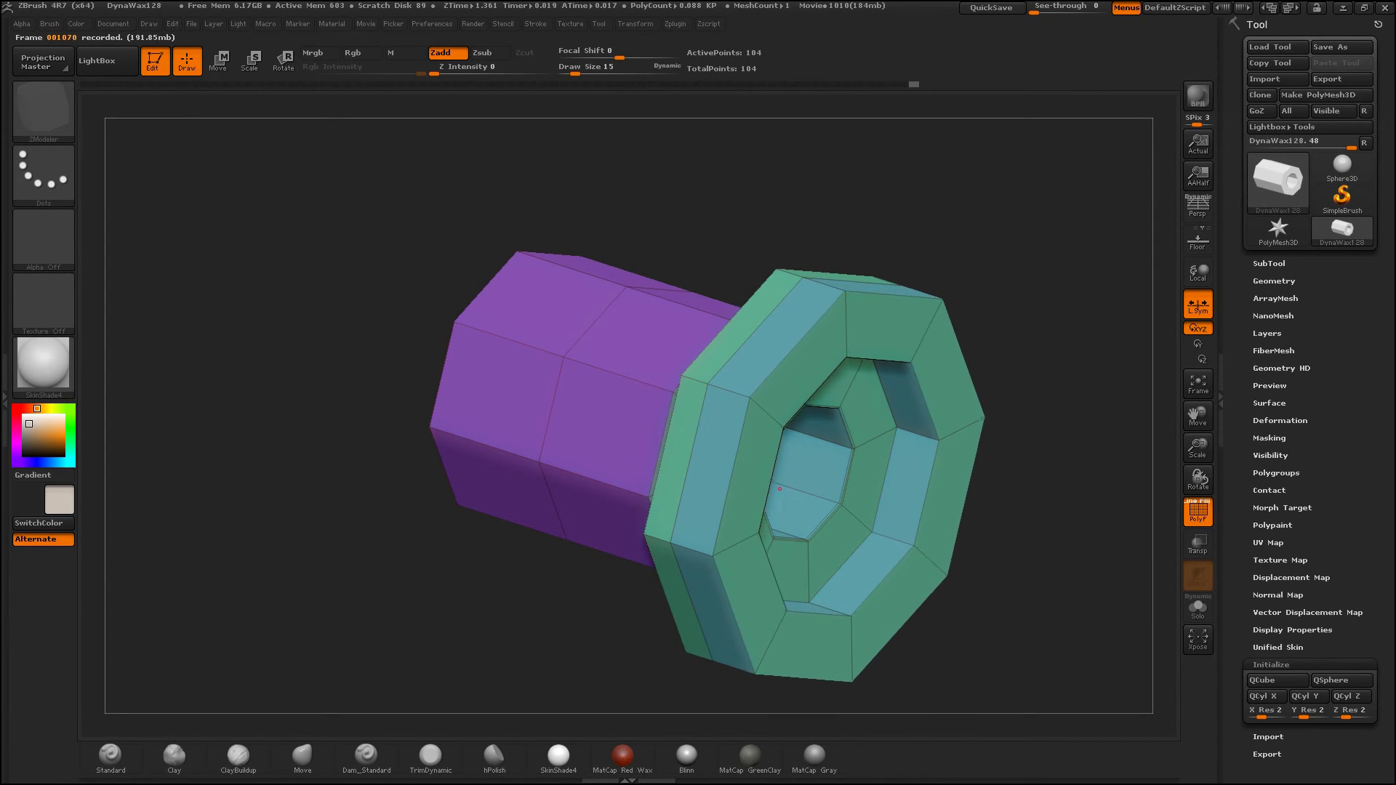
{"action": "mouse_move", "coordinate": [992, 509]}
{"action": "left_mouse_down"}
{"action": "mouse_move", "coordinate": [1066, 557]}
{"action": "mouse_move", "coordinate": [986, 512]}
{"action": "left_mouse_up"}
Step: Bevel an edge loop on the flange rim with the ZModeler Bevel edge action
{"action": "key", "text": "space"}
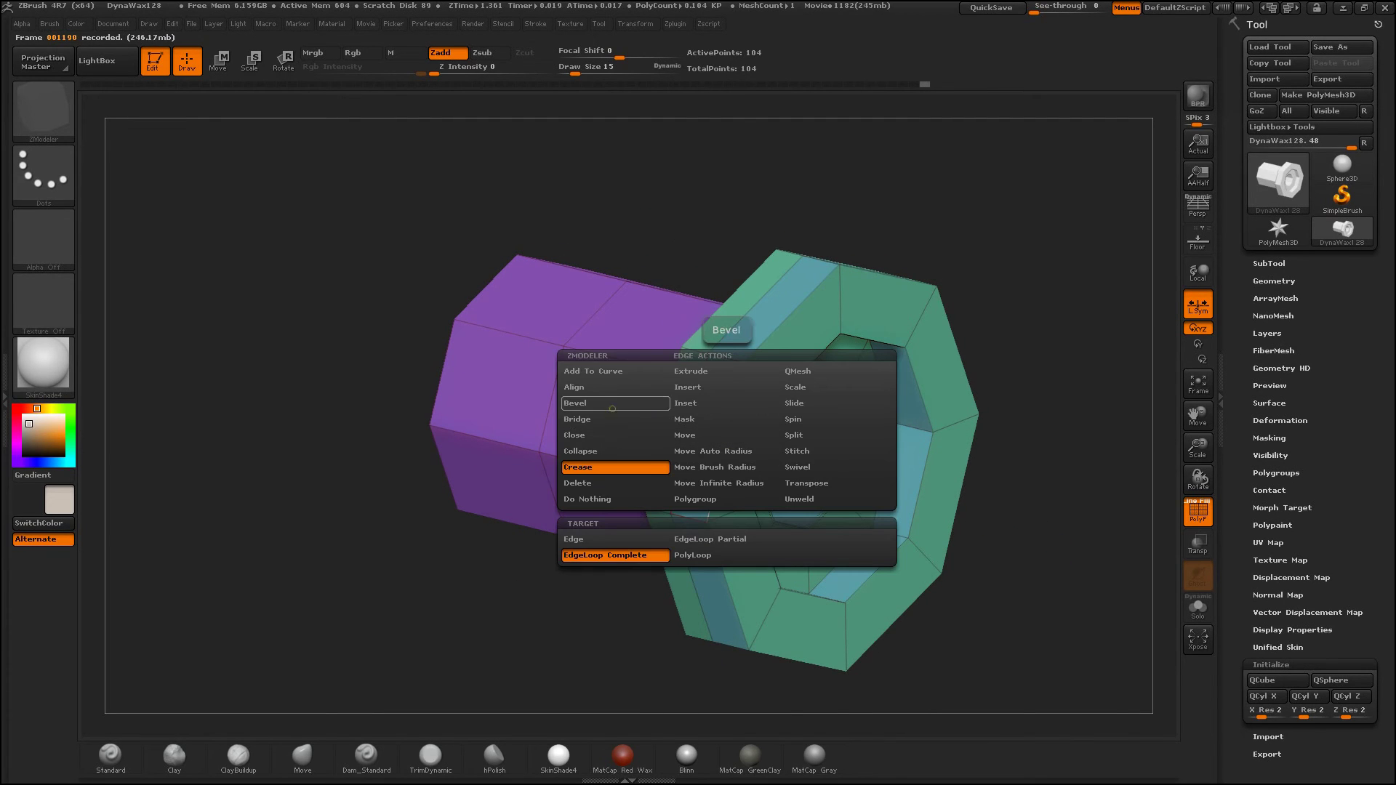
{"action": "left_click", "coordinate": [574, 404]}
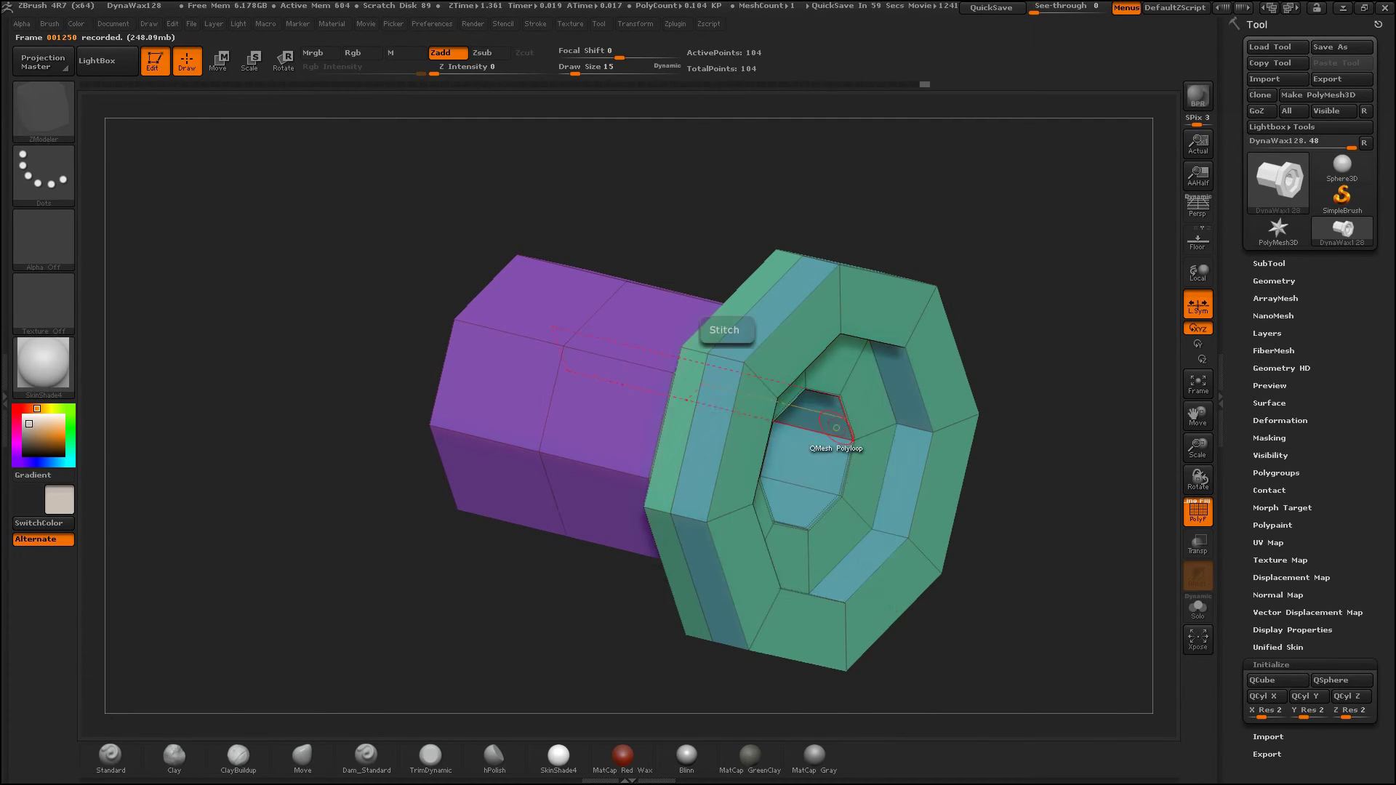
{"action": "left_click_drag", "start_coordinate": [752, 440], "coordinate": [763, 438]}
{"action": "mouse_move", "coordinate": [1017, 553]}
{"action": "left_mouse_down"}
{"action": "mouse_move", "coordinate": [1029, 453]}
{"action": "mouse_move", "coordinate": [1015, 400]}
{"action": "mouse_move", "coordinate": [1026, 535]}
{"action": "mouse_move", "coordinate": [1030, 486]}
{"action": "left_mouse_up"}
Step: Add extra edge loops on the flange and near the front hole, undoing the failed hole edit
{"action": "left_click", "coordinate": [882, 323]}
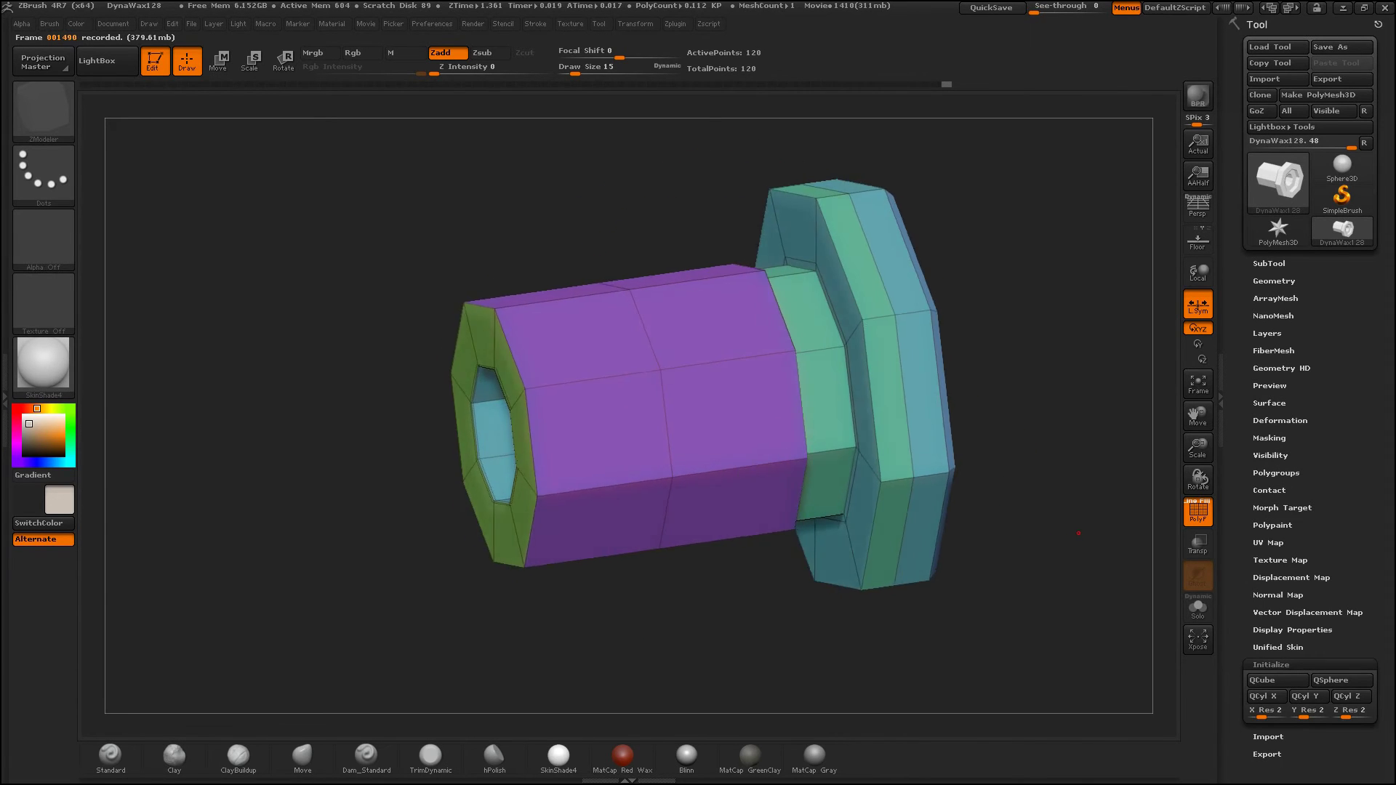
{"action": "left_click", "coordinate": [897, 331]}
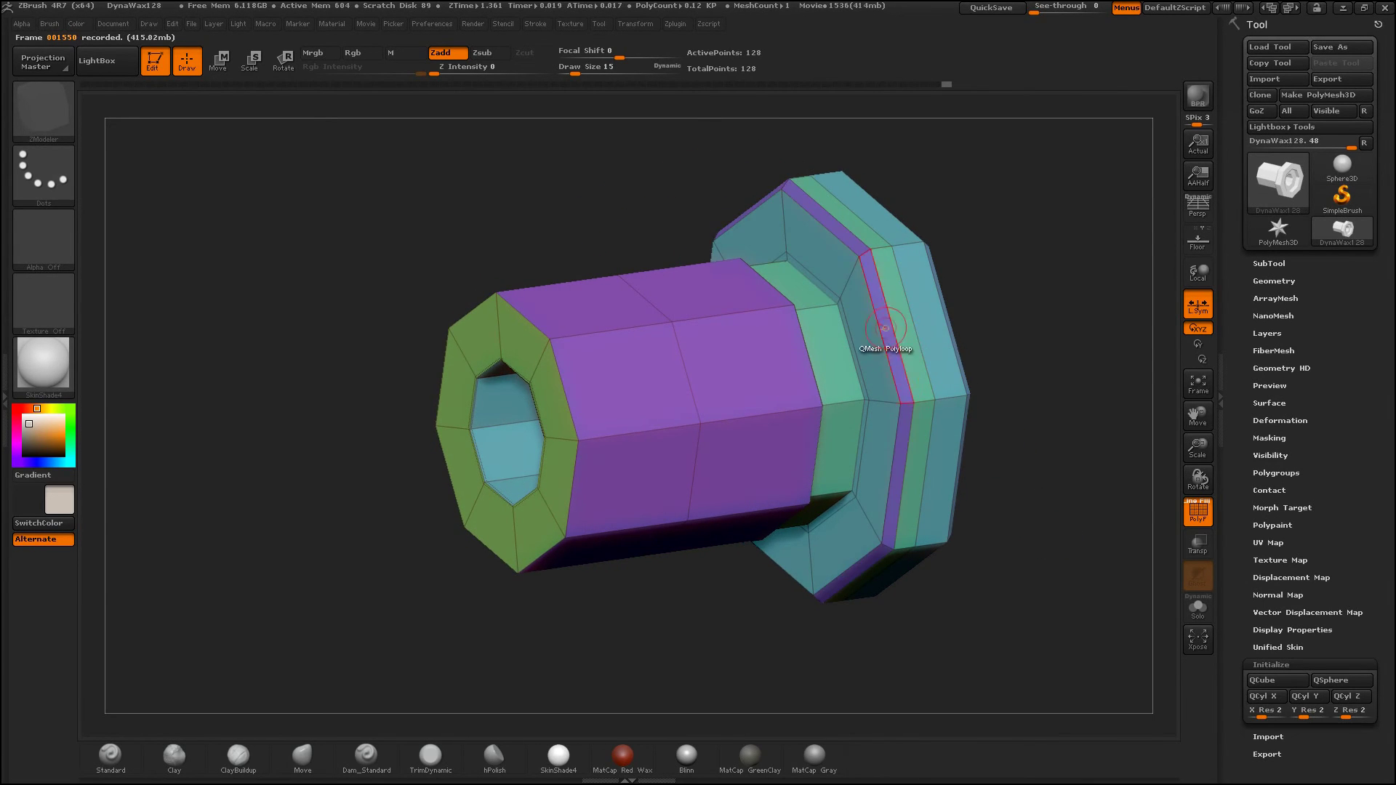
{"action": "mouse_move", "coordinate": [1032, 473]}
{"action": "left_mouse_down"}
{"action": "mouse_move", "coordinate": [1015, 421]}
{"action": "mouse_move", "coordinate": [857, 429]}
{"action": "left_mouse_up"}
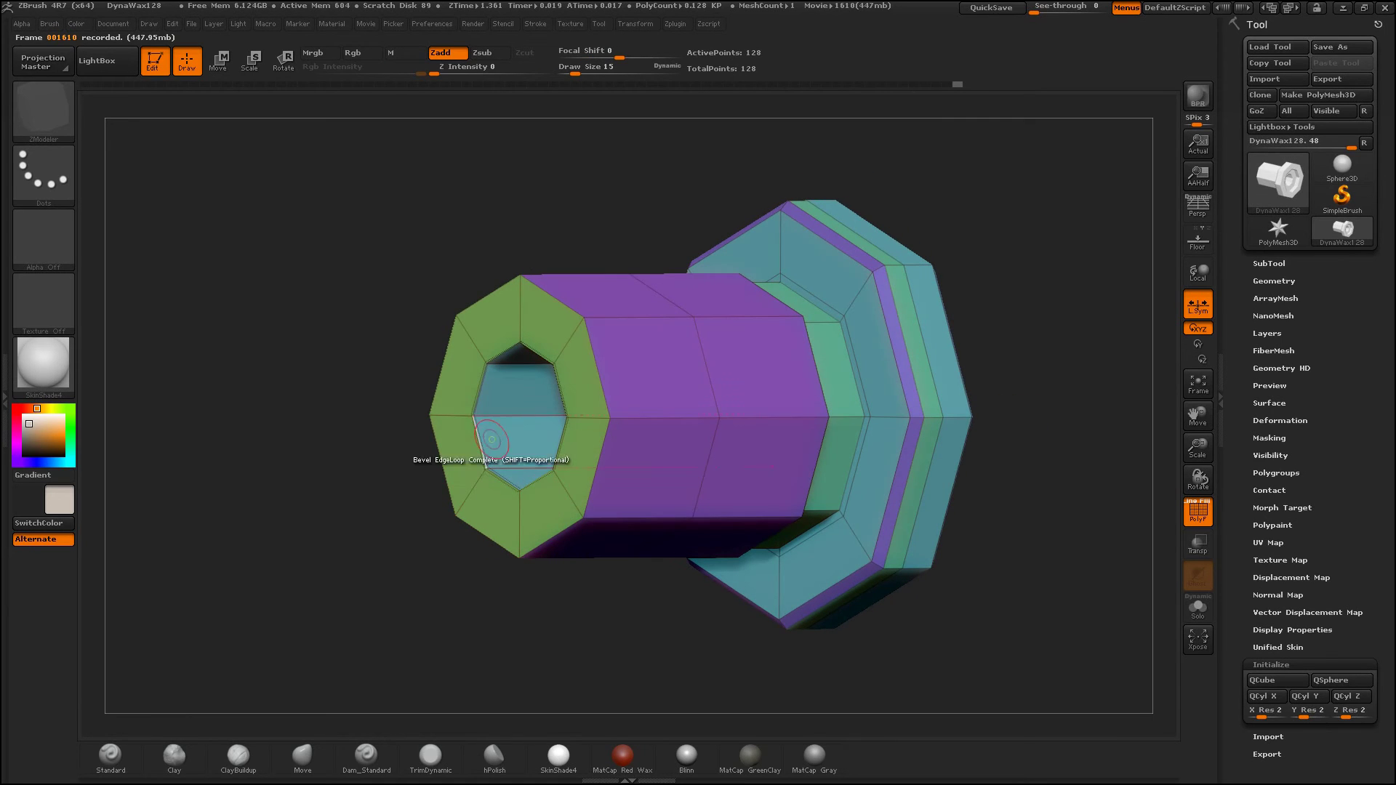
{"action": "left_click", "coordinate": [566, 398]}
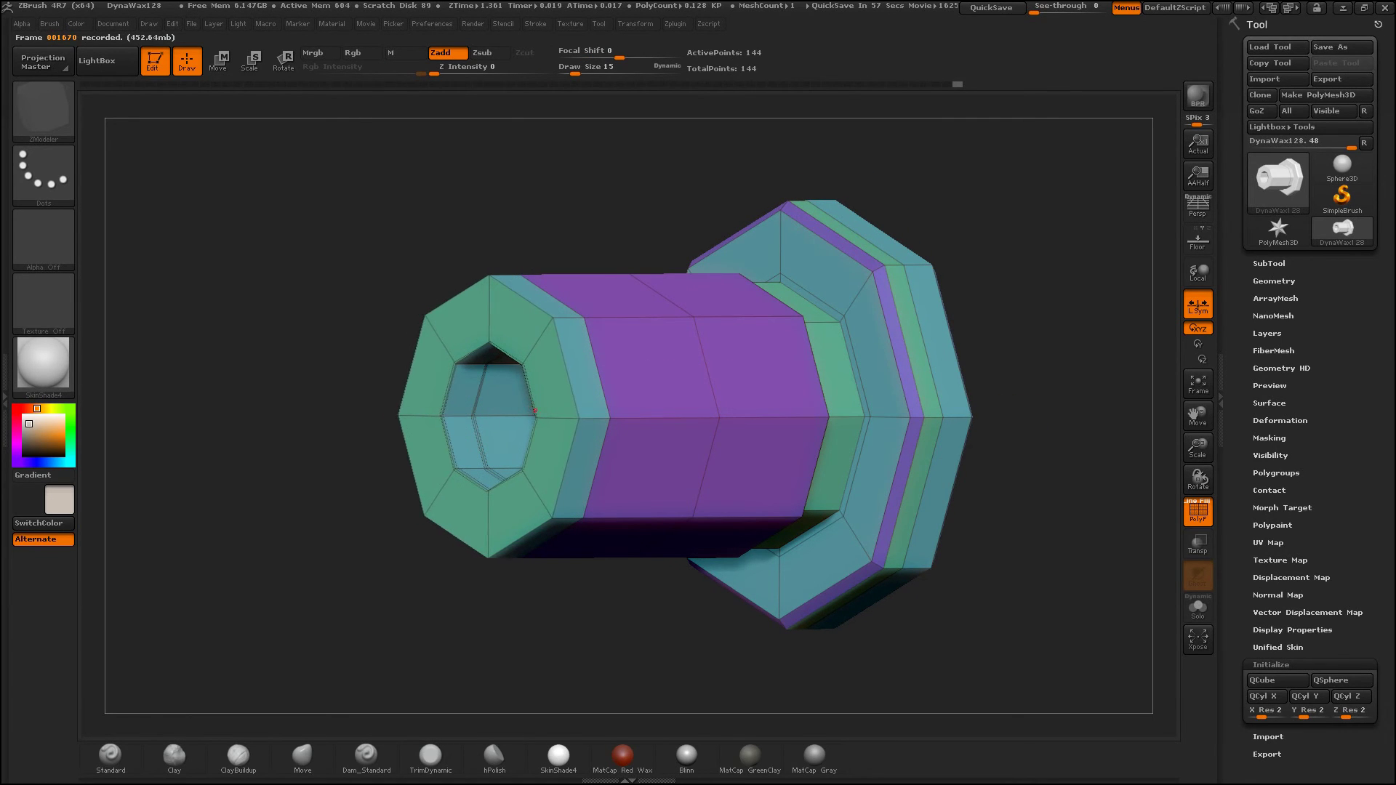
{"action": "left_click", "coordinate": [538, 413]}
{"action": "key", "text": "ctrl+z"}
{"action": "mouse_move", "coordinate": [1032, 502]}
{"action": "left_mouse_down"}
{"action": "mouse_move", "coordinate": [1036, 520]}
{"action": "mouse_move", "coordinate": [873, 509]}
{"action": "left_mouse_up"}
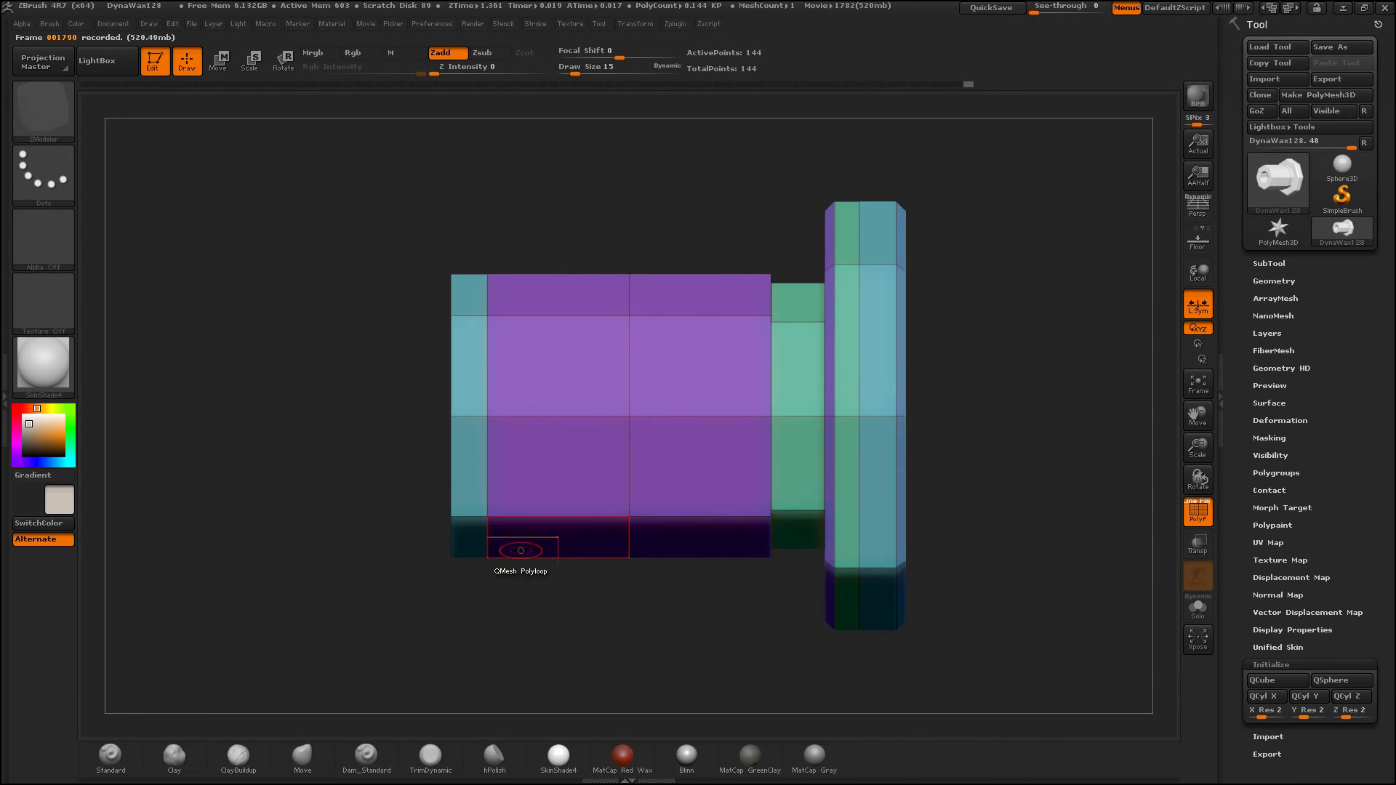
Step: Set the edge action to Insert with Multiple EdgeLoops and add loops across the body
{"action": "key", "text": "space"}
{"action": "key", "text": "space"}
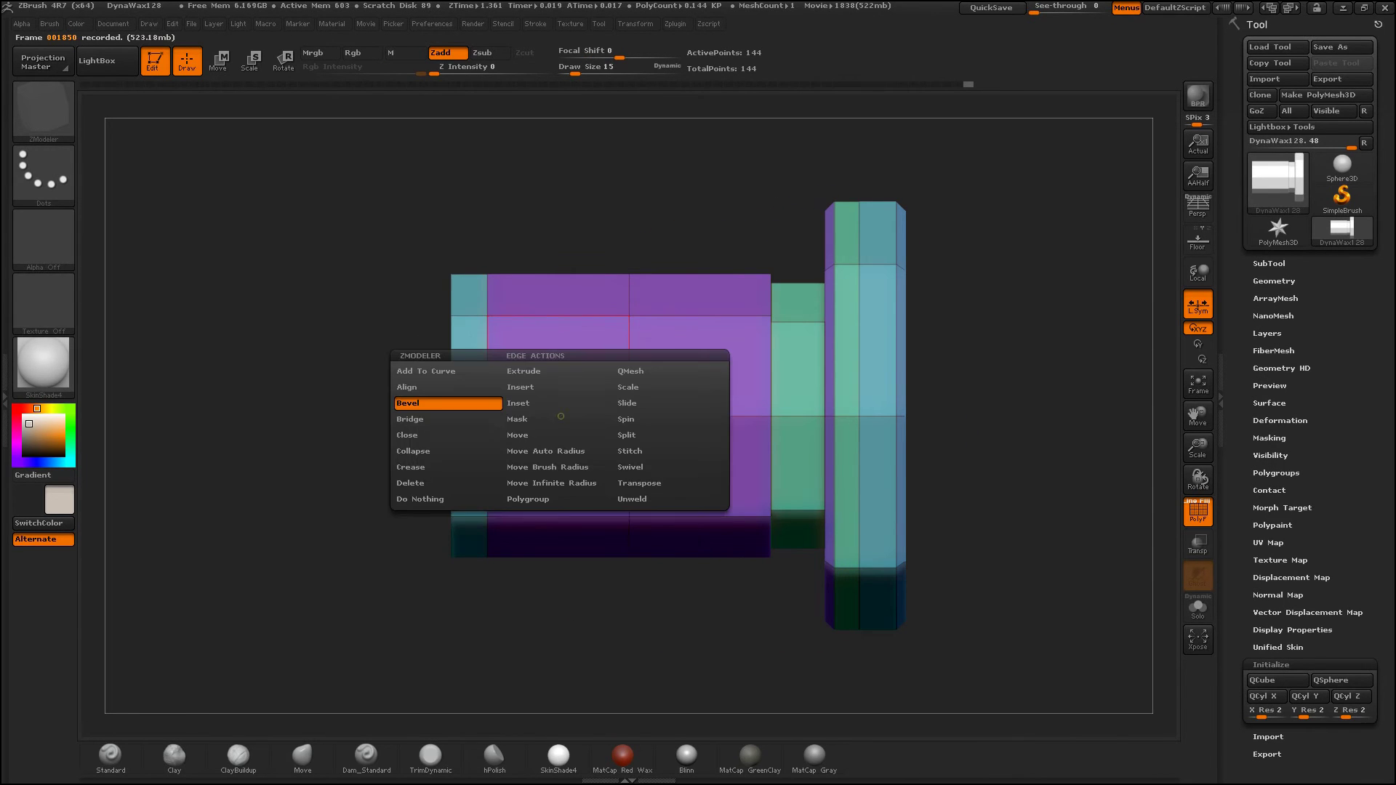
{"action": "left_click", "coordinate": [552, 409]}
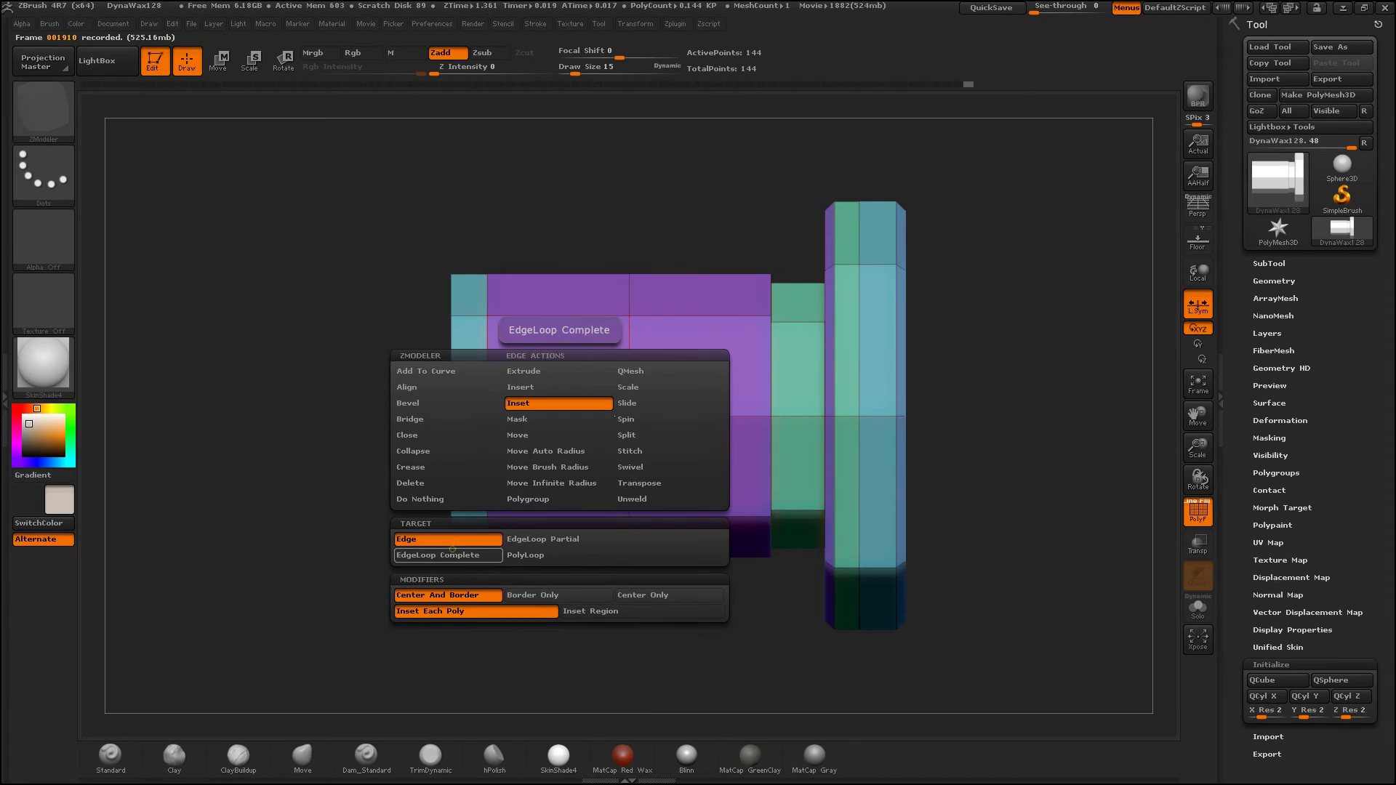
{"action": "left_click", "coordinate": [630, 371]}
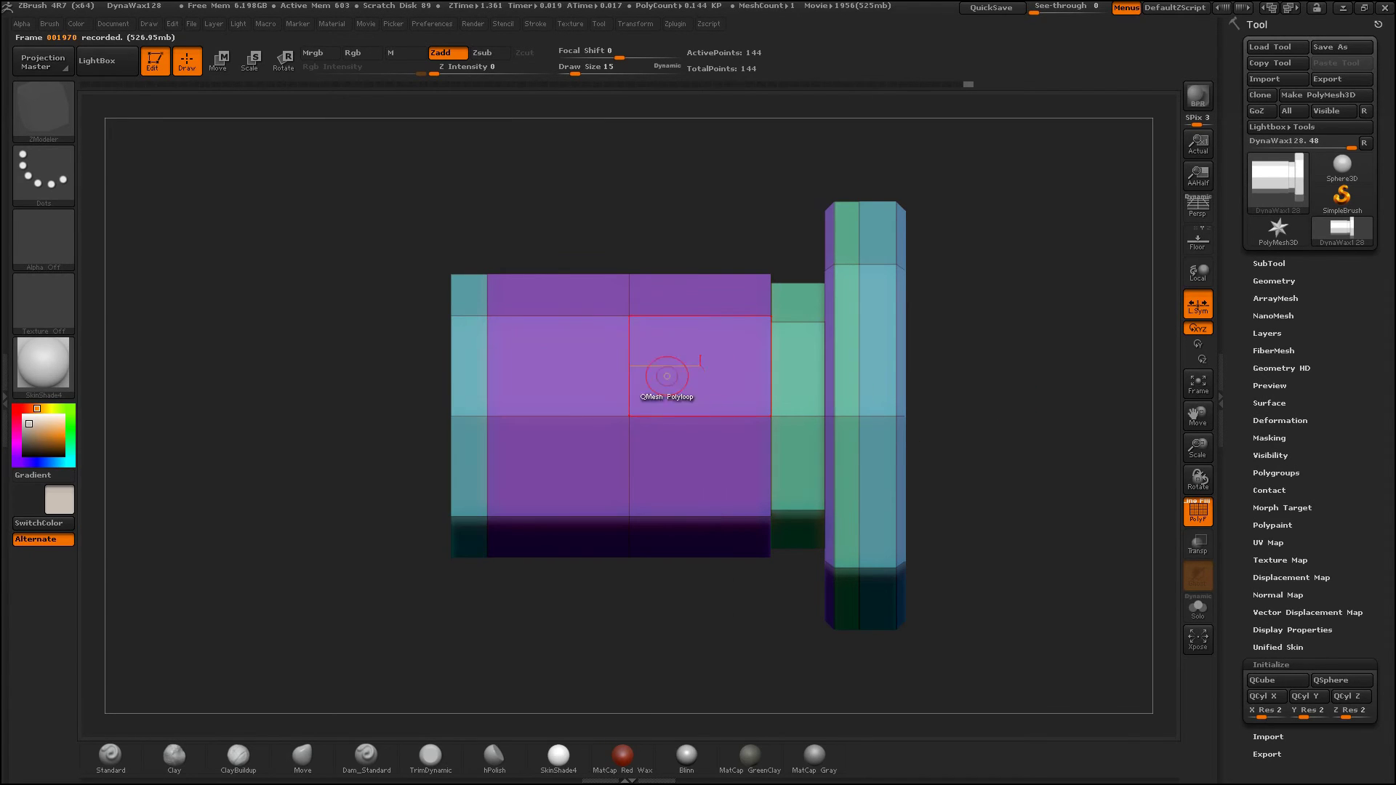
{"action": "key", "text": "space"}
{"action": "left_click", "coordinate": [553, 387]}
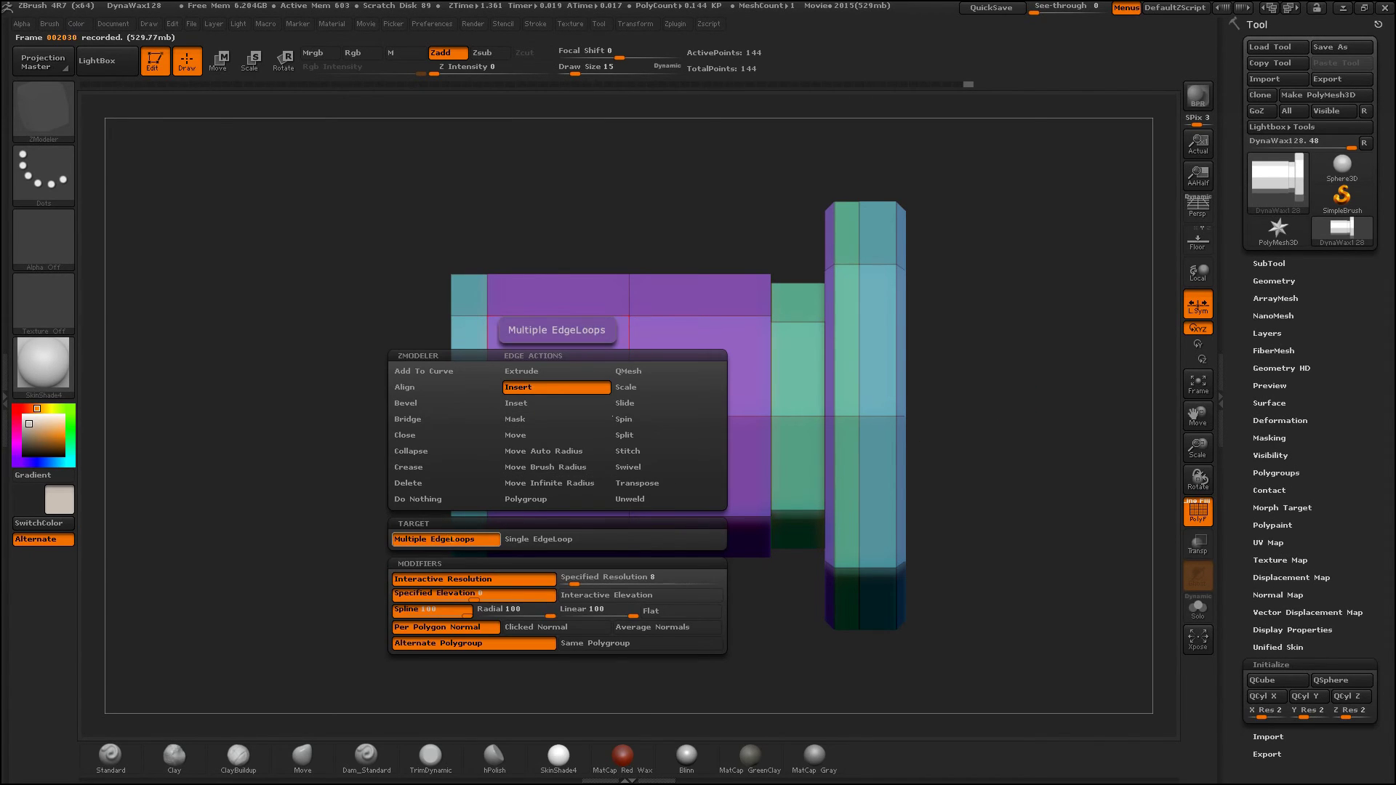
{"action": "left_click", "coordinate": [445, 538]}
{"action": "left_click_drag", "start_coordinate": [559, 416], "coordinate": [560, 438]}
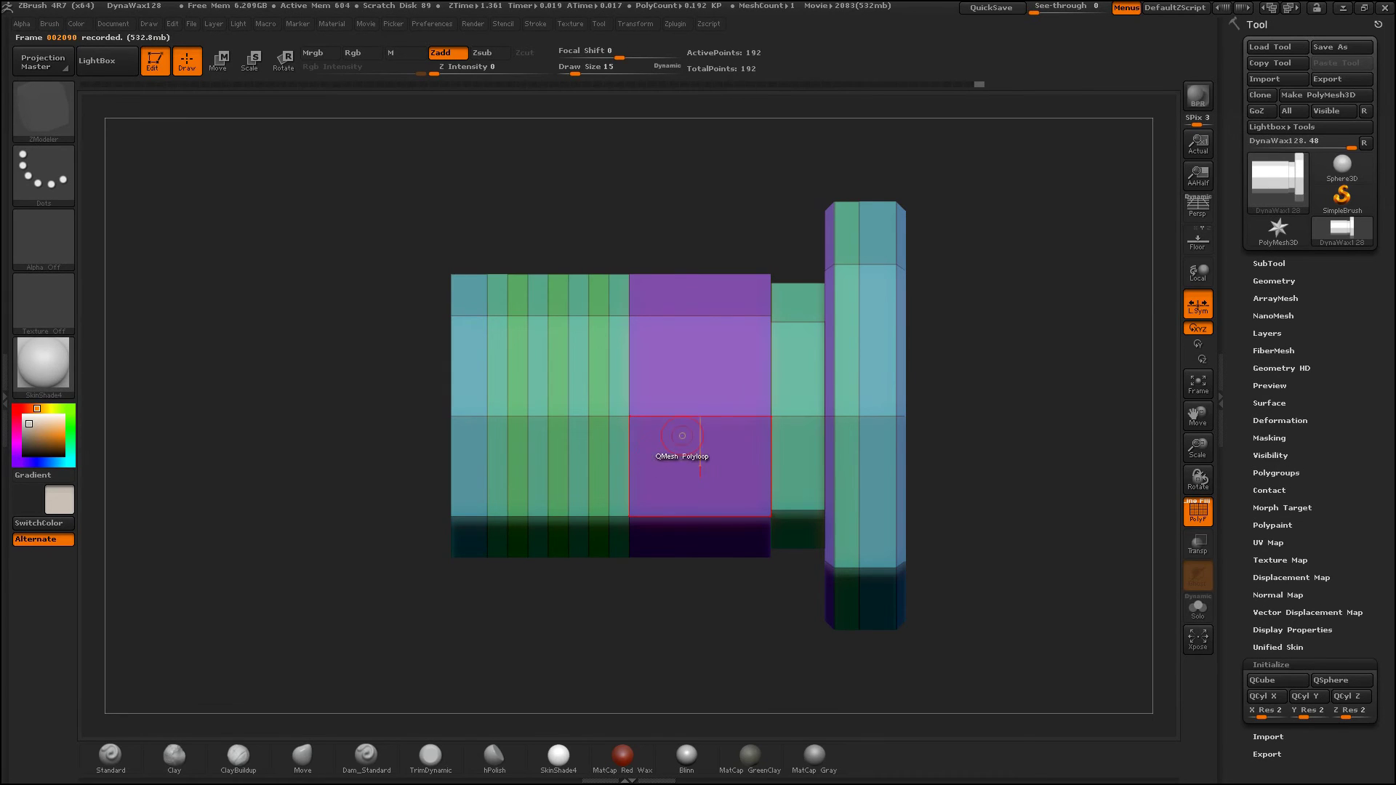
{"action": "mouse_move", "coordinate": [682, 435]}
{"action": "left_mouse_down"}
{"action": "mouse_move", "coordinate": [701, 419]}
{"action": "mouse_move", "coordinate": [707, 458]}
{"action": "left_mouse_up"}
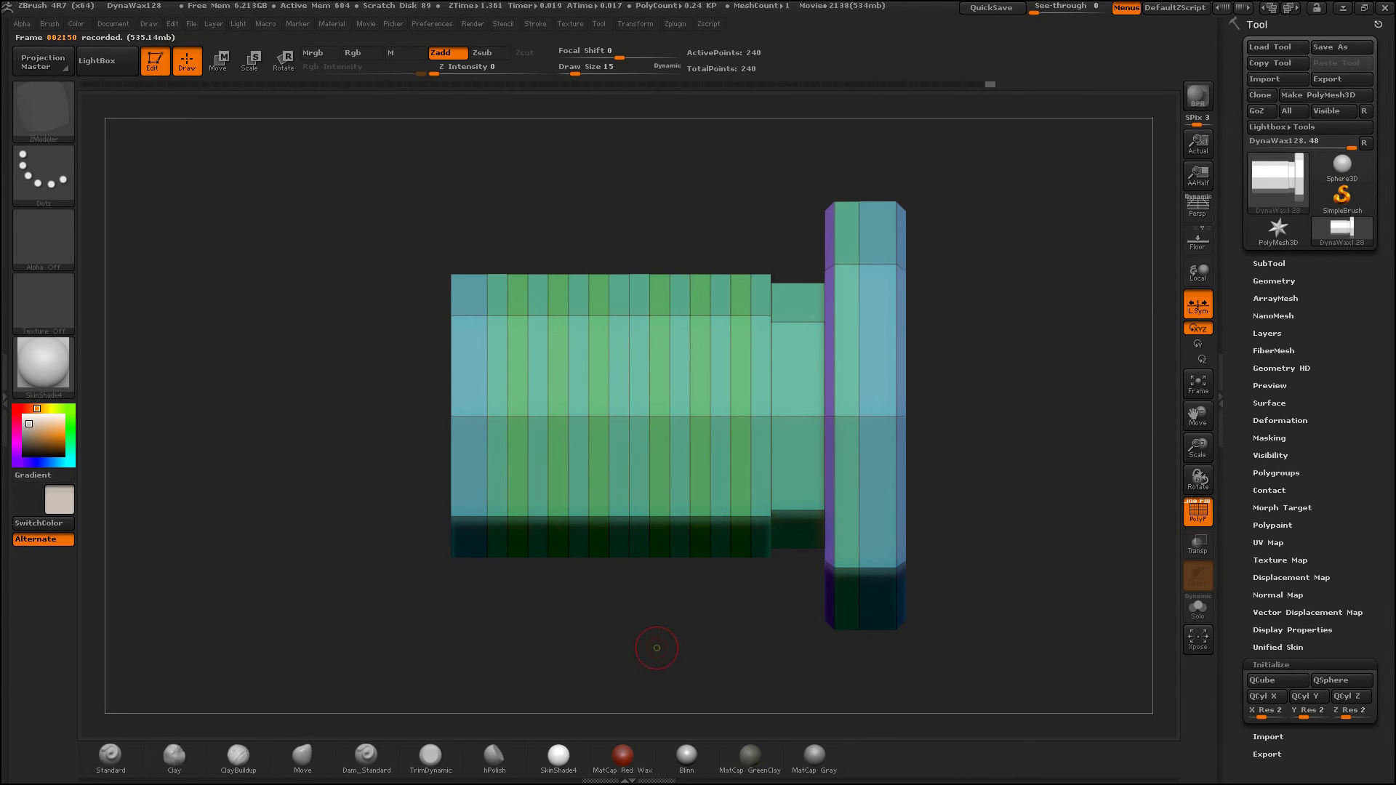
Step: Redo the body loops as evenly spaced edge loops along the shaft to form thread grooves
{"action": "left_click_drag", "start_coordinate": [657, 647], "coordinate": [698, 640]}
{"action": "key", "text": "ctrl+z"}
{"action": "key", "text": "ctrl+z"}
{"action": "key", "text": "ctrl+z"}
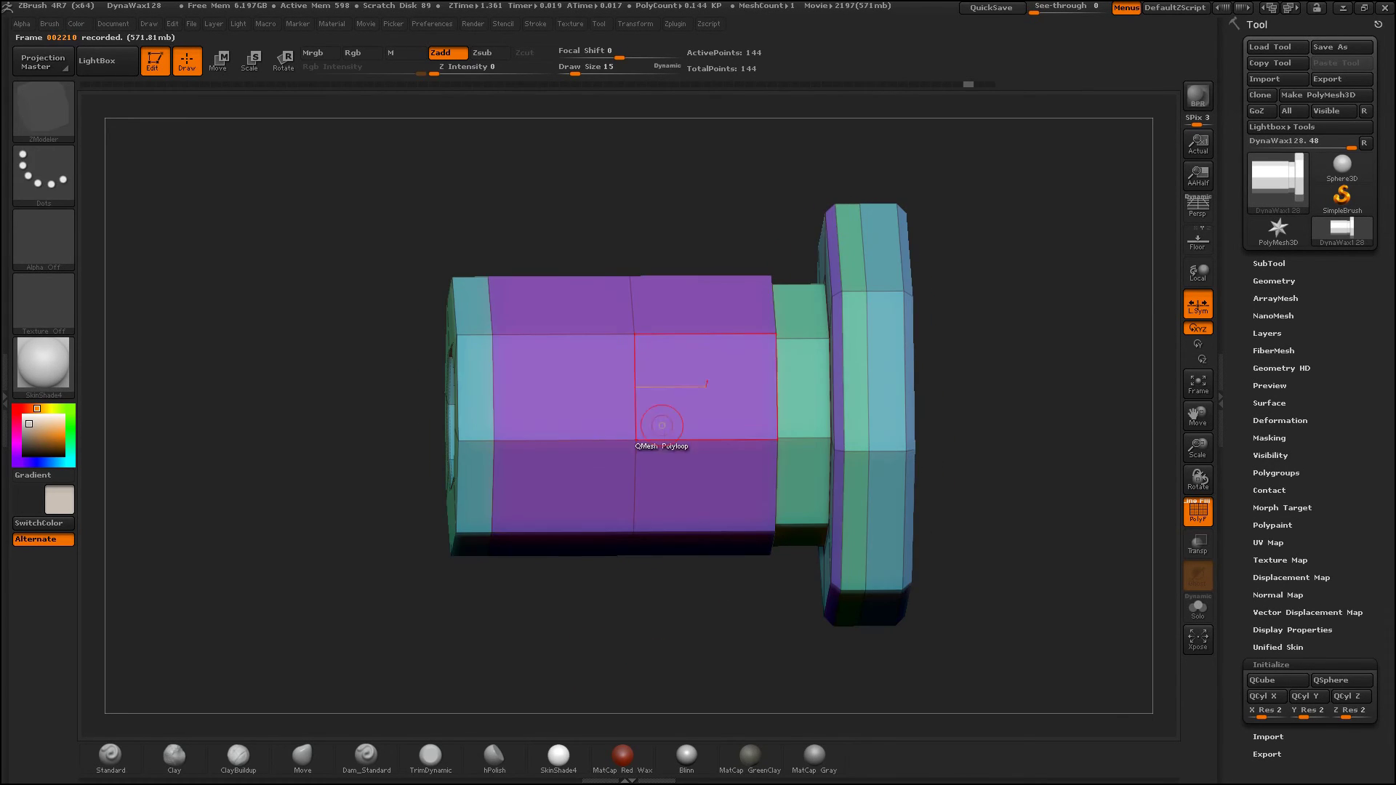
{"action": "left_click_drag", "start_coordinate": [684, 576], "coordinate": [654, 553]}
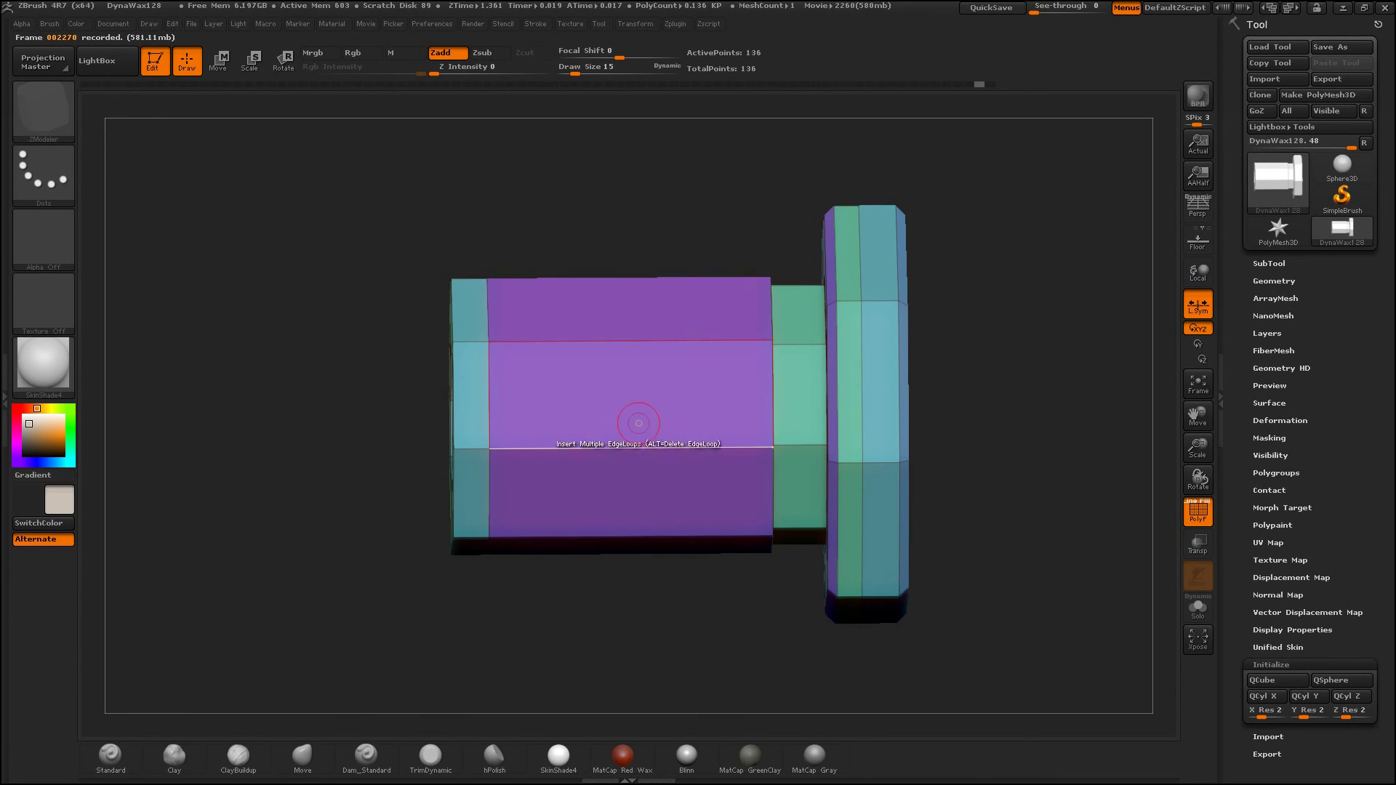
{"action": "mouse_move", "coordinate": [633, 415]}
{"action": "left_mouse_down"}
{"action": "mouse_move", "coordinate": [645, 490]}
{"action": "mouse_move", "coordinate": [698, 581]}
{"action": "left_mouse_up"}
{"action": "left_click", "coordinate": [567, 461]}
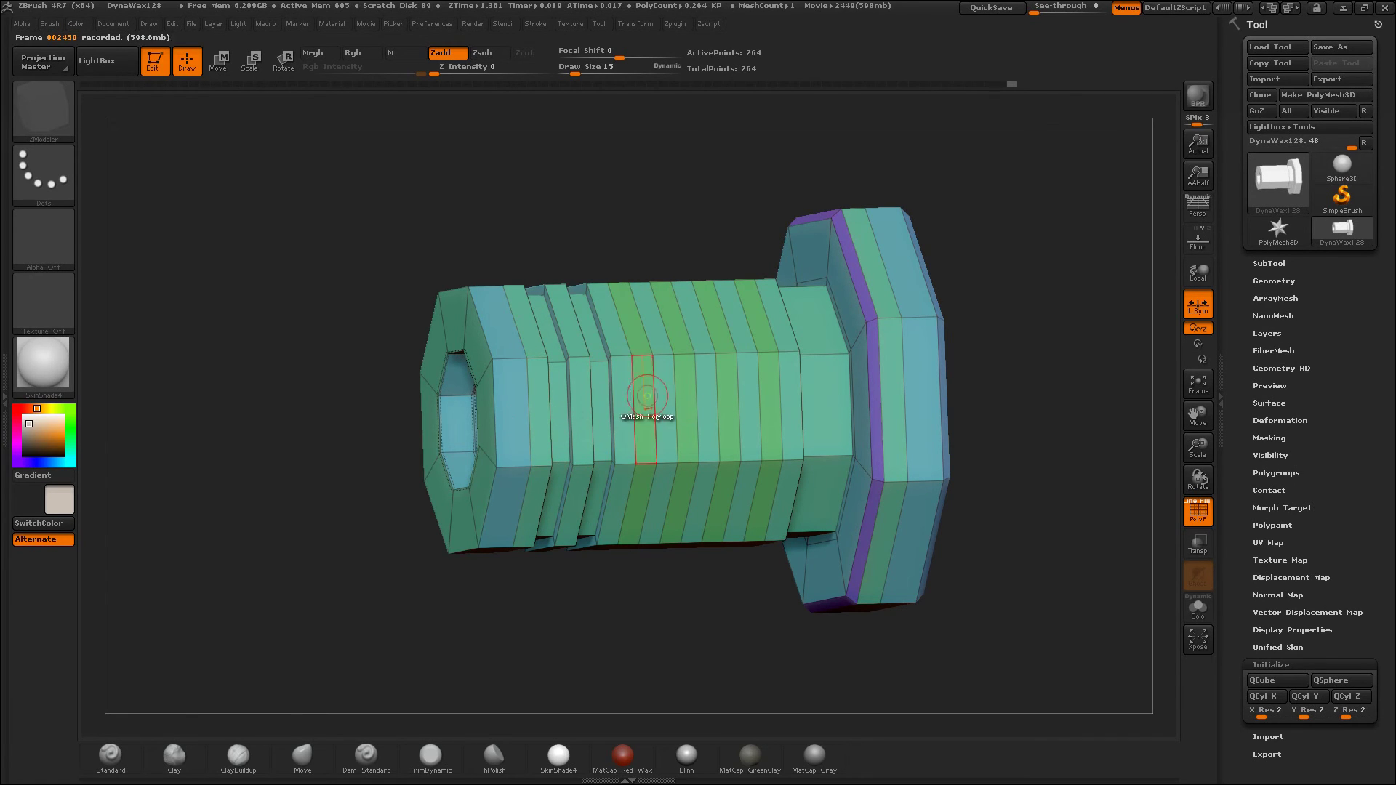
{"action": "left_click", "coordinate": [683, 400]}
{"action": "mouse_move", "coordinate": [679, 602]}
{"action": "left_mouse_down"}
{"action": "mouse_move", "coordinate": [725, 615]}
{"action": "mouse_move", "coordinate": [646, 603]}
{"action": "left_mouse_up"}
{"action": "left_click_drag", "start_coordinate": [616, 595], "coordinate": [1072, 527]}
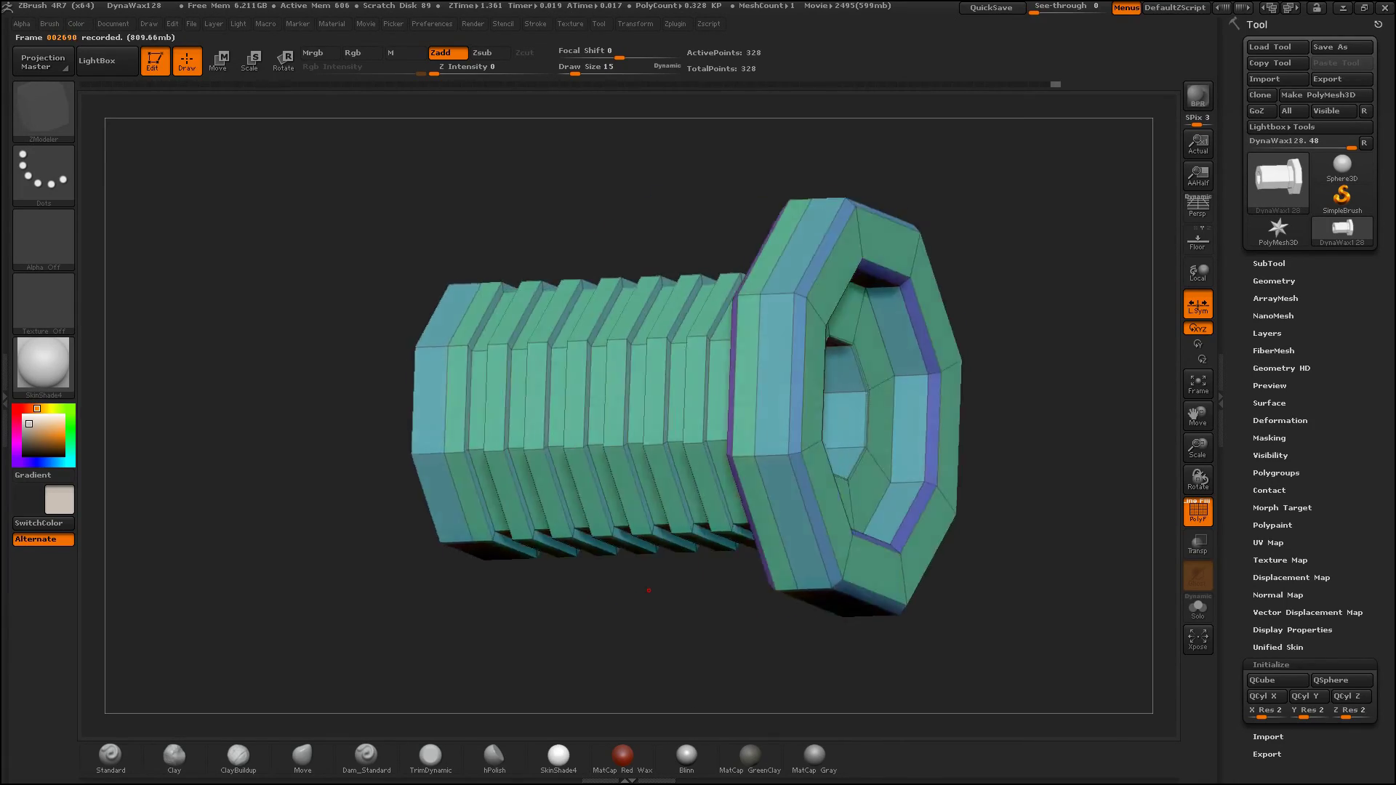
Step: Turn on Dynamic Subdiv in Tool > Geometry and set the edge action to Crease EdgeLoop Complete
{"action": "left_click", "coordinate": [1274, 281]}
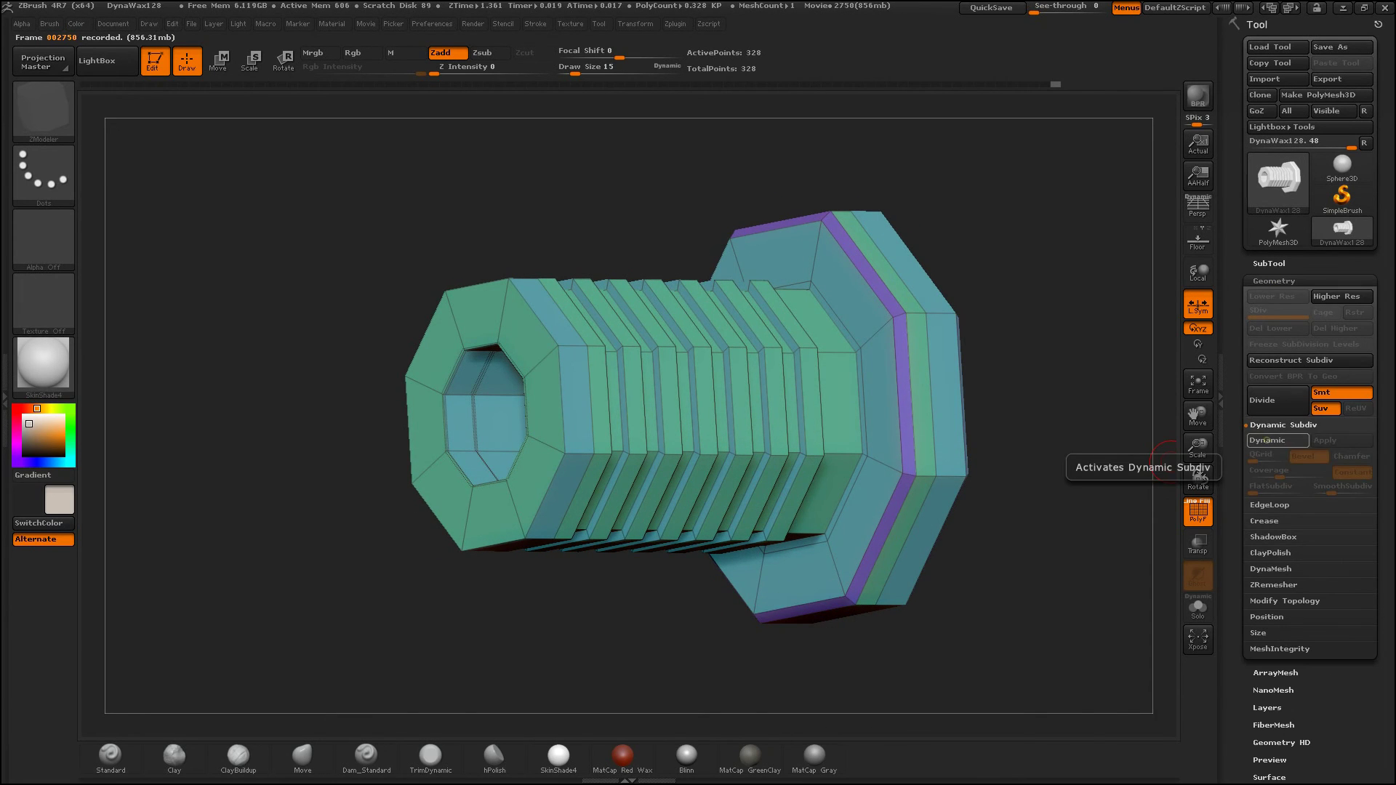
{"action": "left_click", "coordinate": [1267, 440]}
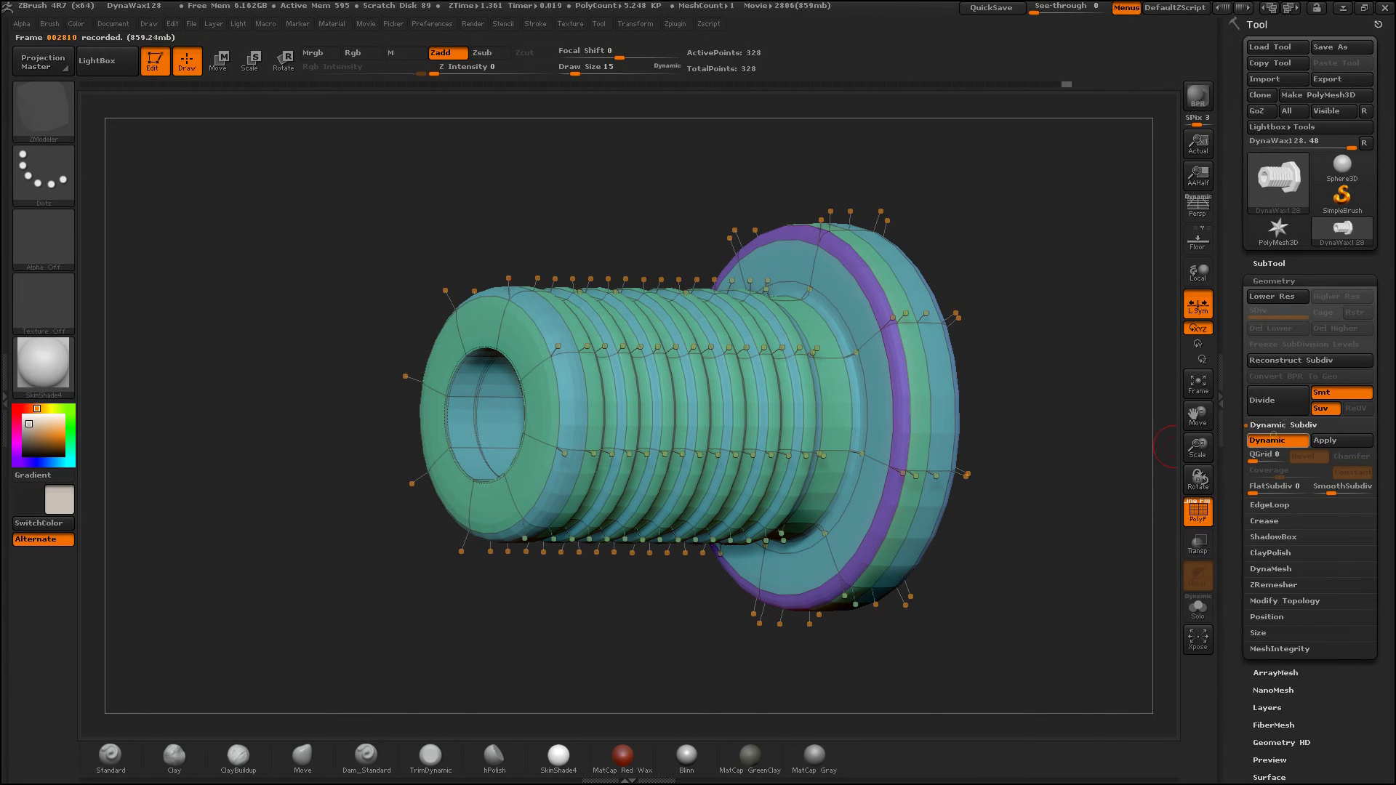
{"action": "key", "text": "shift+d"}
{"action": "key", "text": "space"}
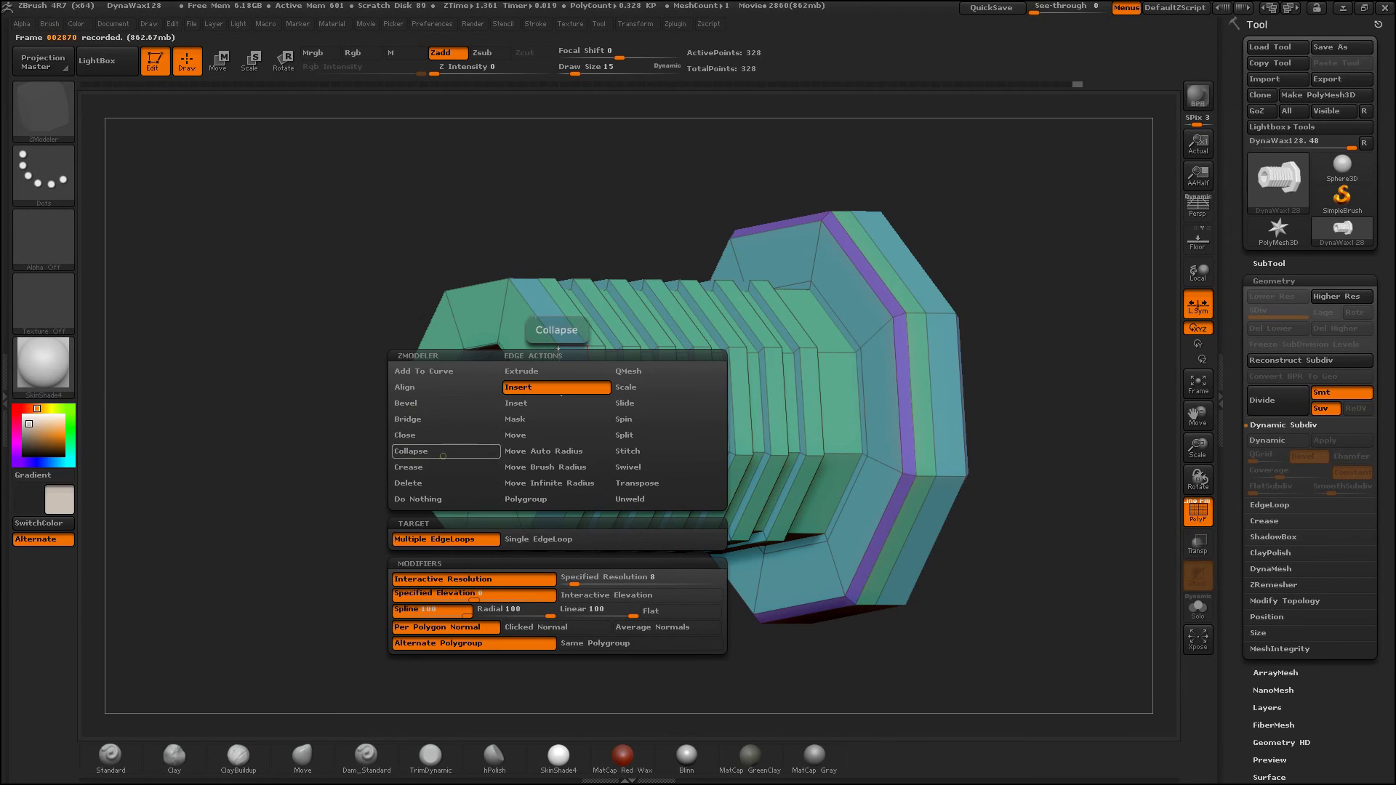
{"action": "left_click", "coordinate": [434, 466]}
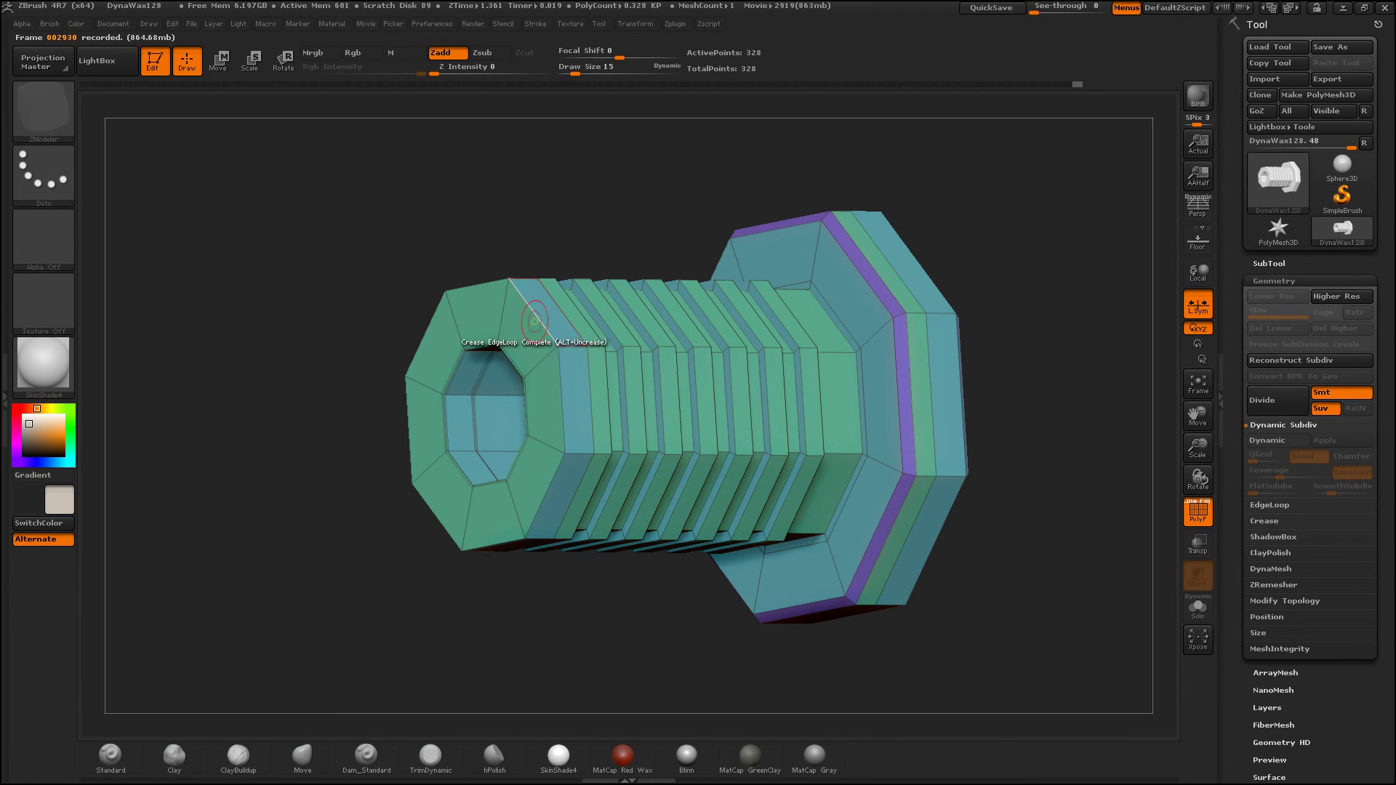
{"action": "left_click", "coordinate": [1269, 438]}
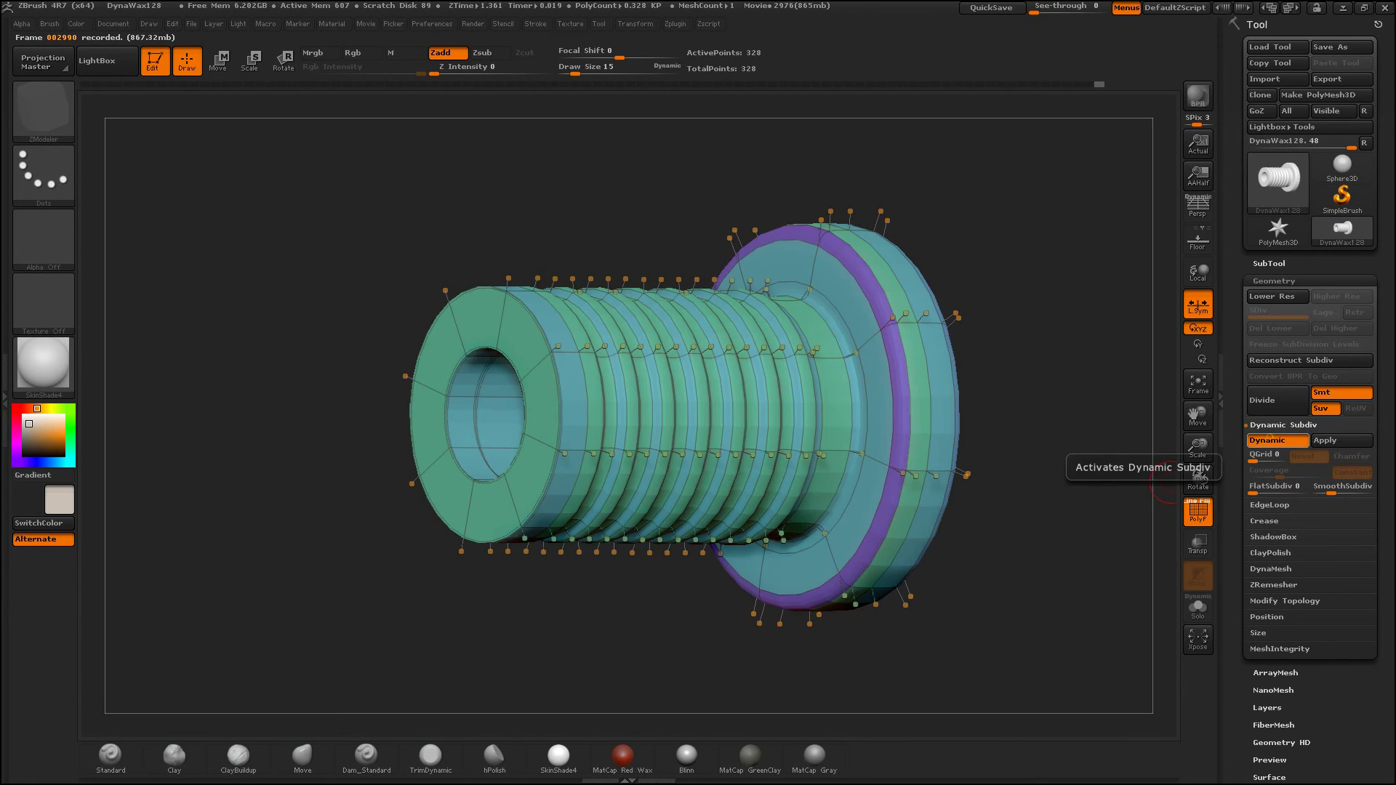
Step: Inspect the smoothed bolt from several angles, then set the polygon action target to Island
{"action": "left_click_drag", "start_coordinate": [1085, 439], "coordinate": [754, 268]}
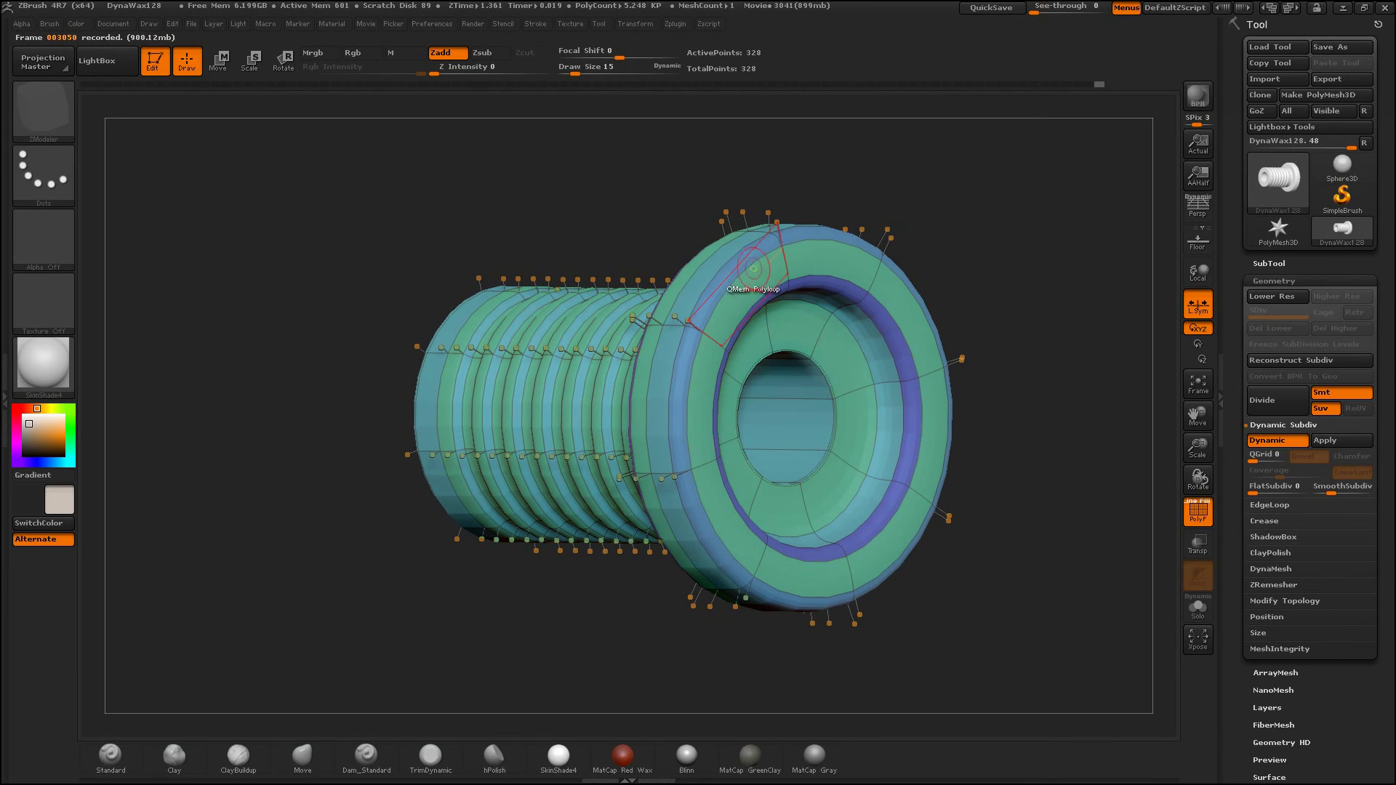
{"action": "left_click_drag", "start_coordinate": [1030, 378], "coordinate": [892, 304]}
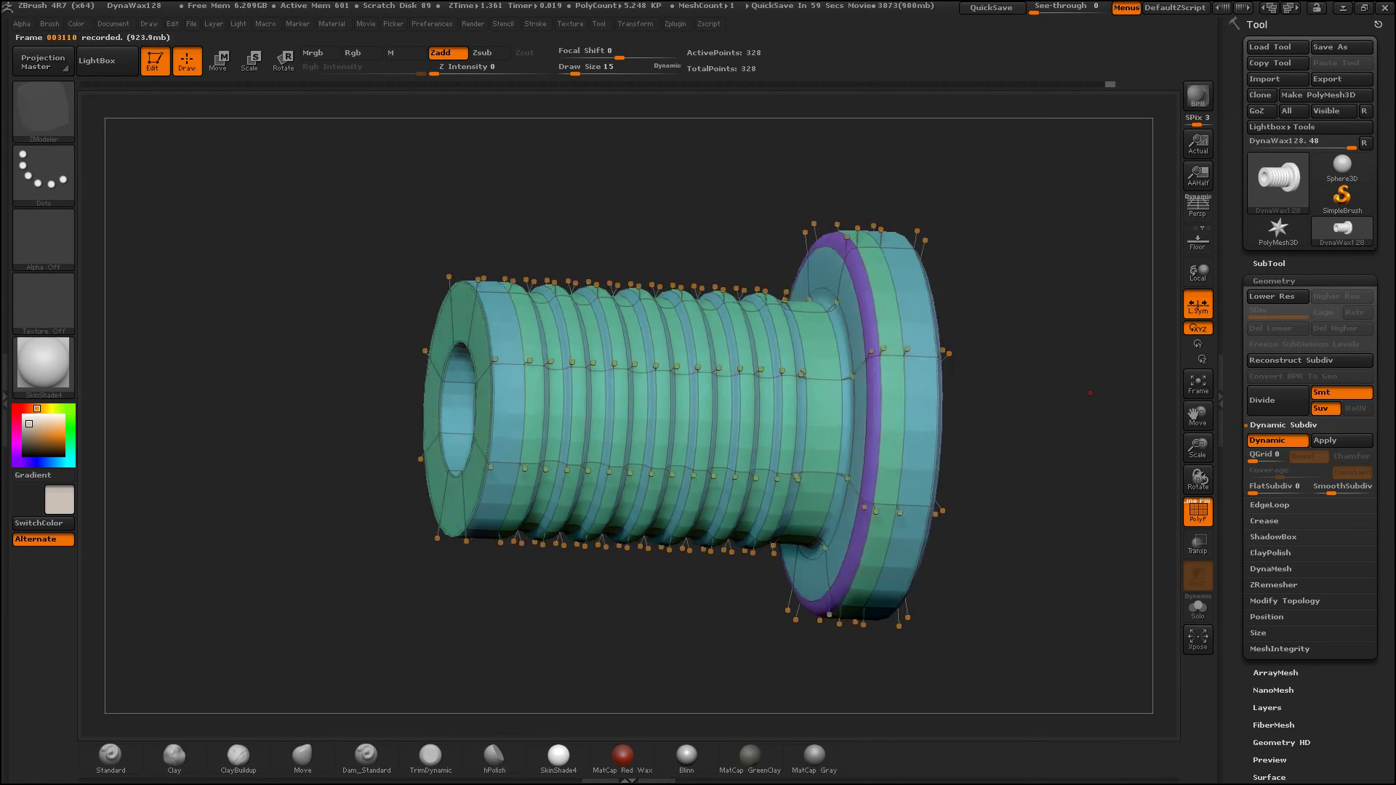
{"action": "mouse_move", "coordinate": [988, 353]}
{"action": "left_mouse_down"}
{"action": "mouse_move", "coordinate": [1018, 433]}
{"action": "mouse_move", "coordinate": [954, 384]}
{"action": "left_mouse_up"}
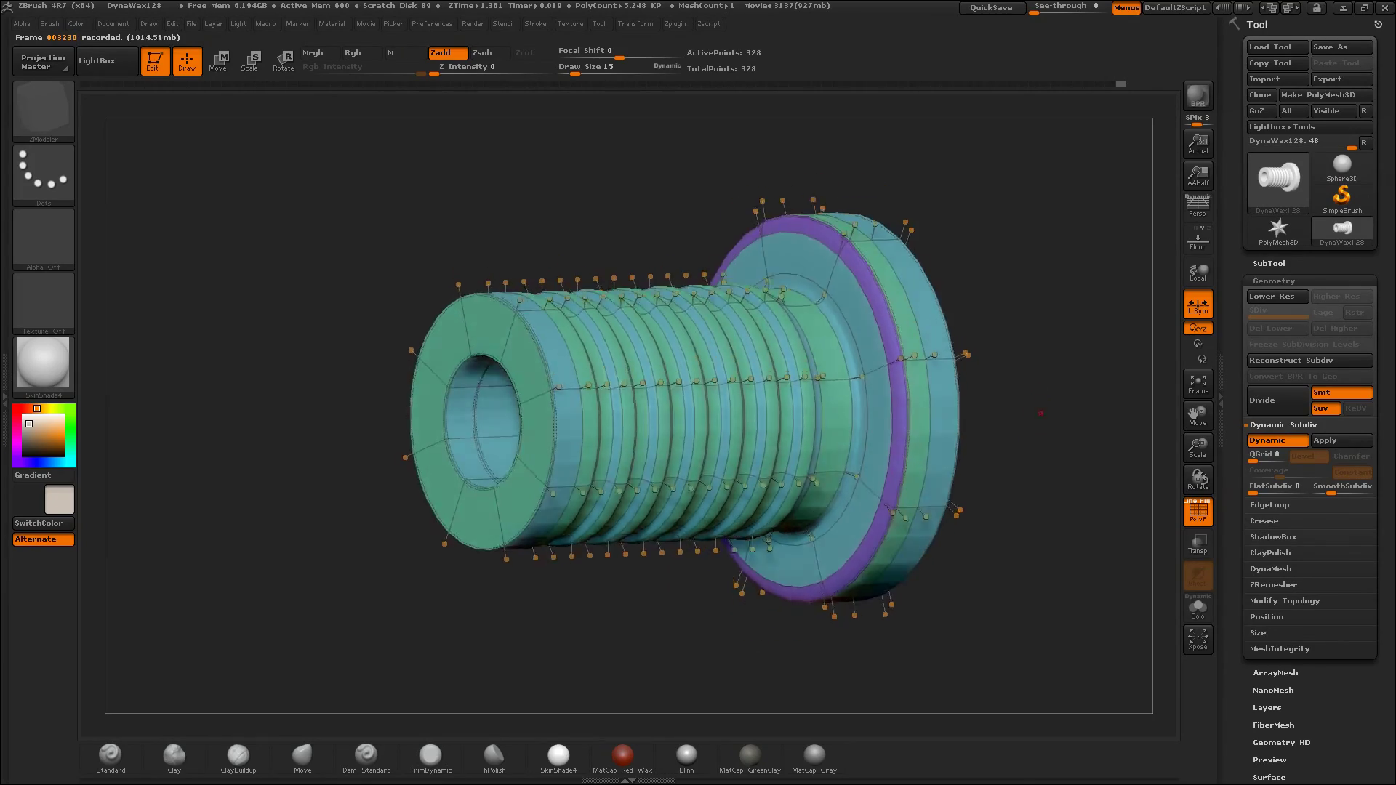
{"action": "left_click_drag", "start_coordinate": [857, 351], "coordinate": [849, 388]}
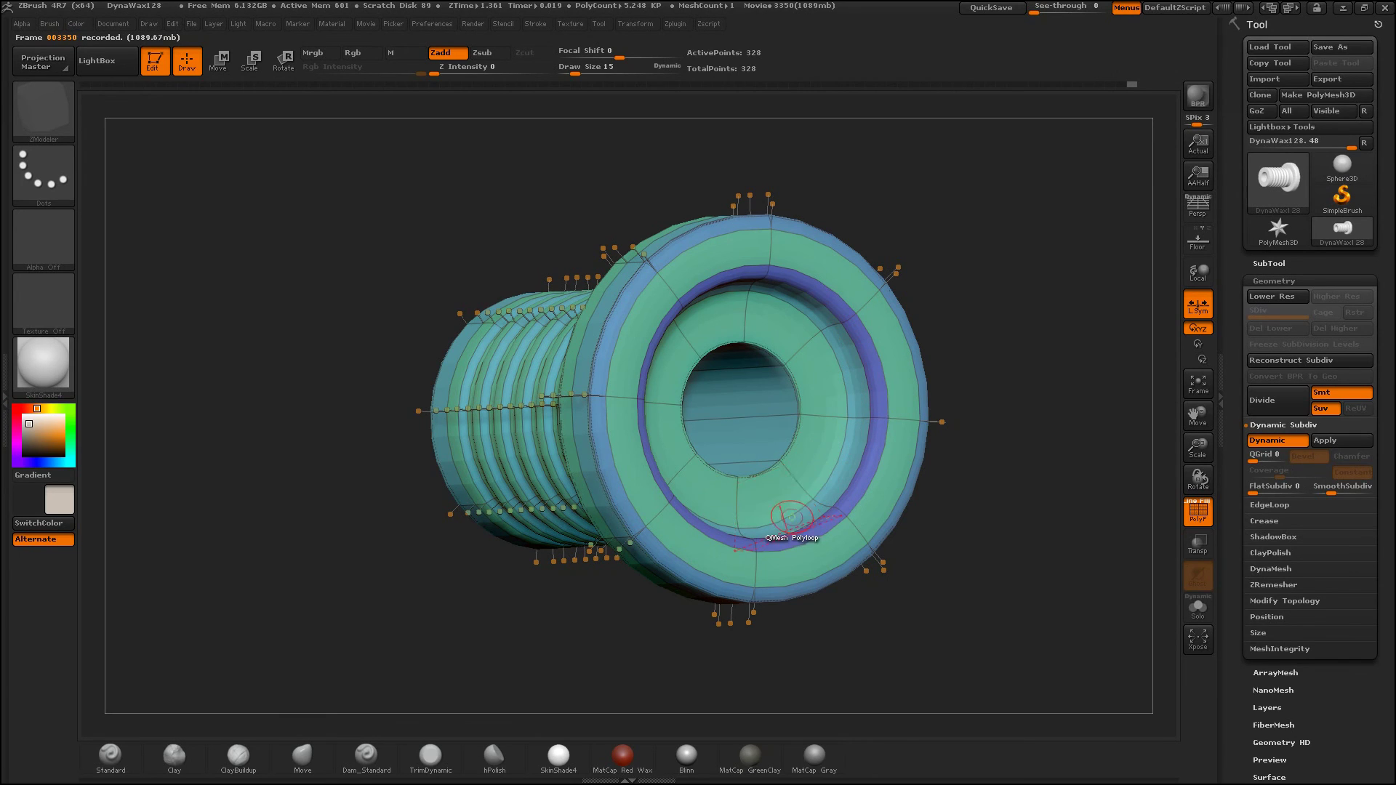
{"action": "left_click_drag", "start_coordinate": [967, 451], "coordinate": [1163, 389]}
{"action": "key", "text": "shift+d"}
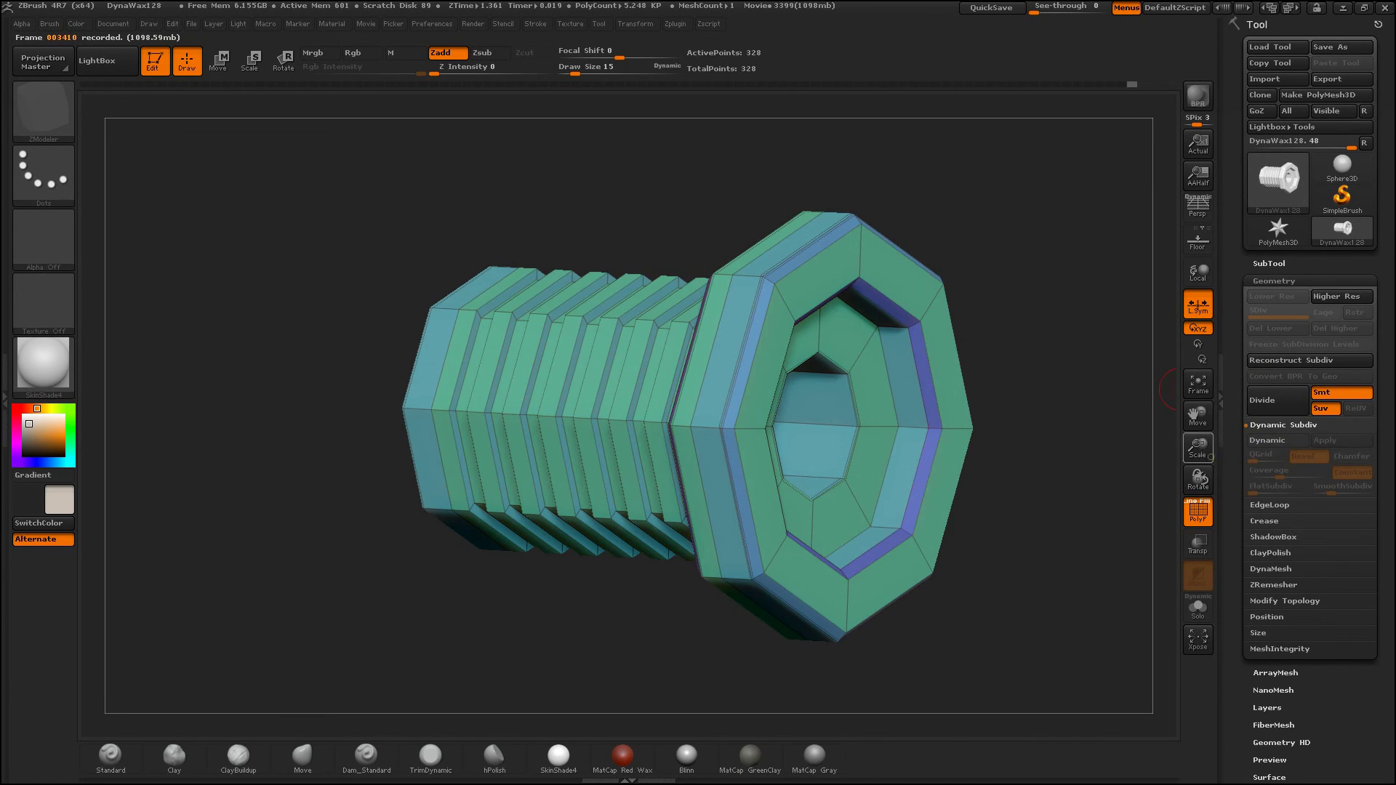
{"action": "left_click", "coordinate": [1265, 440]}
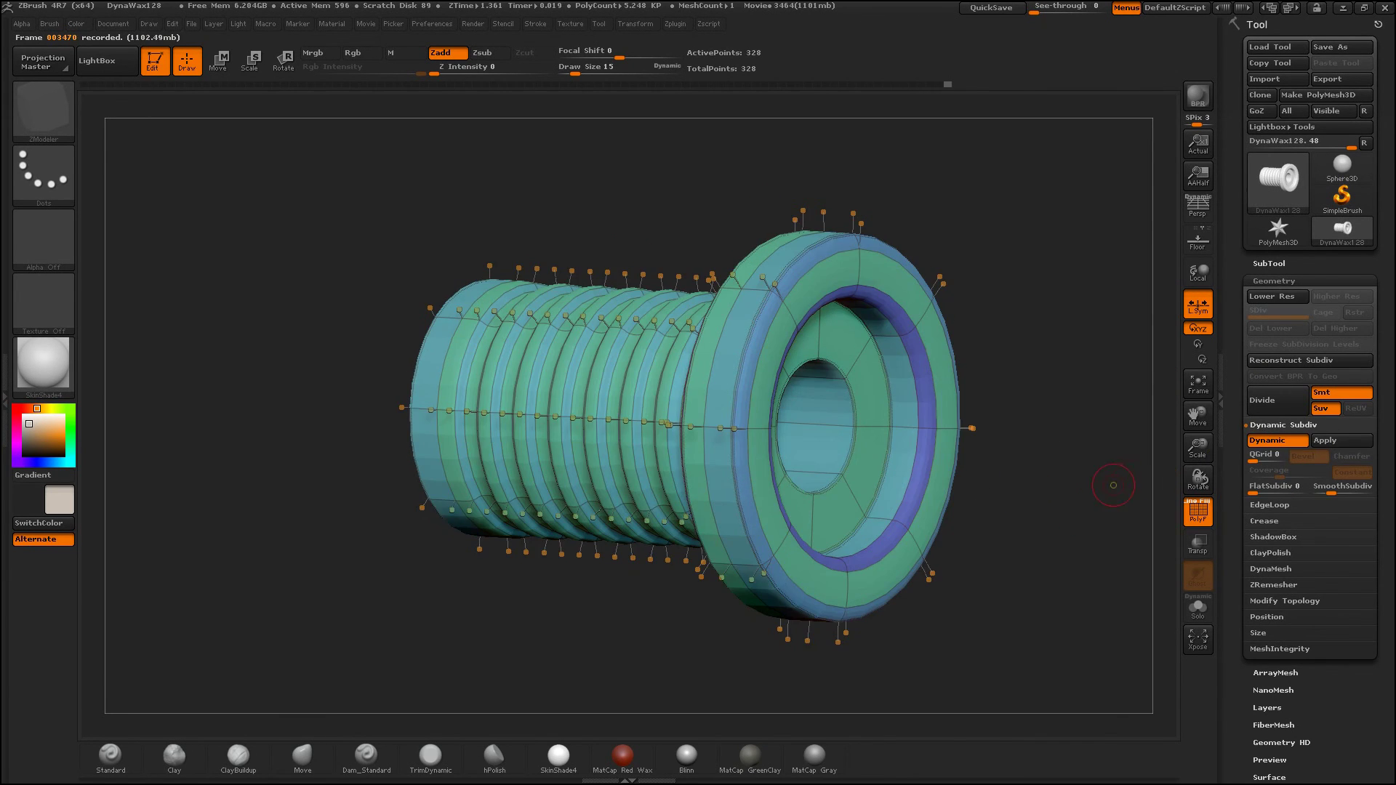
{"action": "left_click_drag", "start_coordinate": [1112, 480], "coordinate": [1067, 492]}
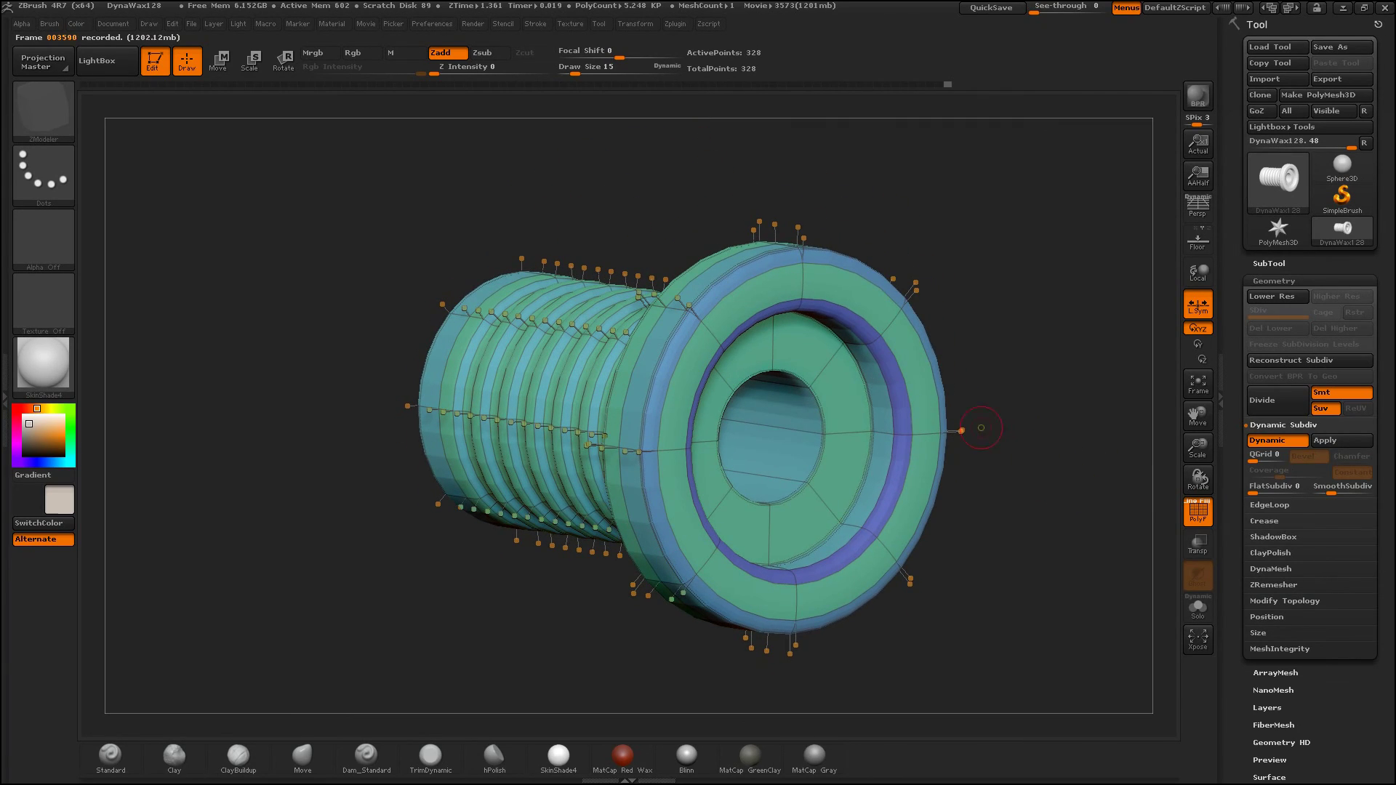
{"action": "key", "text": "space"}
{"action": "left_click", "coordinate": [995, 395]}
Step: Raise another tab on the flange rim, leave smoothing off, and open the Movie menu
{"action": "left_click_drag", "start_coordinate": [649, 513], "coordinate": [648, 544]}
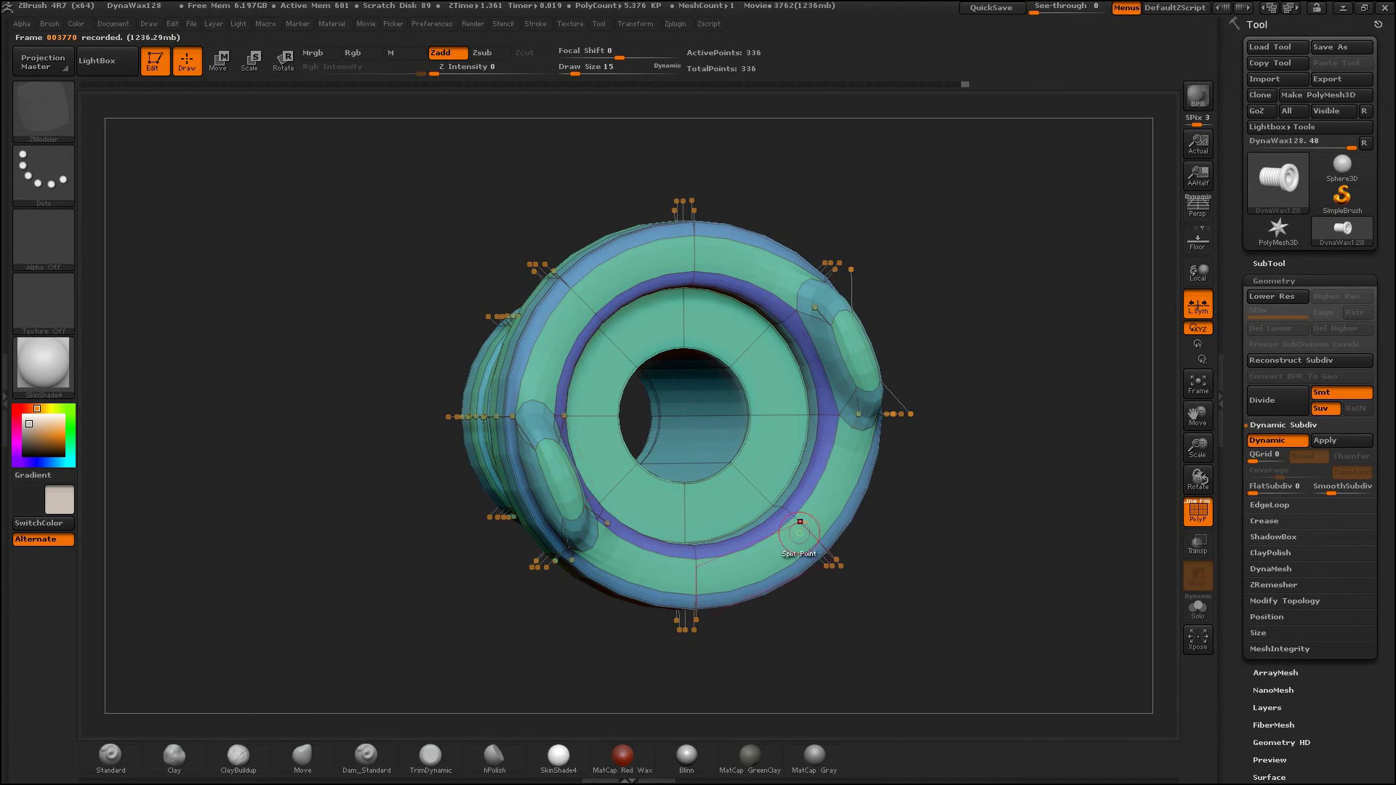
{"action": "left_click", "coordinate": [631, 269]}
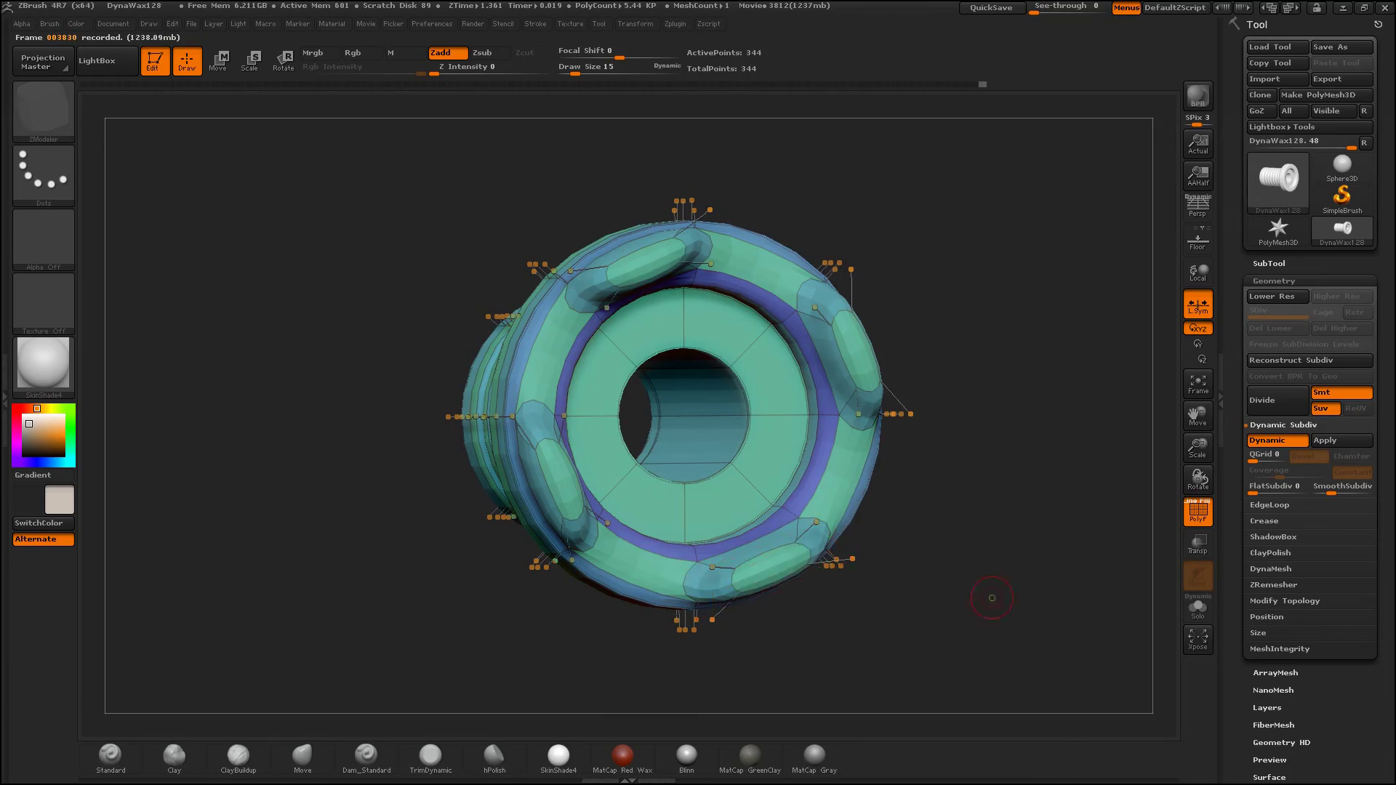
{"action": "mouse_move", "coordinate": [991, 592]}
{"action": "left_mouse_down"}
{"action": "mouse_move", "coordinate": [1014, 624]}
{"action": "mouse_move", "coordinate": [904, 632]}
{"action": "mouse_move", "coordinate": [1163, 537]}
{"action": "left_mouse_up"}
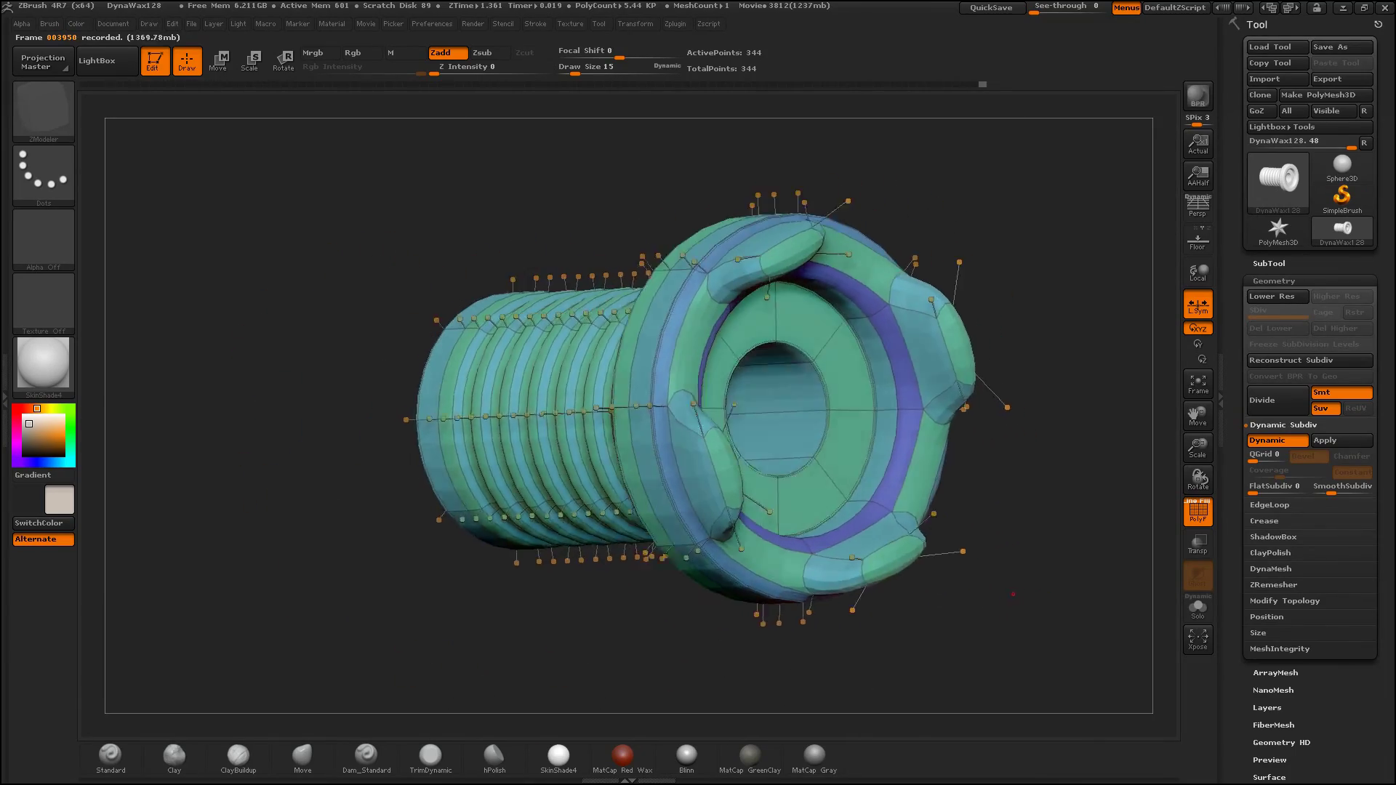
{"action": "key", "text": "shift+d"}
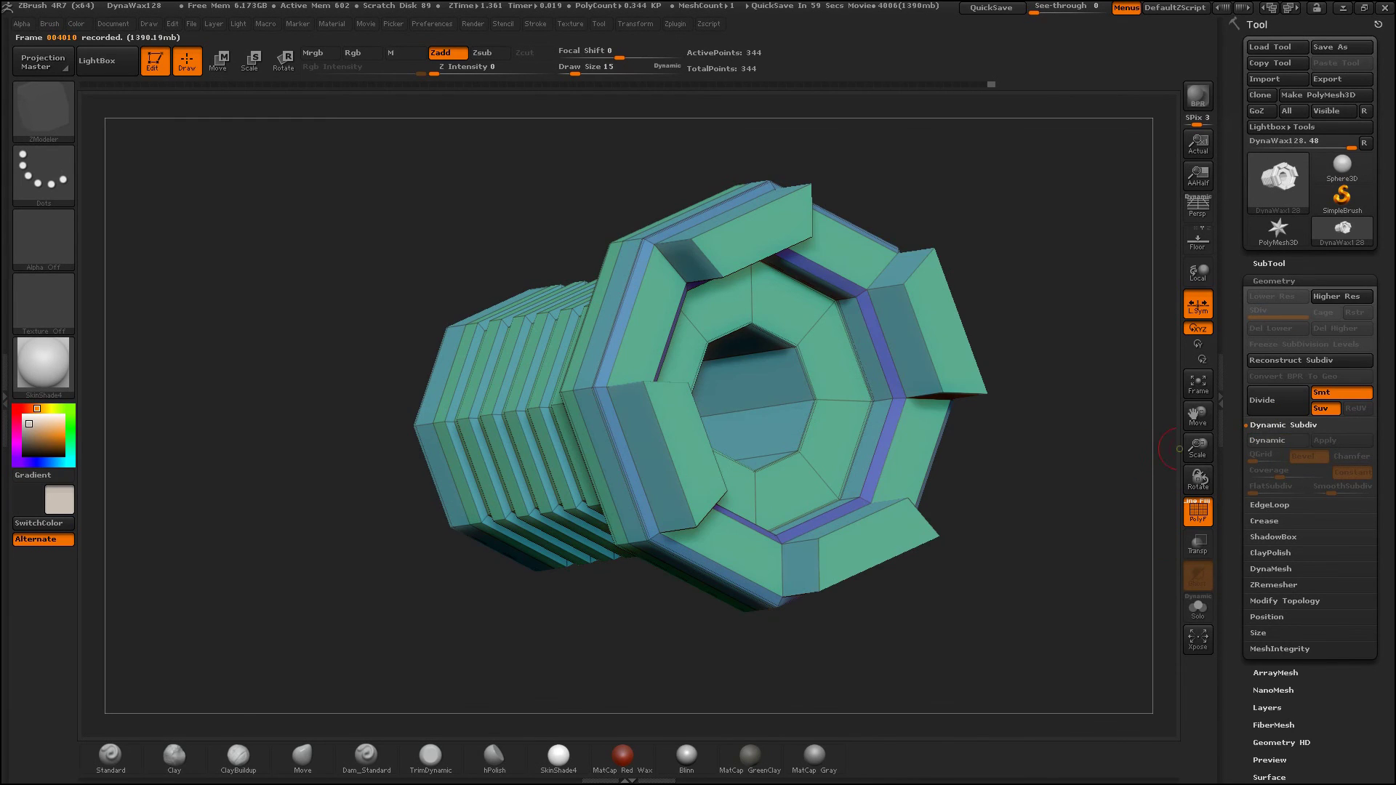
{"action": "key", "text": "shift+d"}
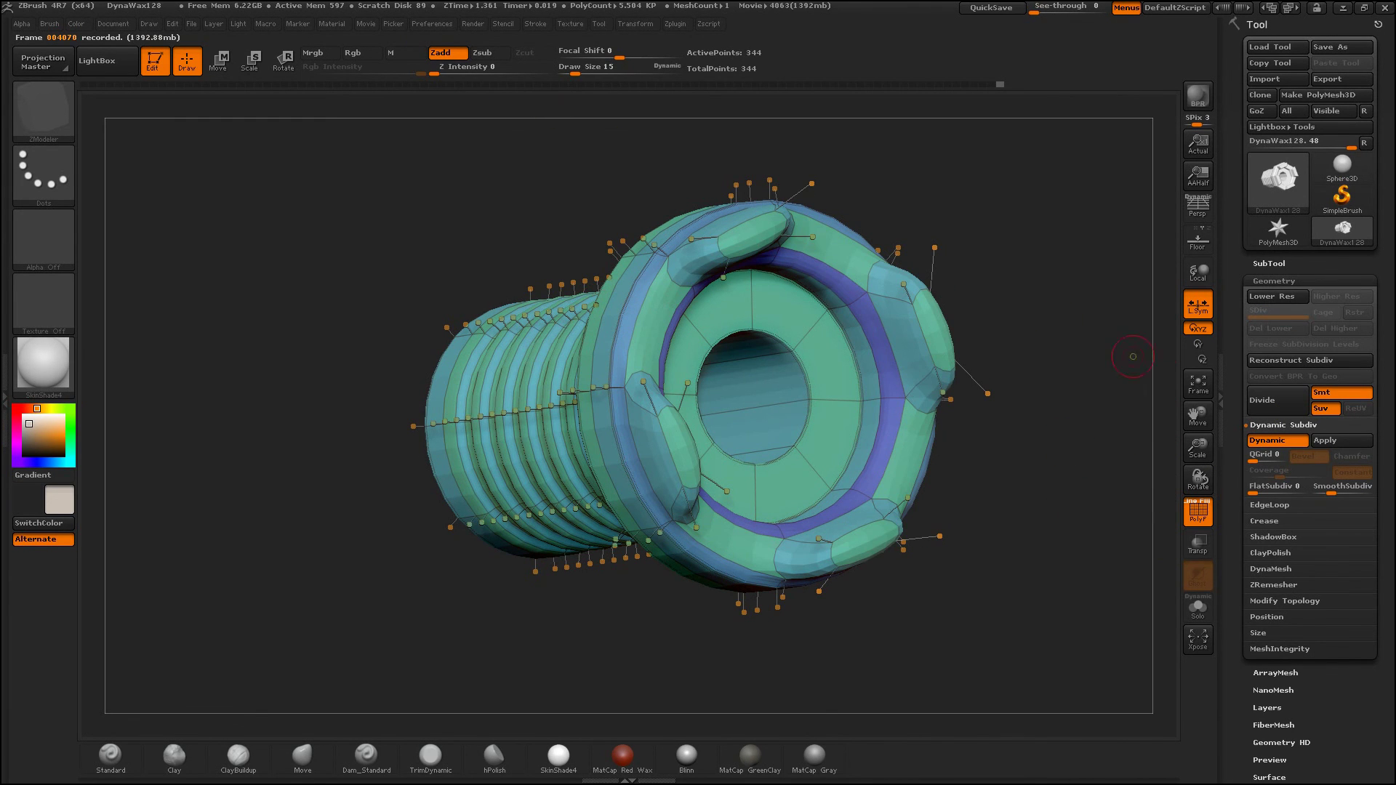
{"action": "key", "text": "shift+d"}
{"action": "left_click", "coordinate": [366, 24]}
Step: Start the Movie turntable recording of the faceted bolt
{"action": "left_click", "coordinate": [473, 116]}
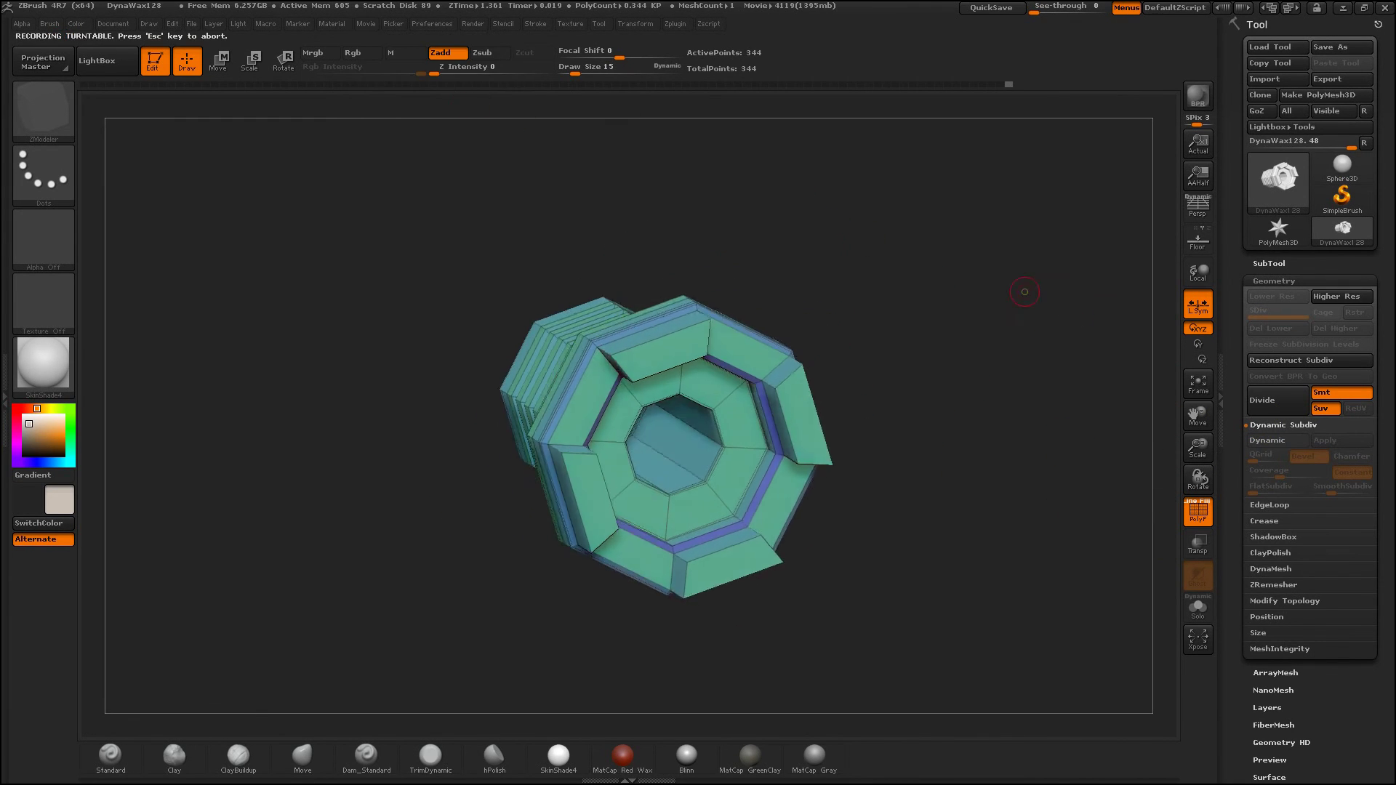